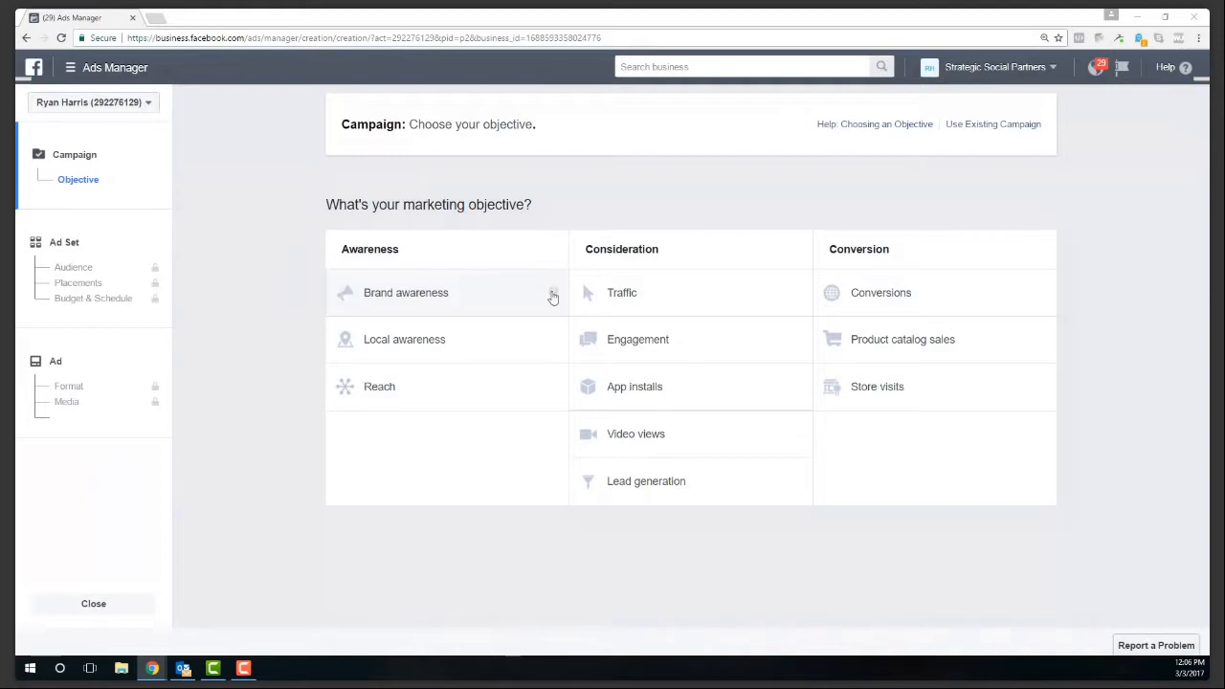
# - Name the Local awareness campaign 'Local awareness - Real Estate' and continue to the ad set
pyautogui.moveTo(553, 297)
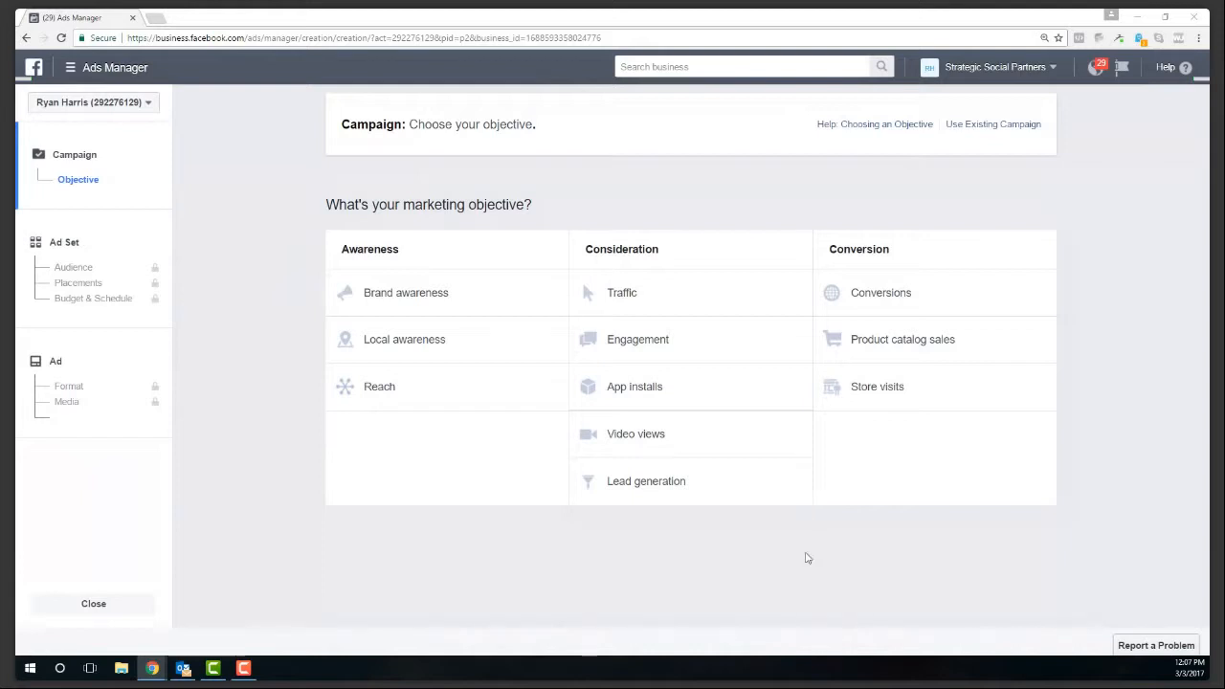
pyautogui.hotkey('ctrl', '+')
pyautogui.hotkey('ctrl', '+')
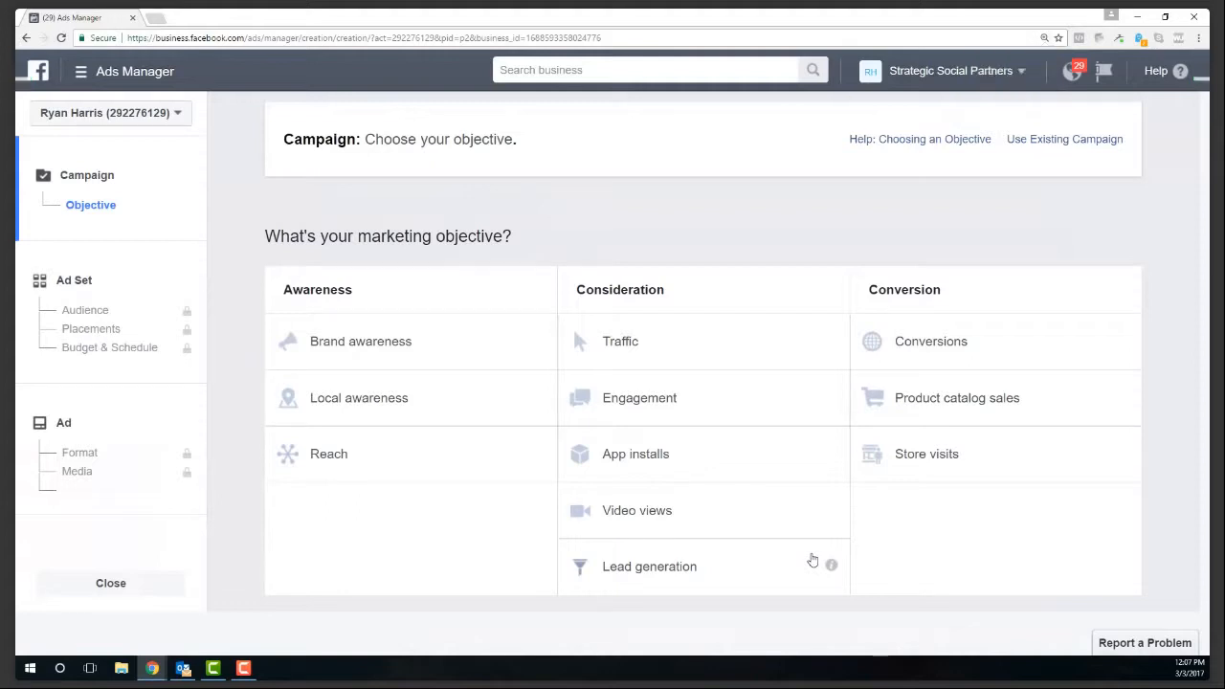
pyautogui.hotkey('ctrl', '+')
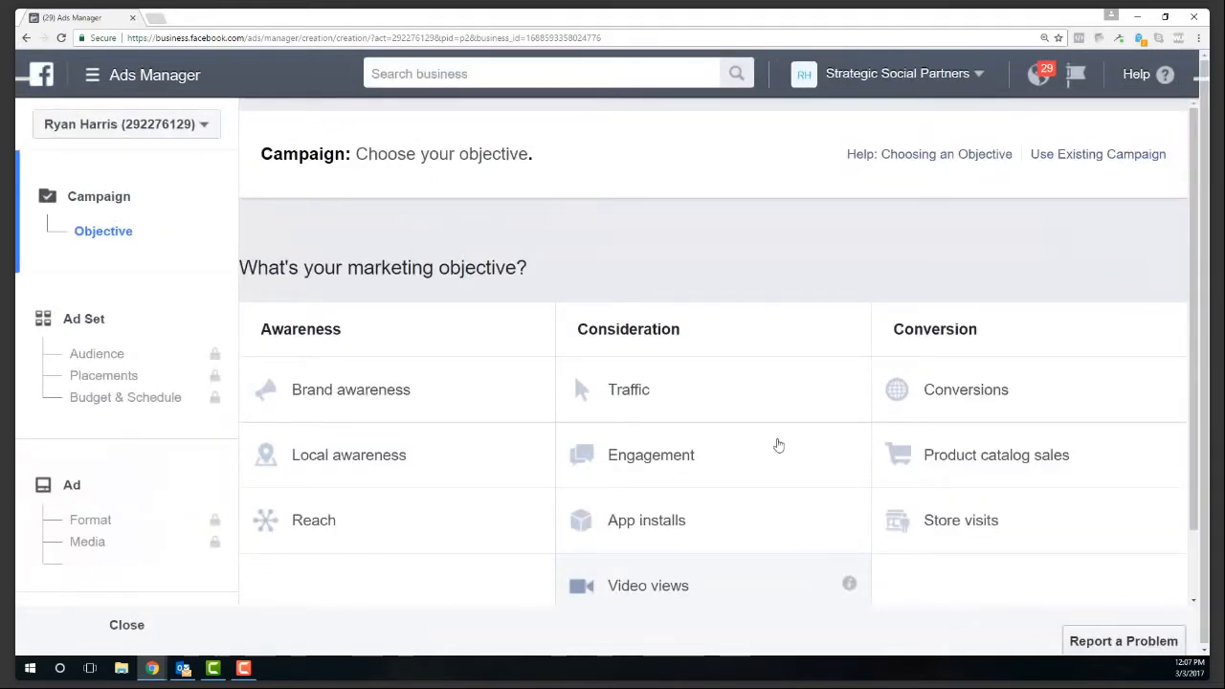
pyautogui.hotkey('ctrl', '-')
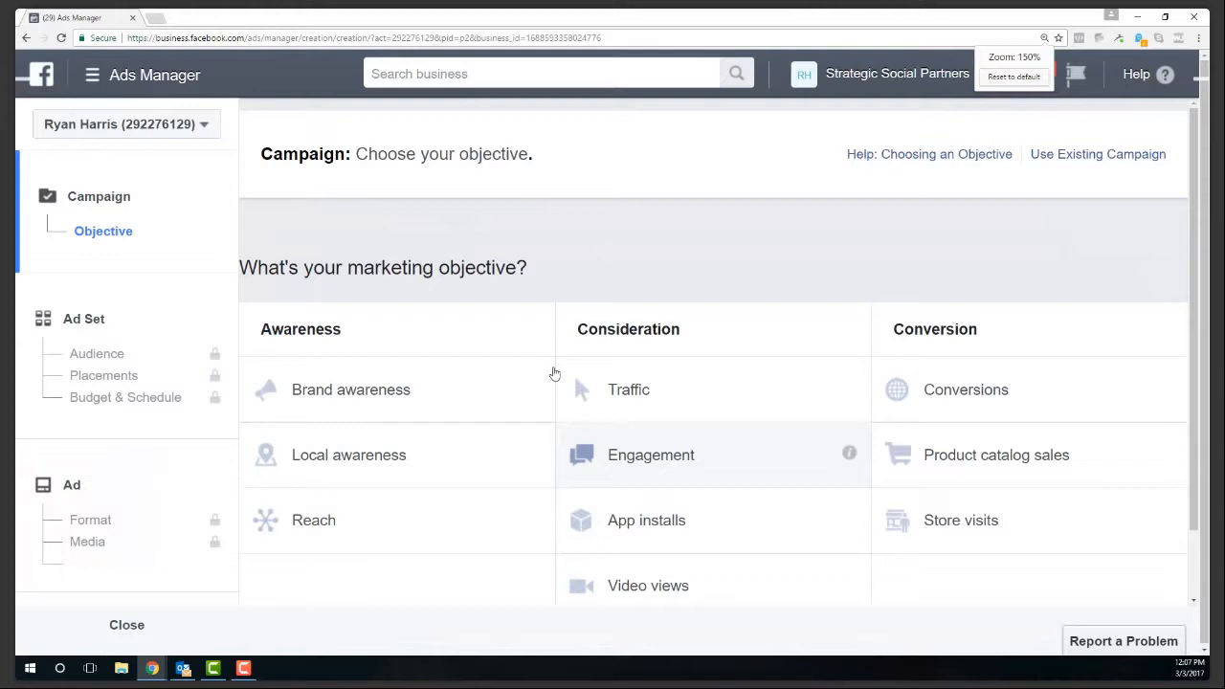
pyautogui.moveTo(543, 458)
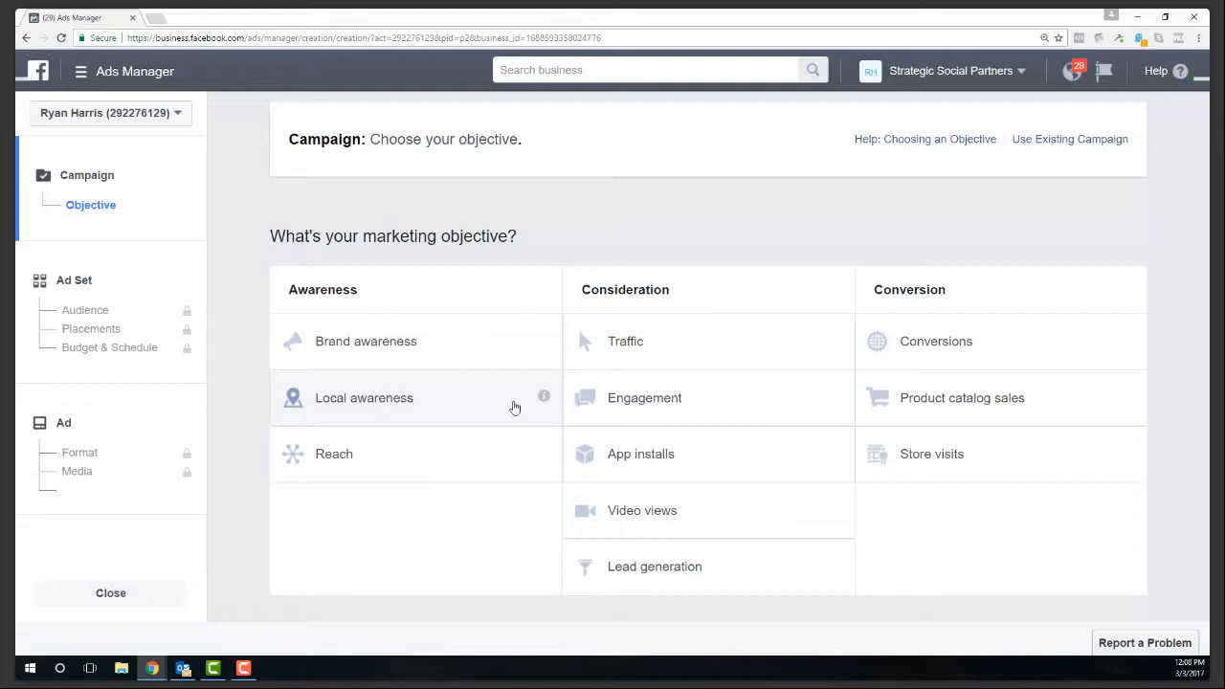
pyautogui.moveTo(543, 401)
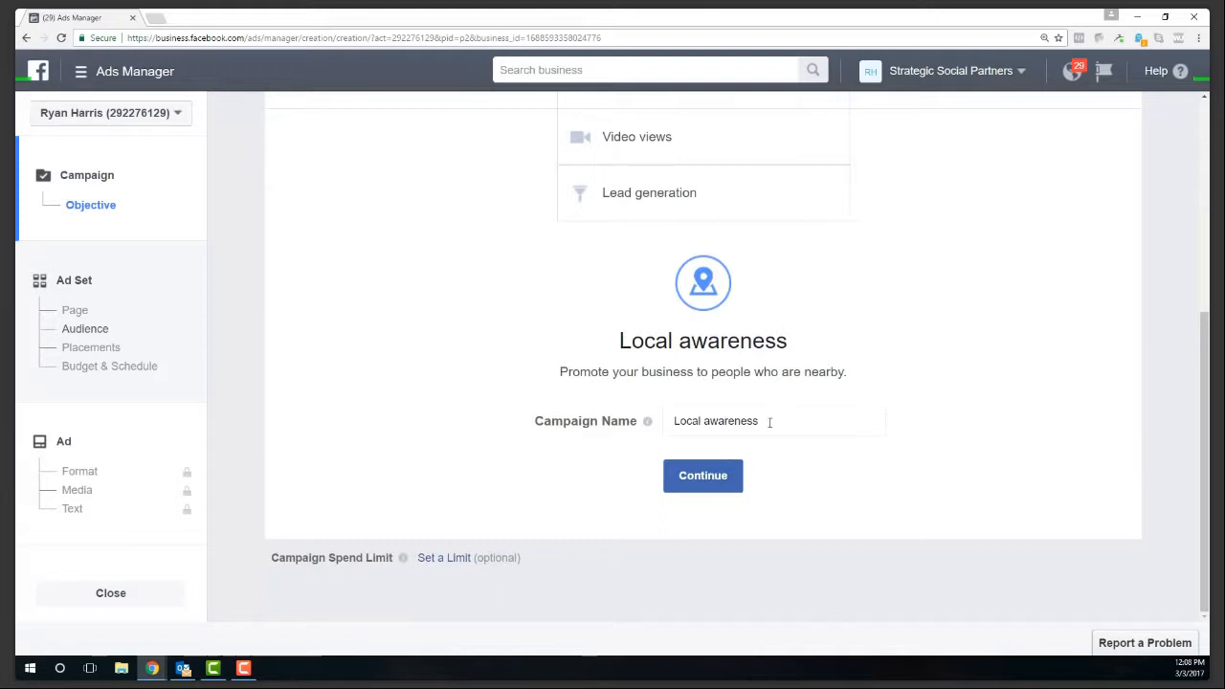
pyautogui.click(765, 466)
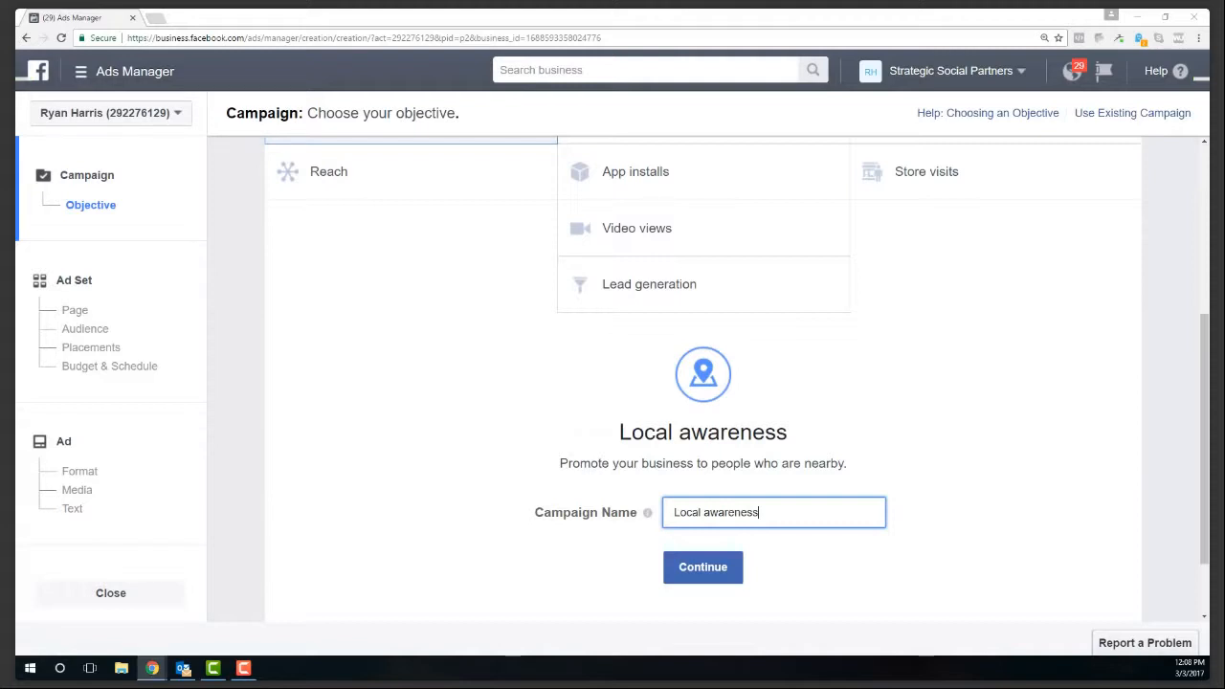
pyautogui.scroll(1, 703, 382)
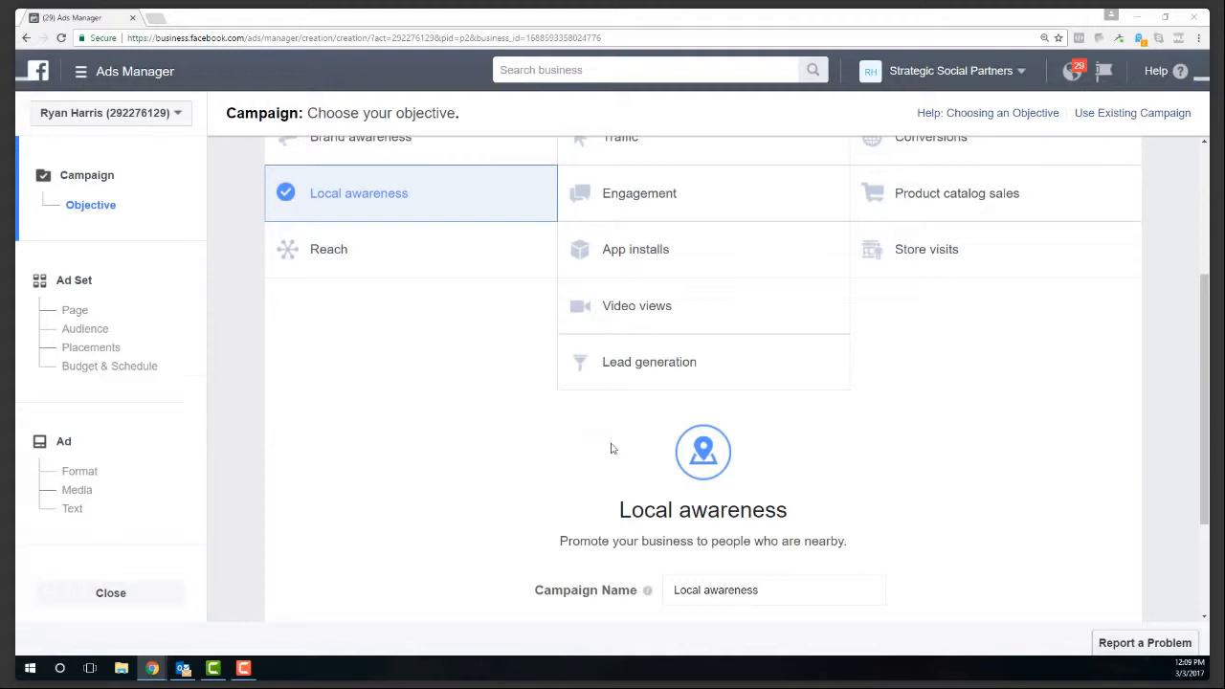
pyautogui.click(770, 595)
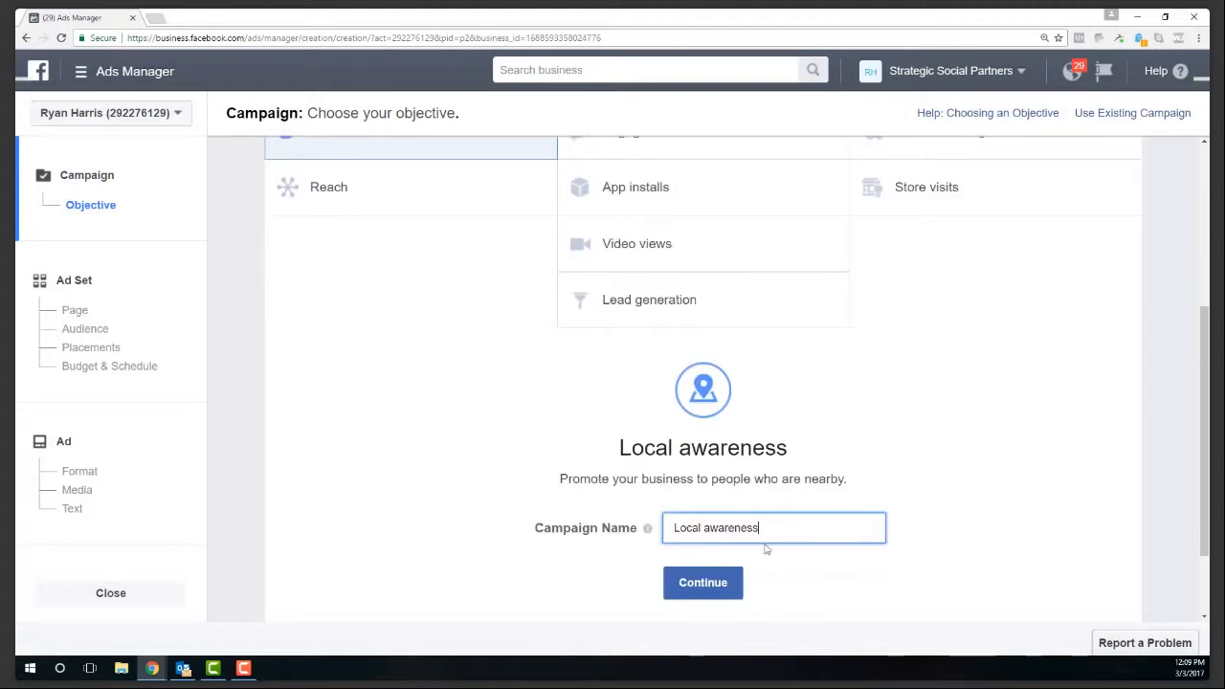
pyautogui.write('- Real Estate')
pyautogui.click(82, 260)
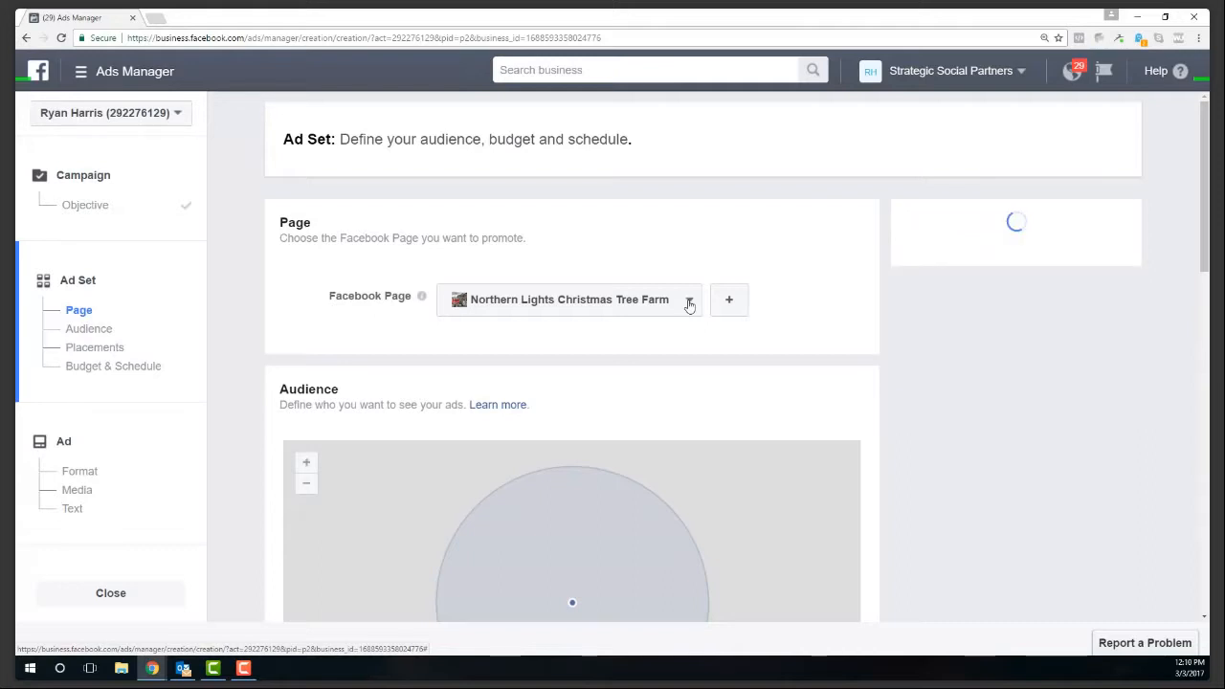
# - Switch the promoted Page from Northern Lights Christmas Tree Farm to the account owner's own Page
pyautogui.click(690, 303)
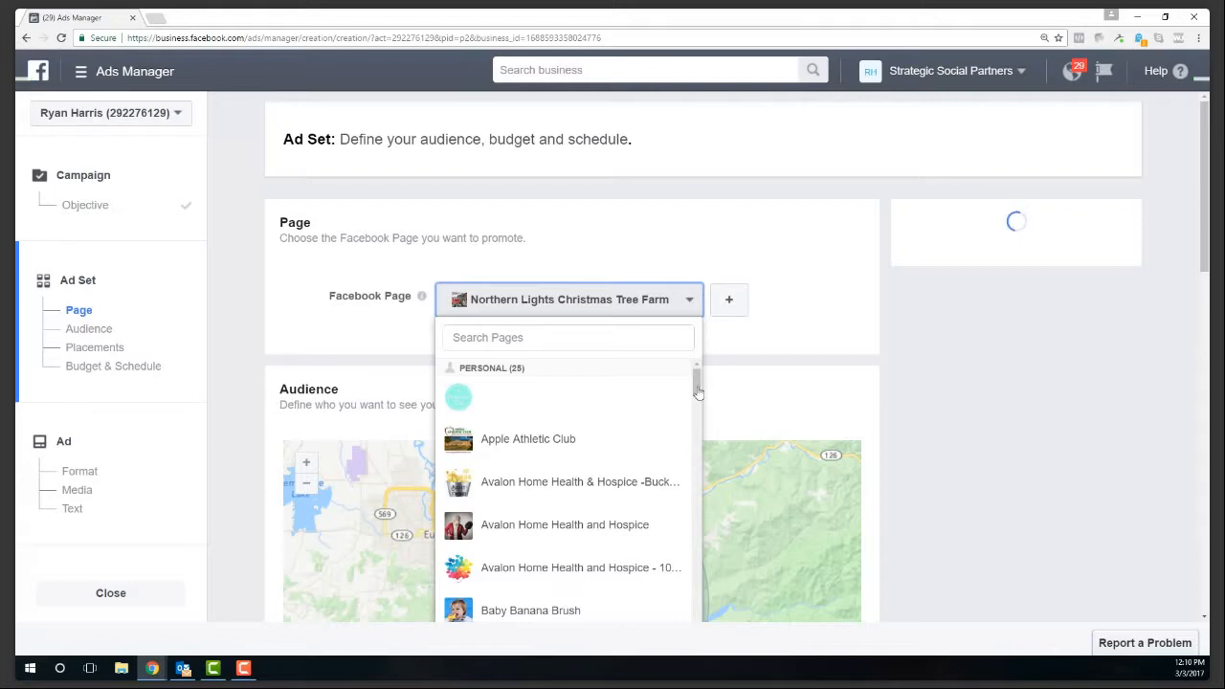
pyautogui.moveTo(698, 393); pyautogui.dragTo(698, 569)
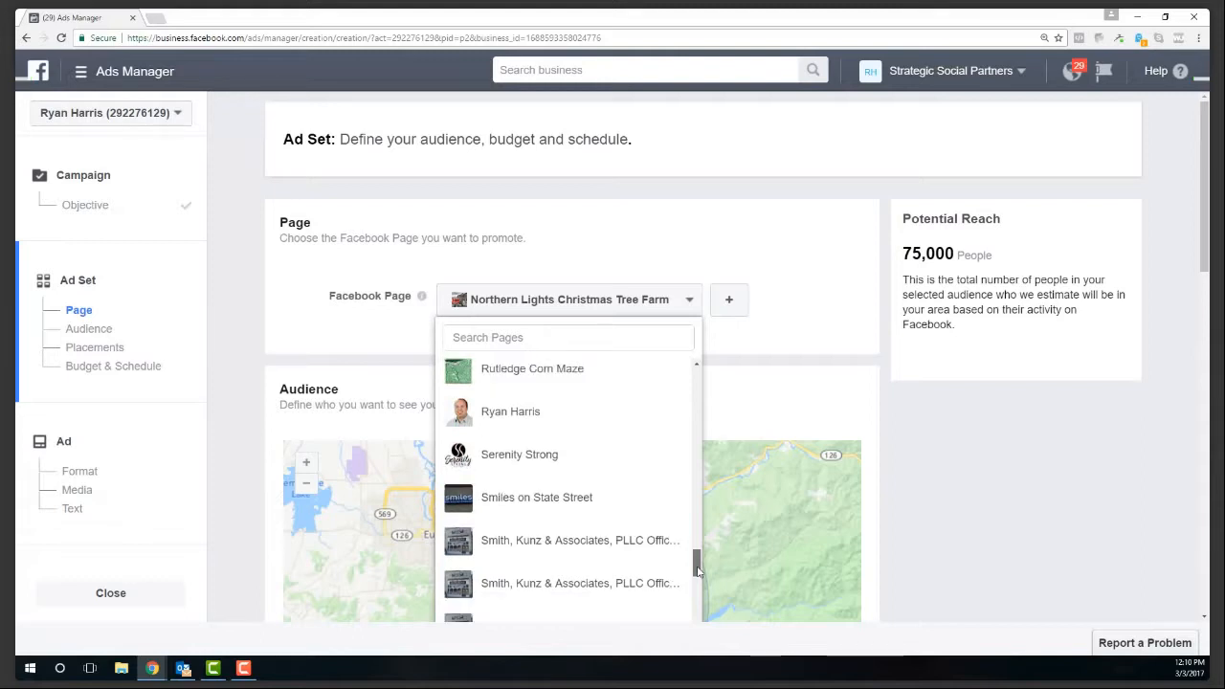
pyautogui.click(534, 412)
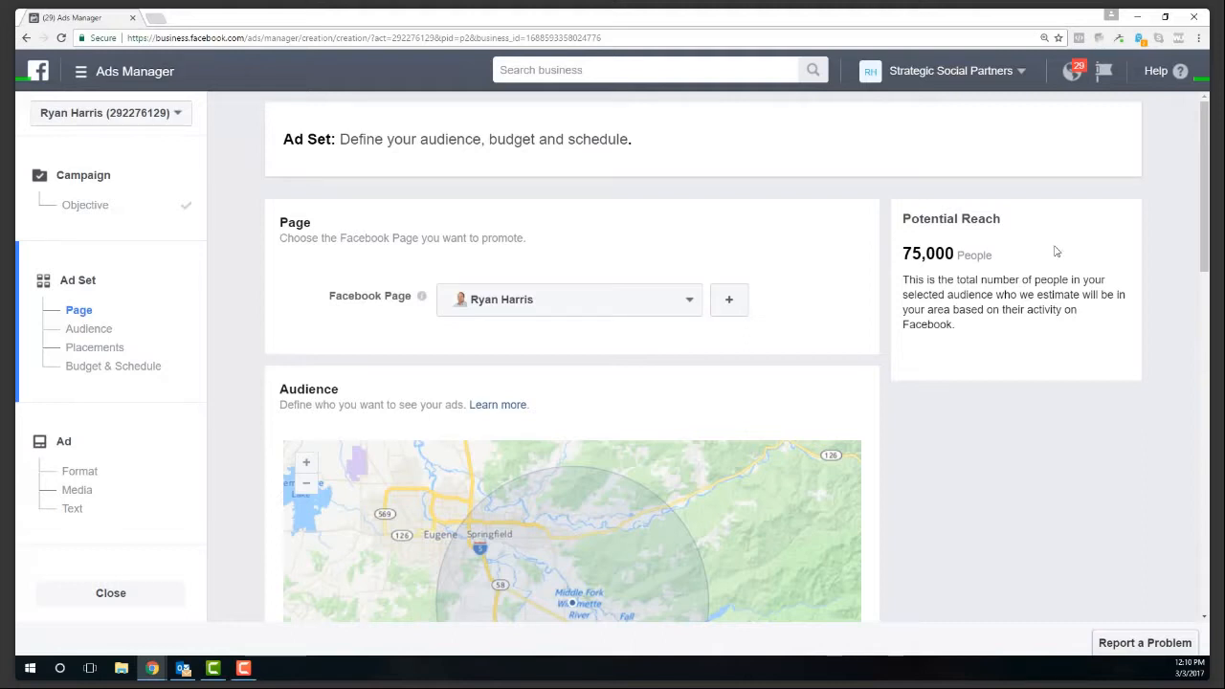
pyautogui.moveTo(1206, 212); pyautogui.dragTo(1206, 234)
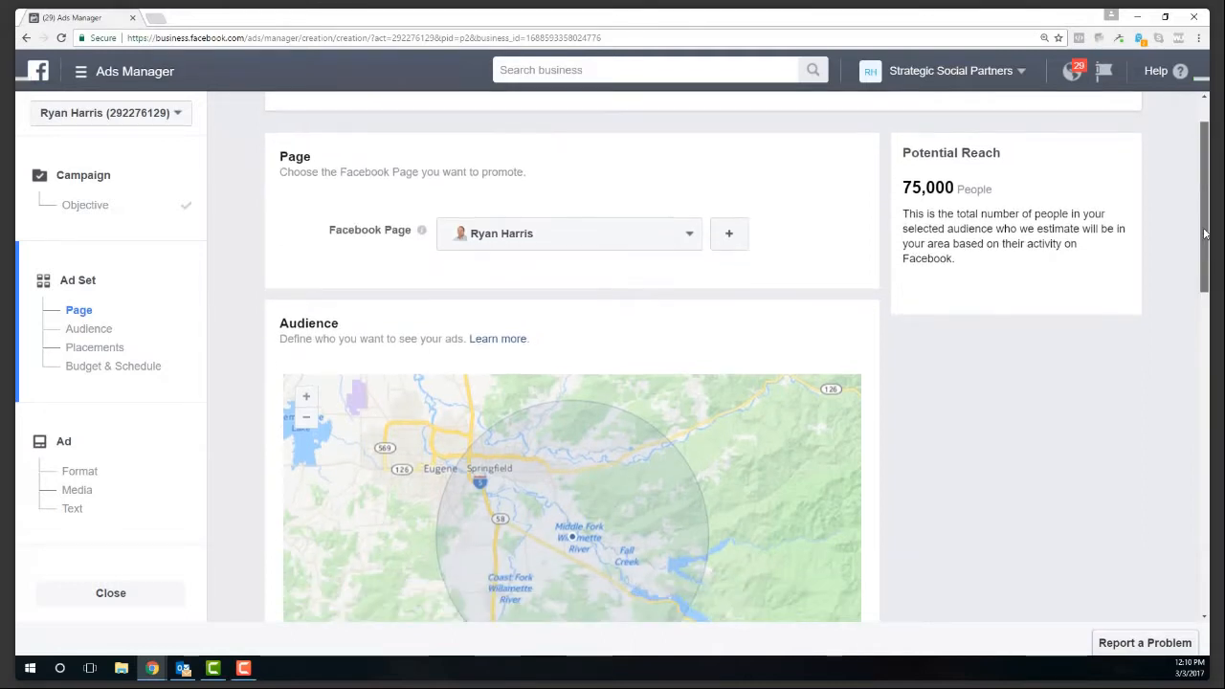
pyautogui.moveTo(1205, 245); pyautogui.dragTo(1200, 281)
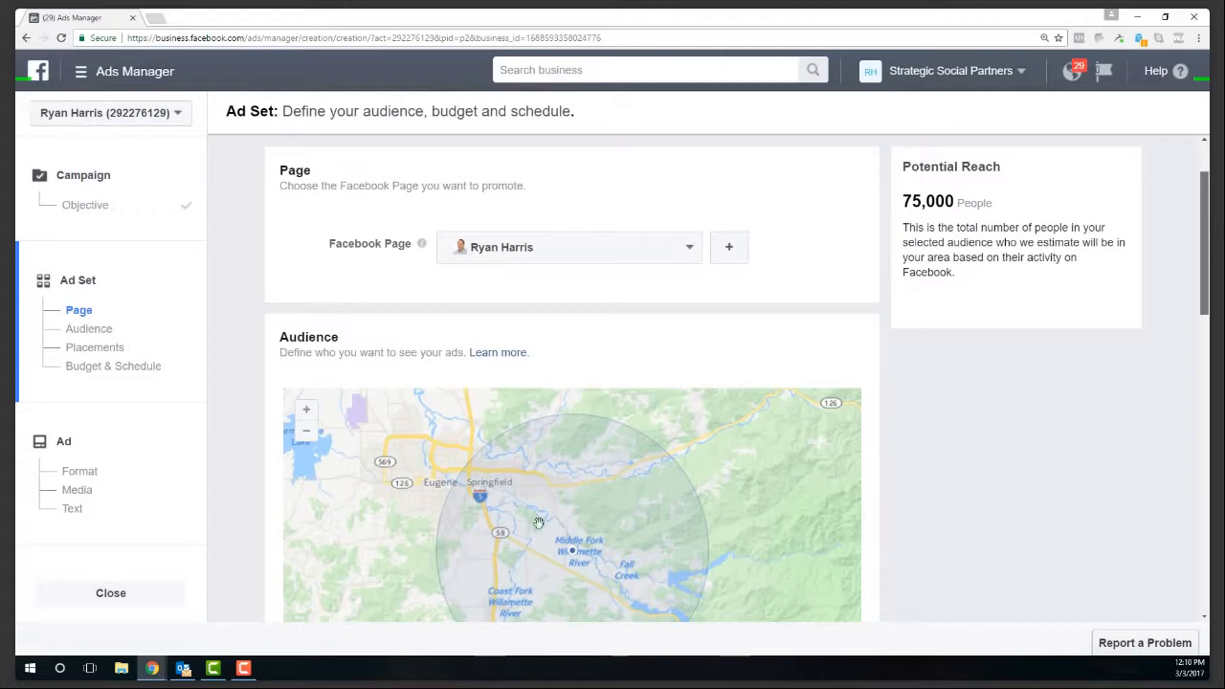
pyautogui.scroll(2, 517, 519)
pyautogui.moveTo(1206, 180); pyautogui.dragTo(1207, 216)
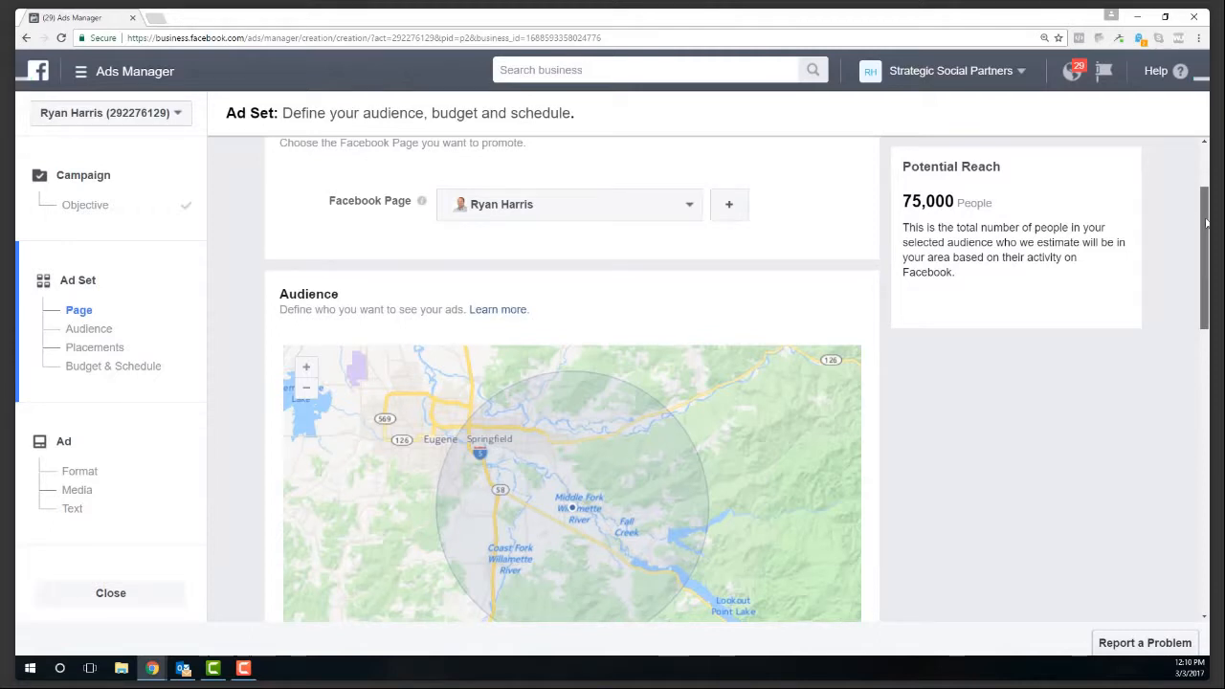
pyautogui.scroll(-1, 1197, 252)
pyautogui.scroll(-1, 1192, 287)
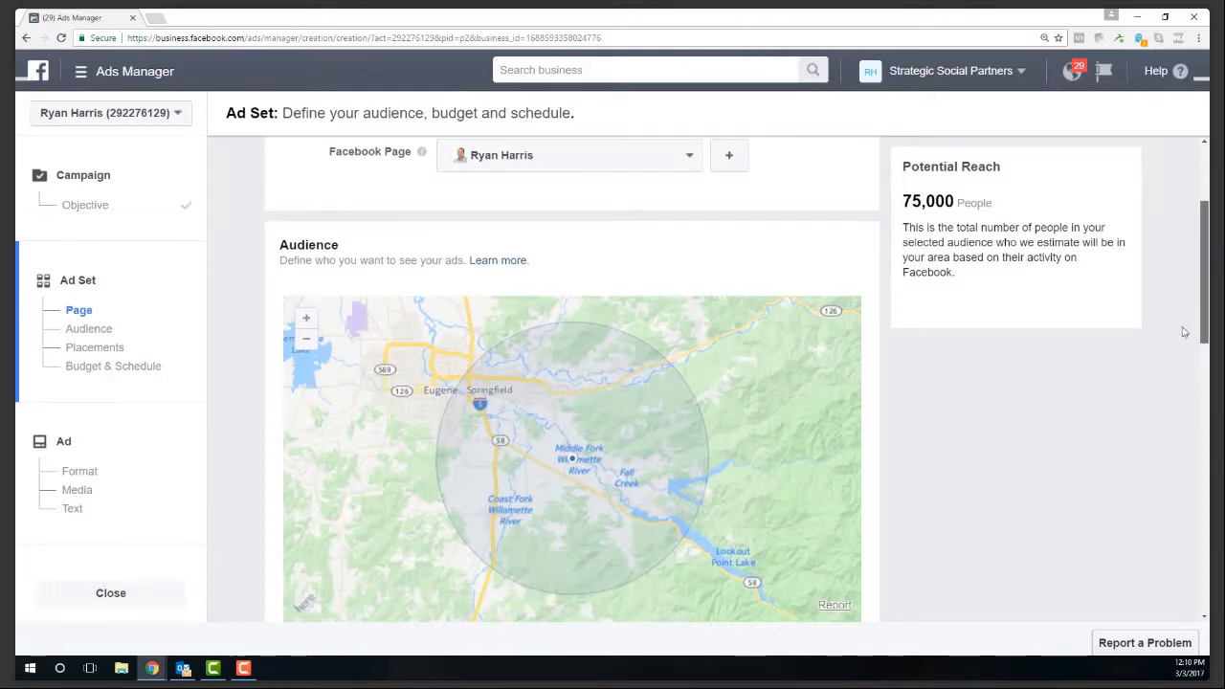
pyautogui.scroll(-1, 1184, 334)
pyautogui.scroll(-3, 635, 478)
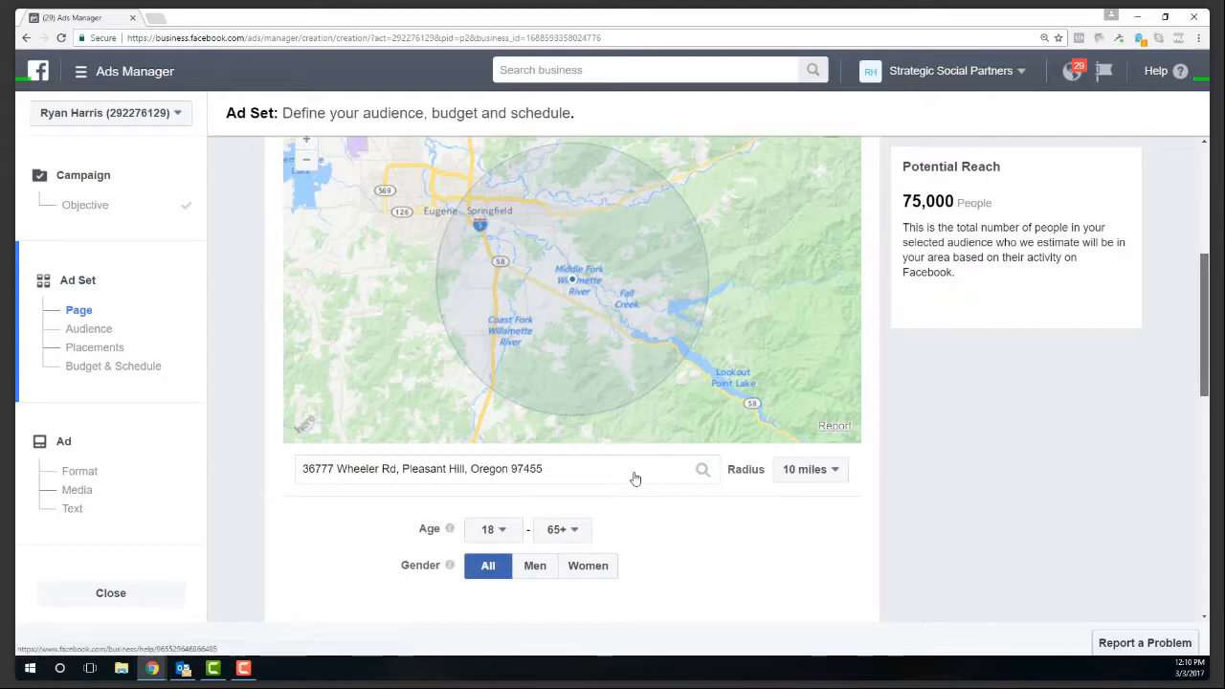
pyautogui.scroll(-3, 549, 309)
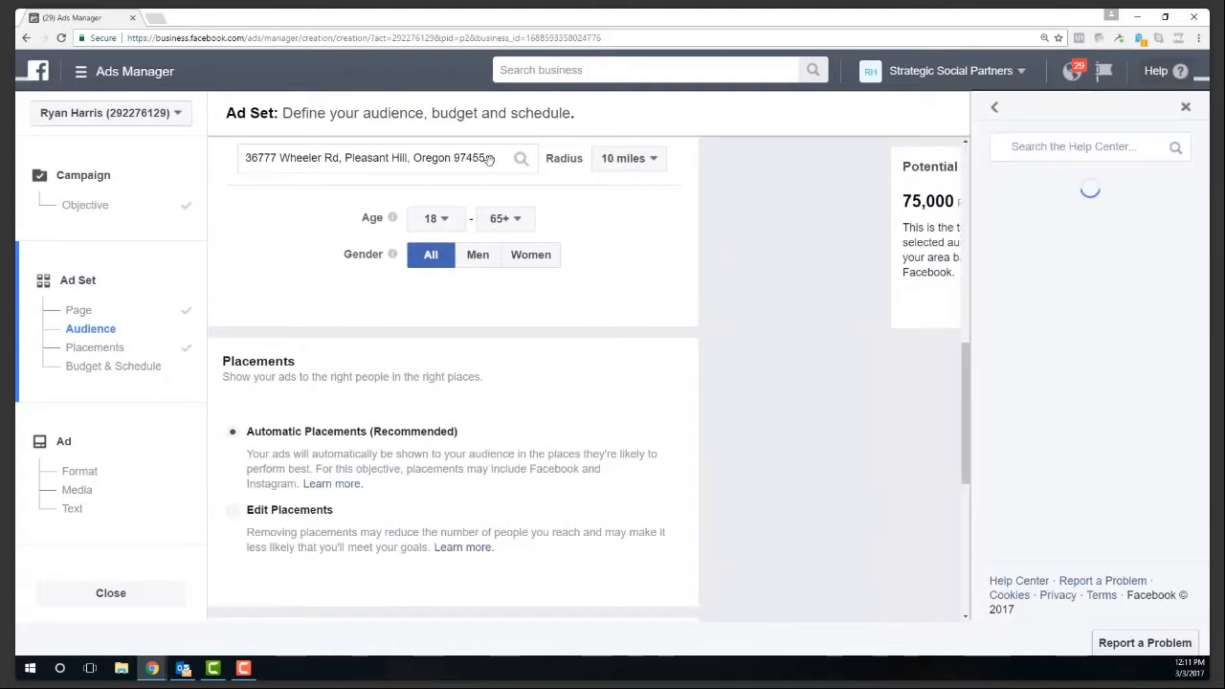
pyautogui.scroll(1, 489, 161)
pyautogui.scroll(4, 489, 161)
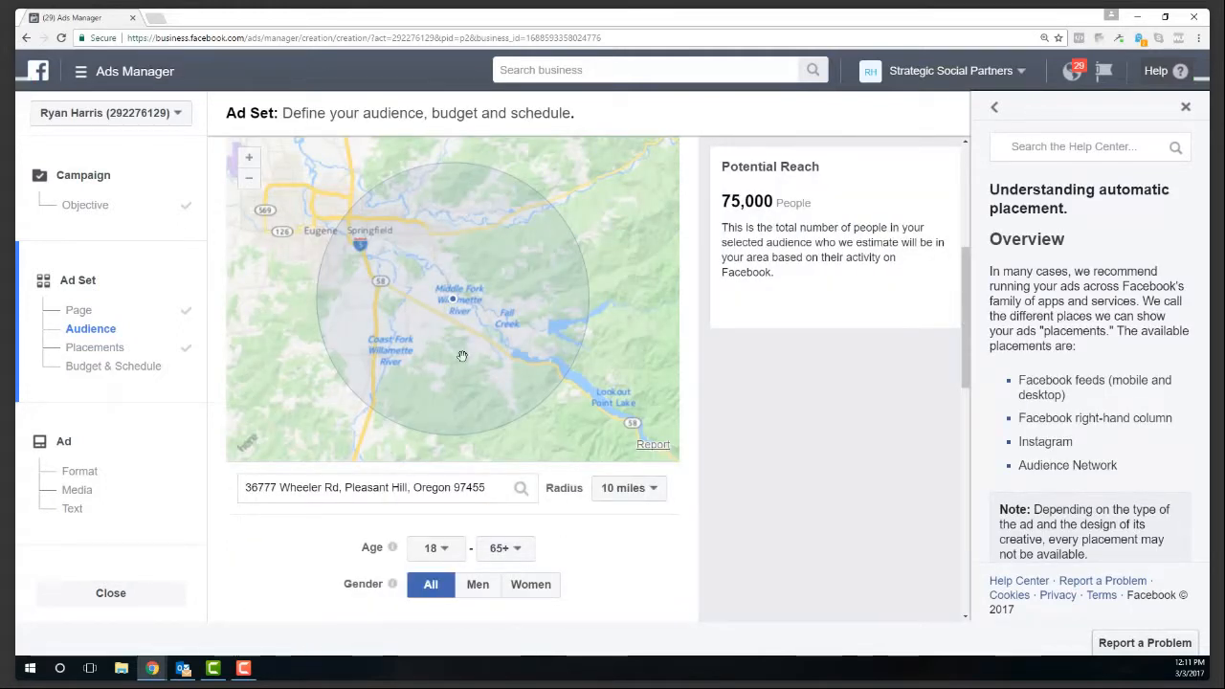
pyautogui.scroll(-1, 462, 356)
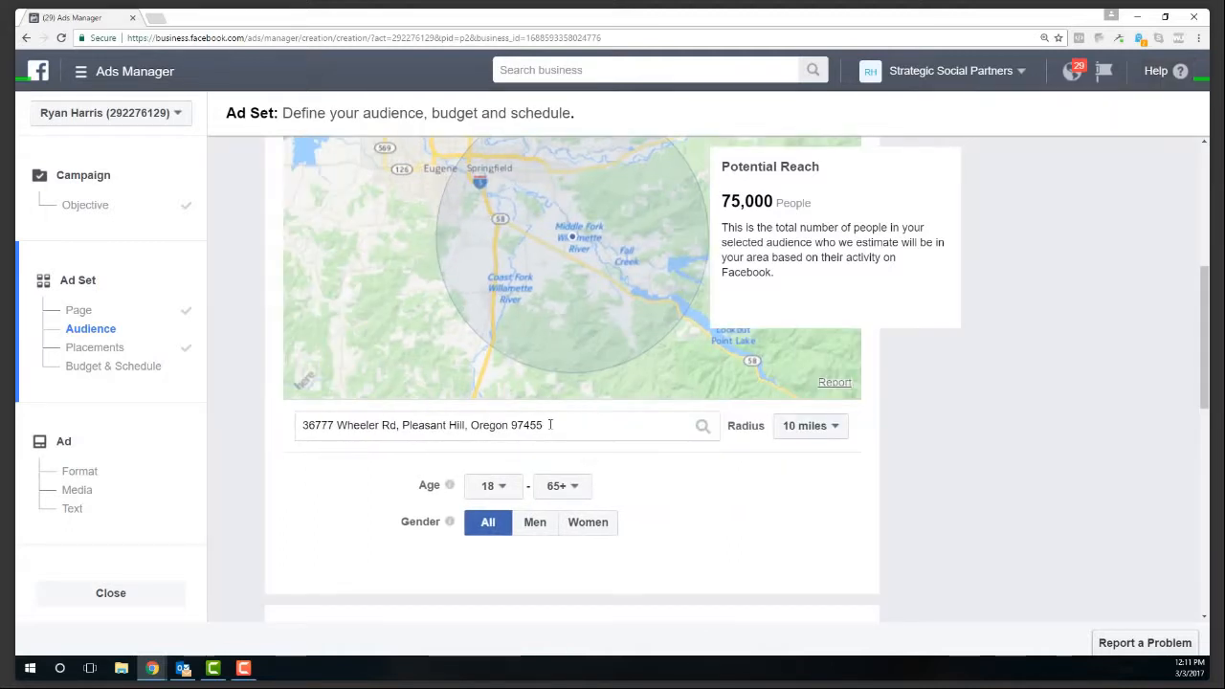
# - Replace the targeting location with a street address in Idaho Falls, Idaho
pyautogui.moveTo(551, 425); pyautogui.dragTo(280, 420)
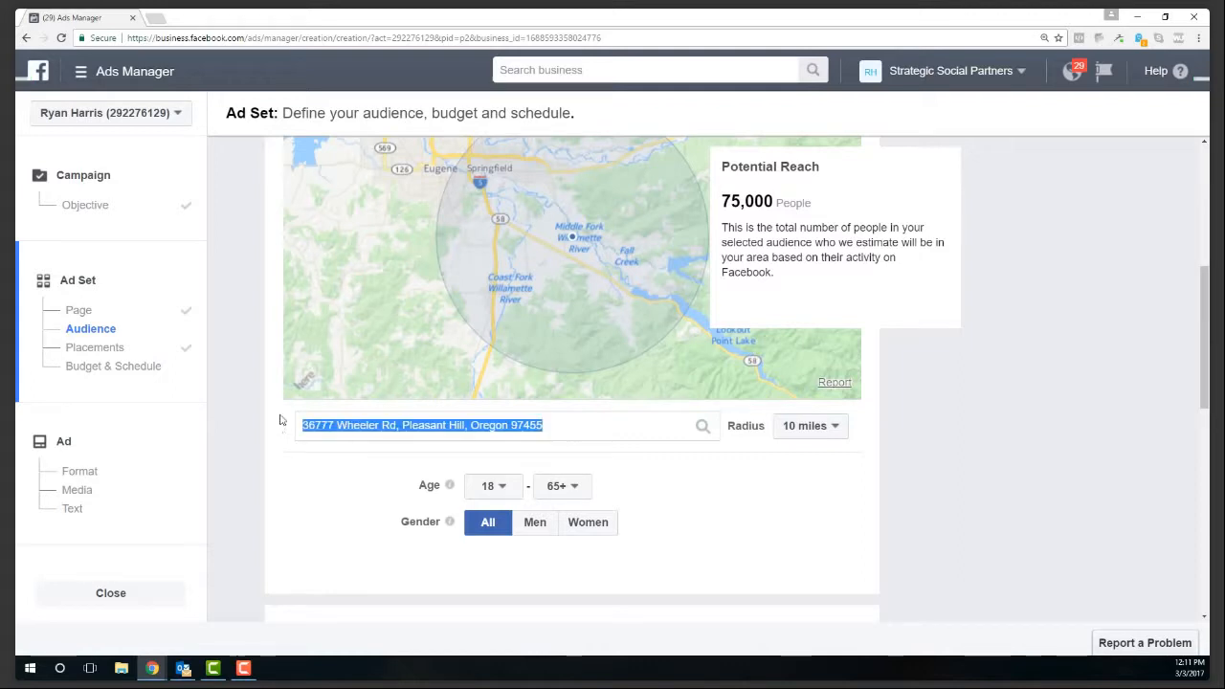
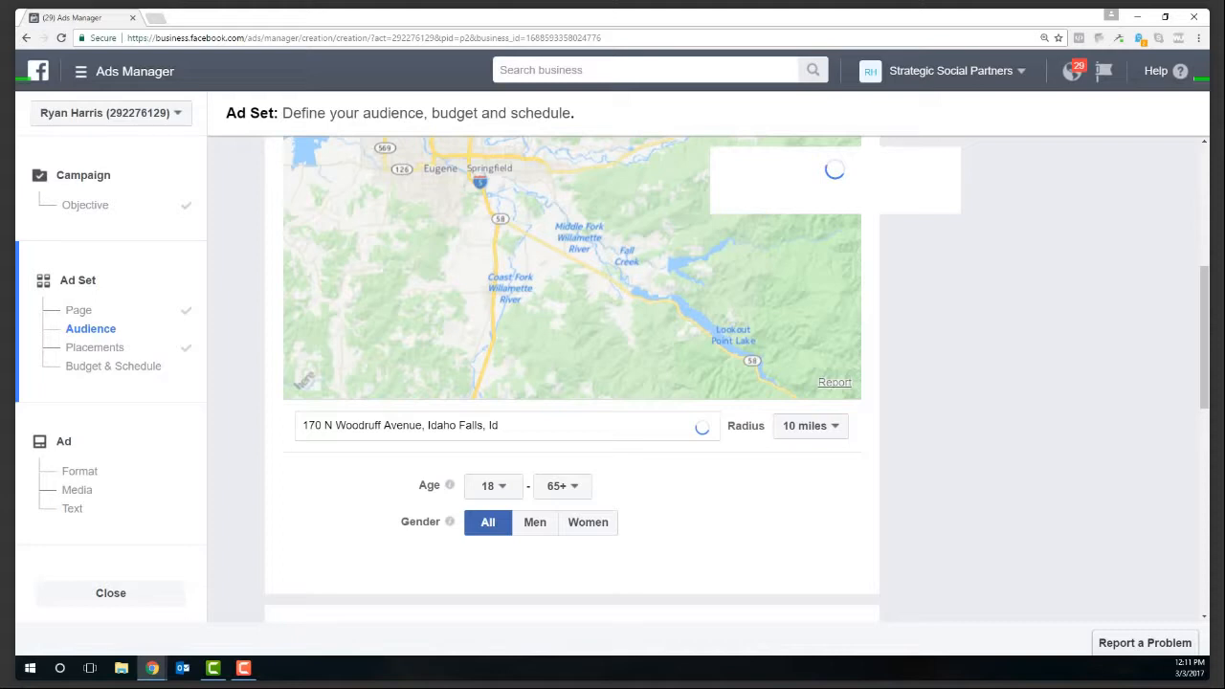
pyautogui.click(213, 668)
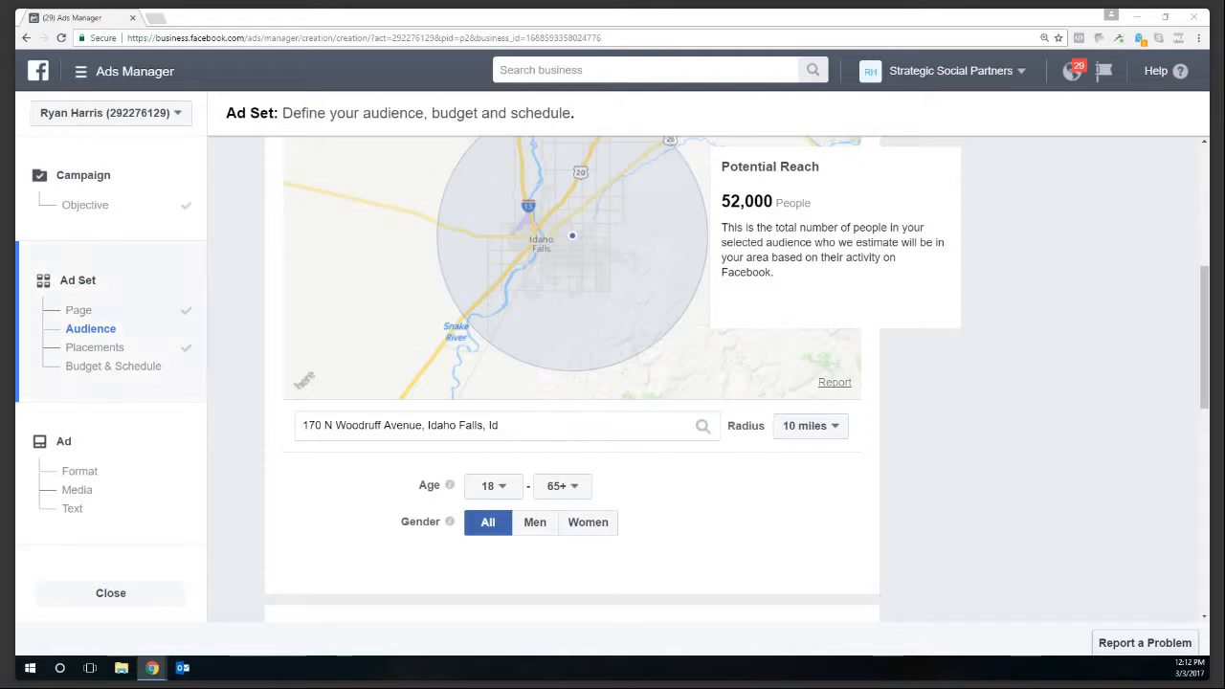
pyautogui.scroll(1, 865, 497)
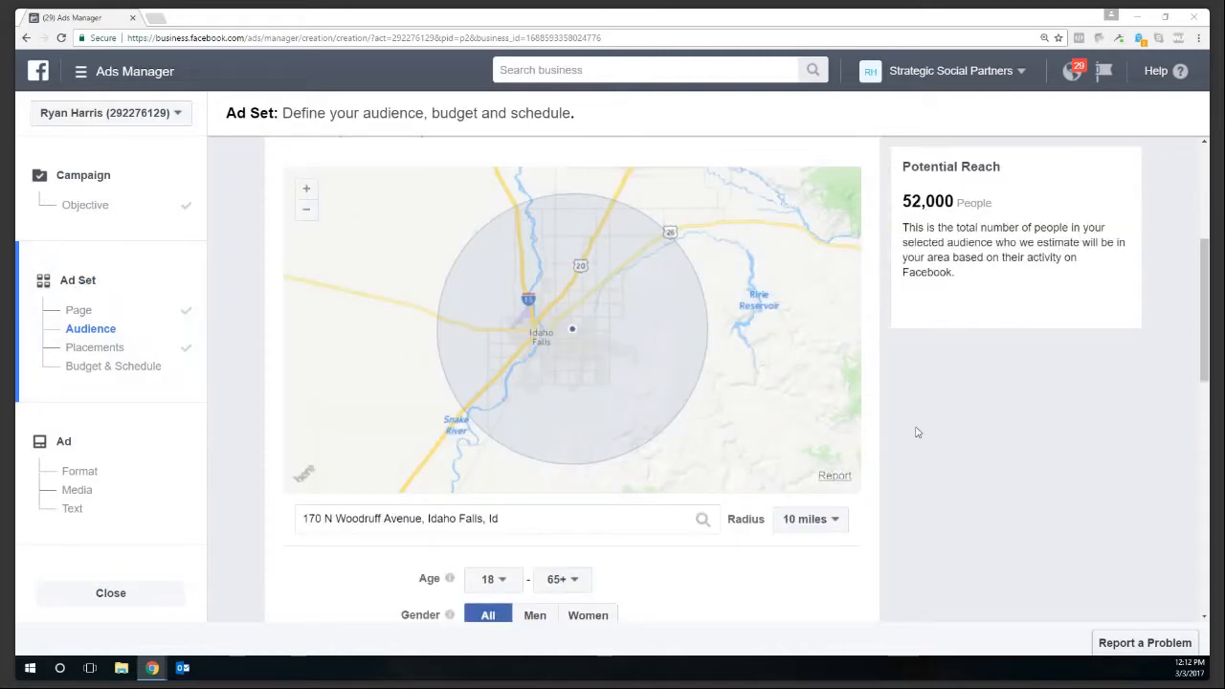
pyautogui.click(832, 521)
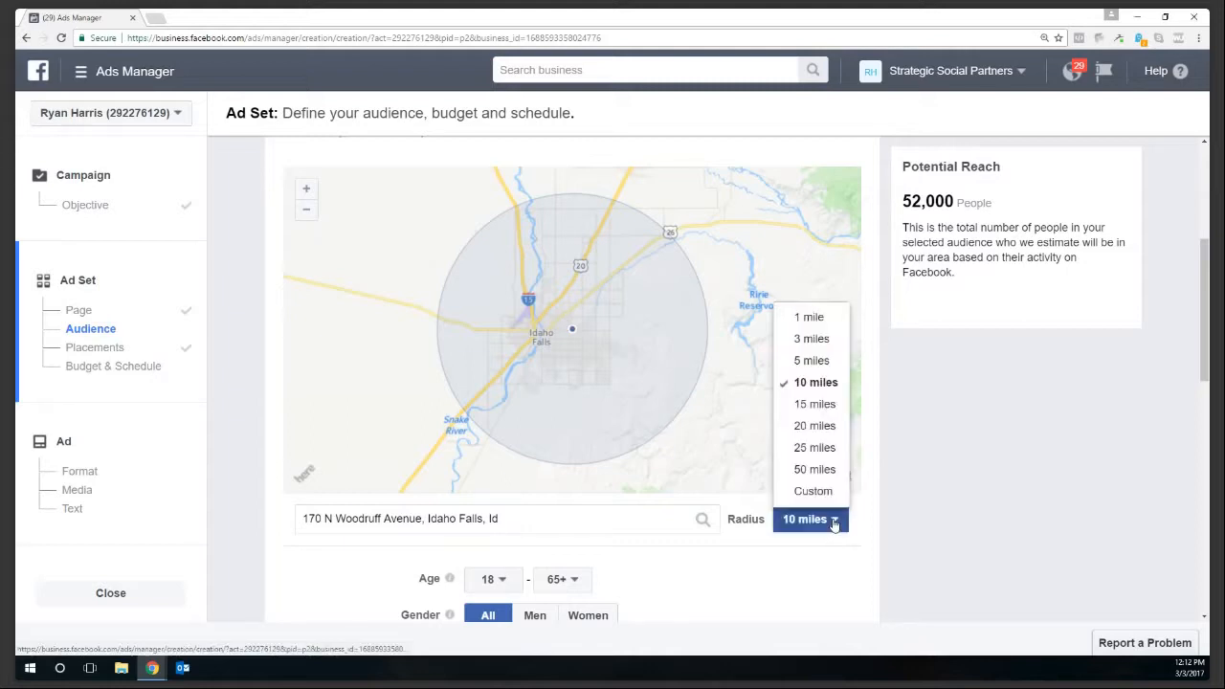
pyautogui.click(815, 448)
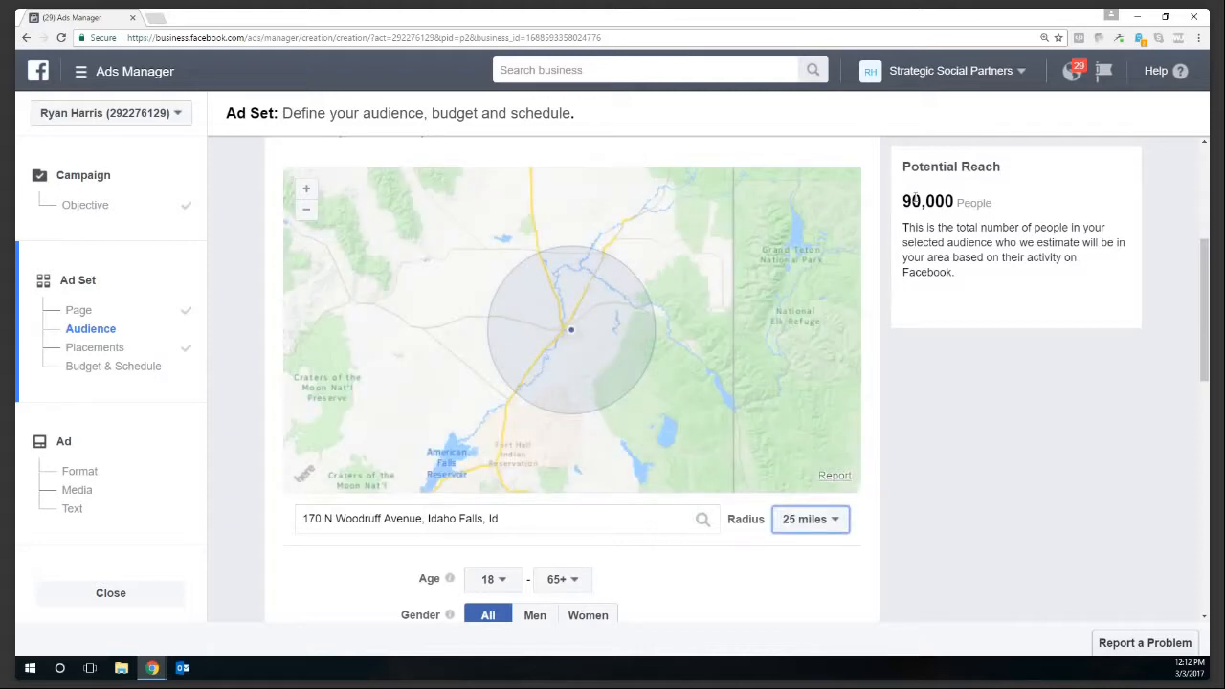
pyautogui.click(834, 527)
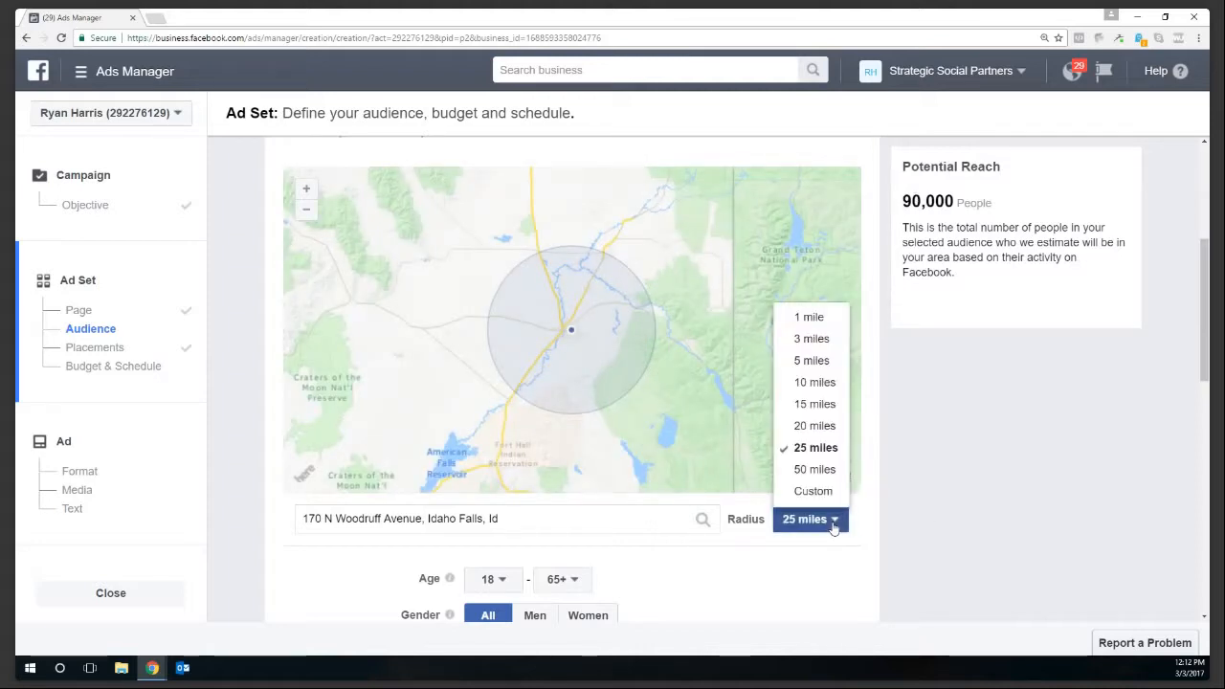
pyautogui.click(815, 469)
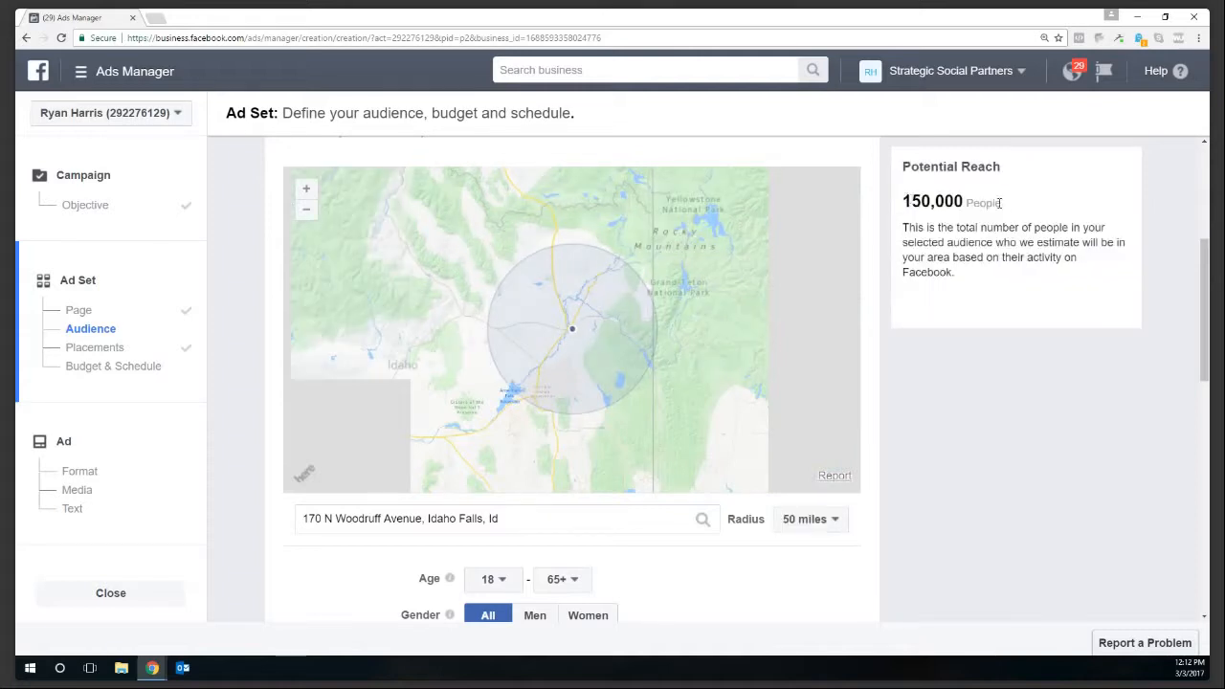
pyautogui.moveTo(902, 201); pyautogui.dragTo(1002, 204)
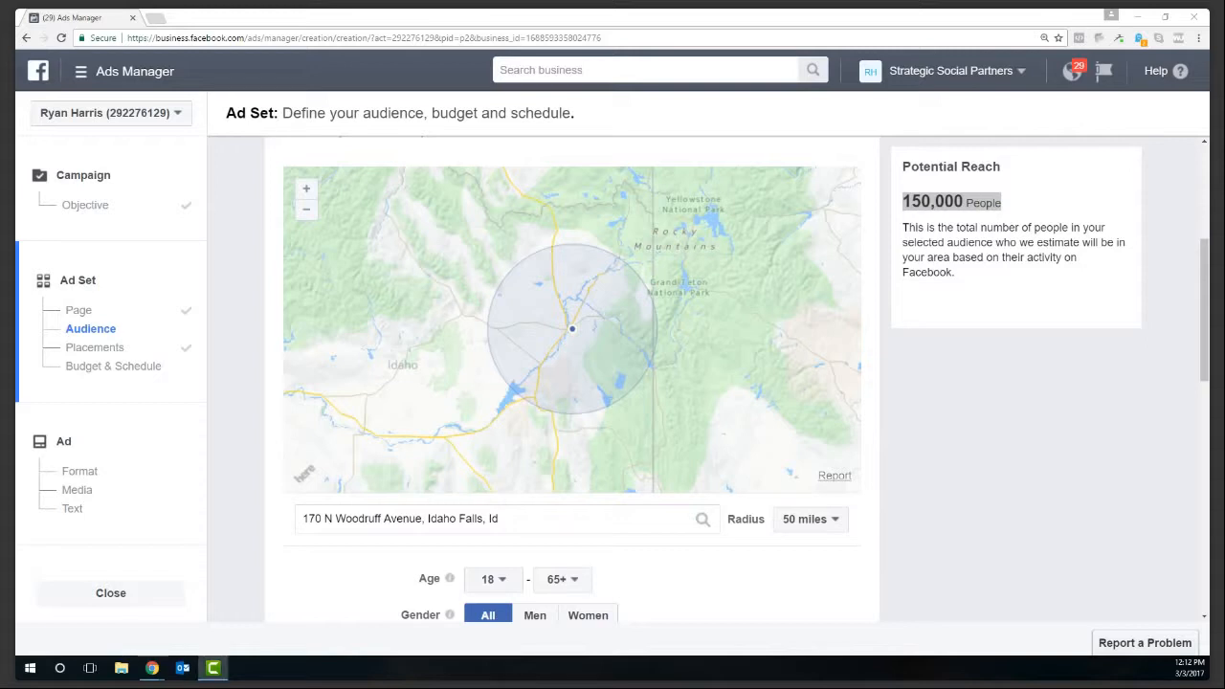
pyautogui.click(951, 470)
pyautogui.scroll(-2, 951, 469)
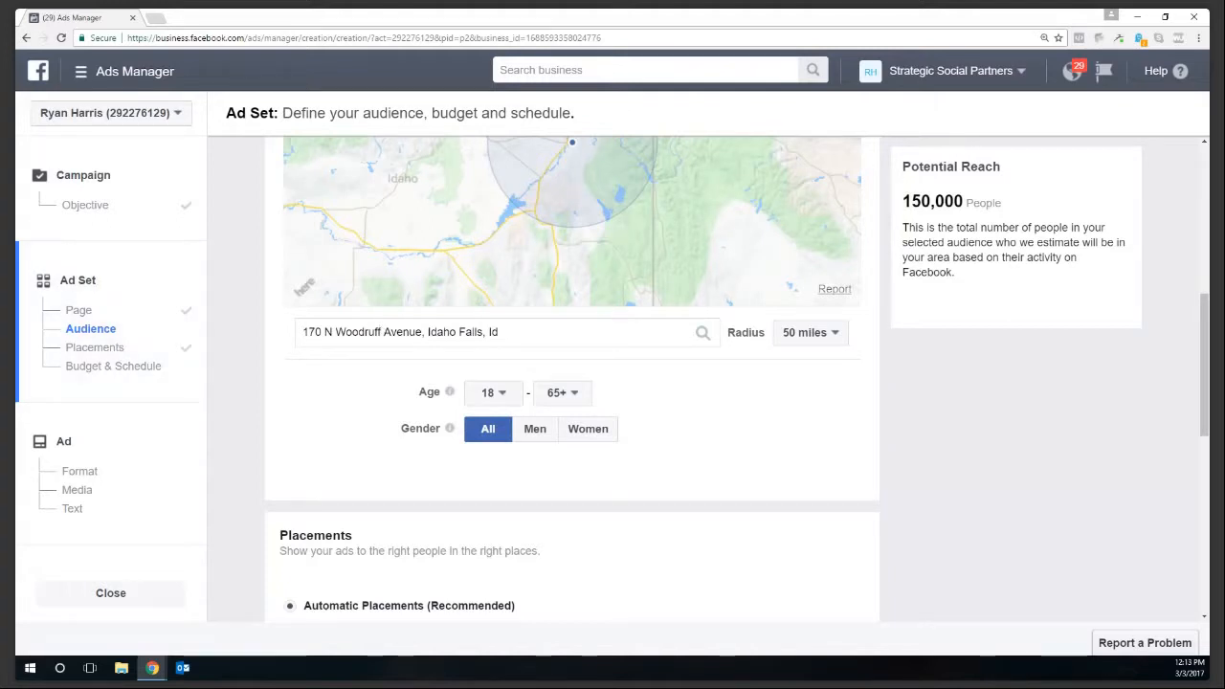
# - Raise the audience's minimum age to 25, lowering potential reach to 100,000
pyautogui.click(509, 400)
pyautogui.scroll(-1, 505, 324)
pyautogui.click(505, 318)
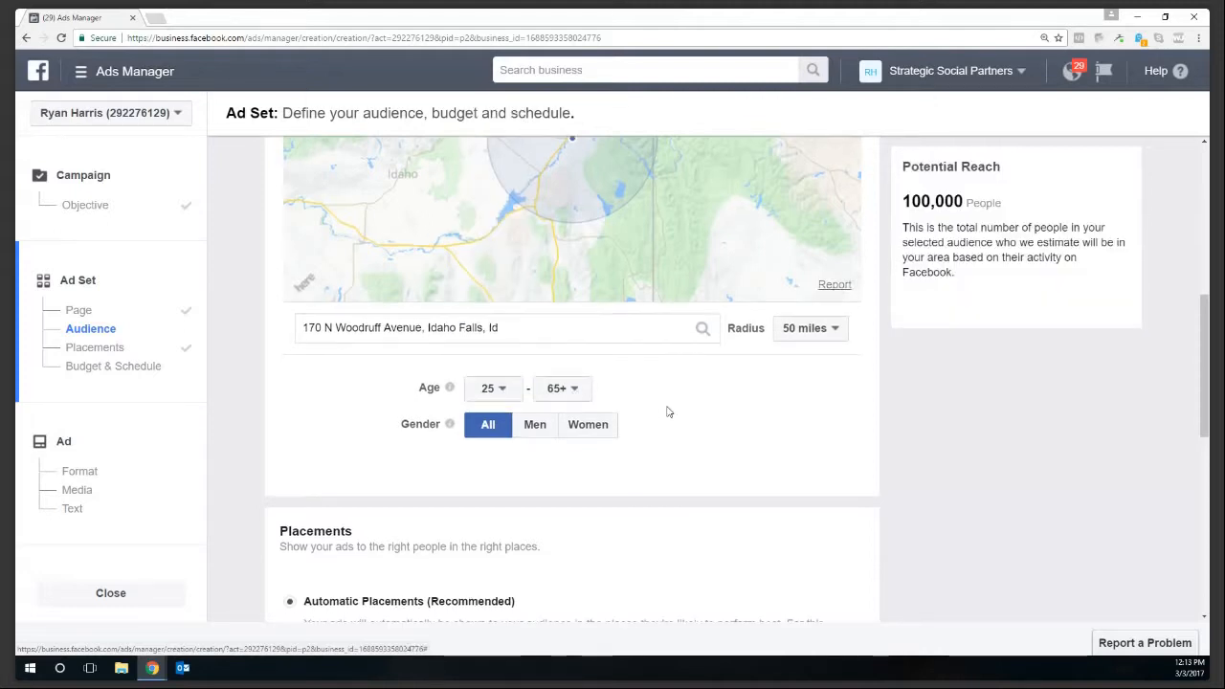
pyautogui.scroll(-3, 668, 412)
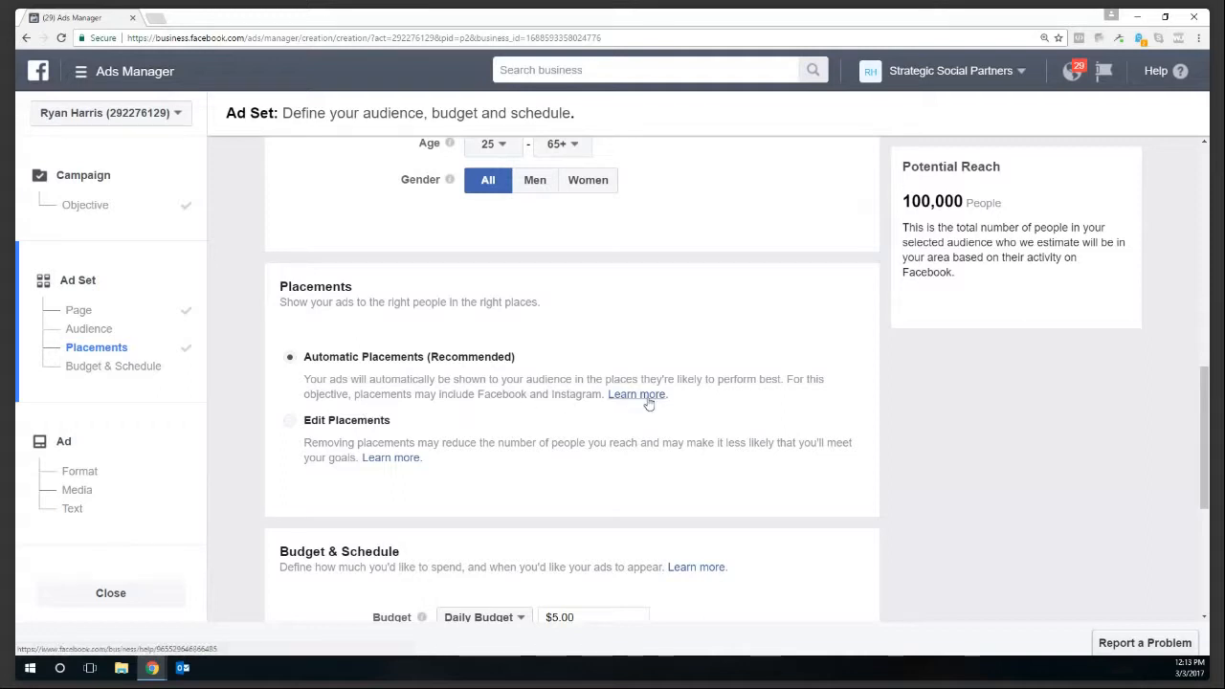
# - Switch to Edit Placements and untick Instagram, keeping only Facebook Feeds
pyautogui.click(304, 420)
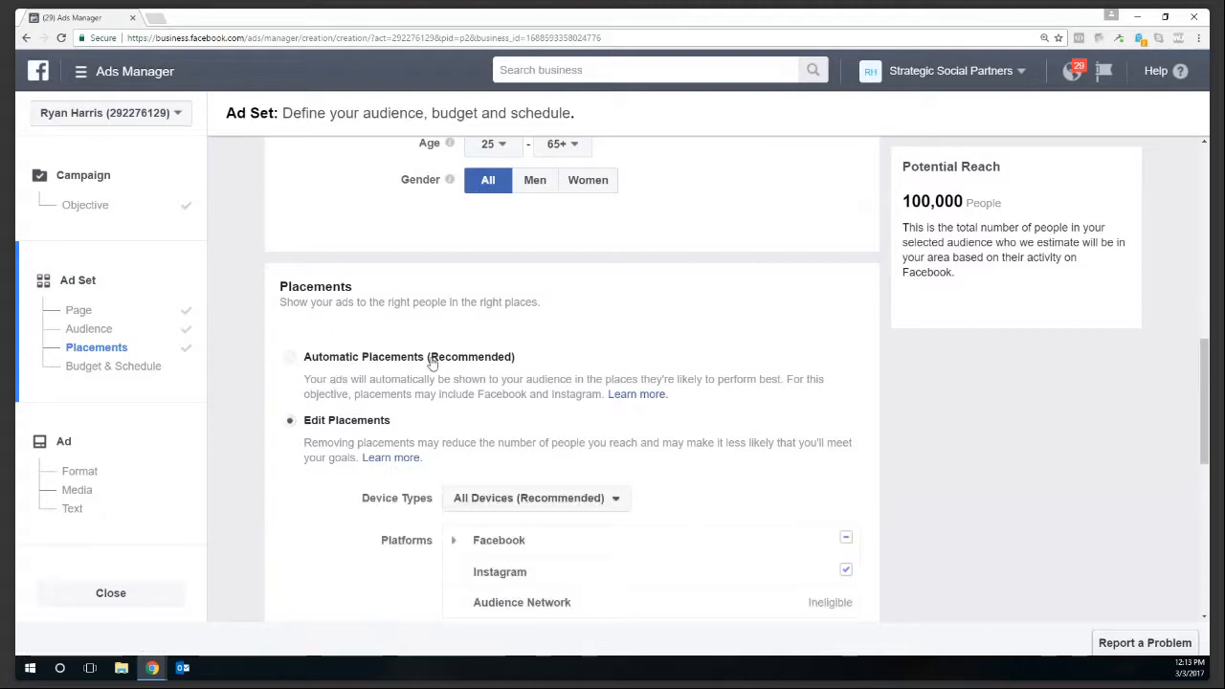
pyautogui.scroll(-2, 432, 362)
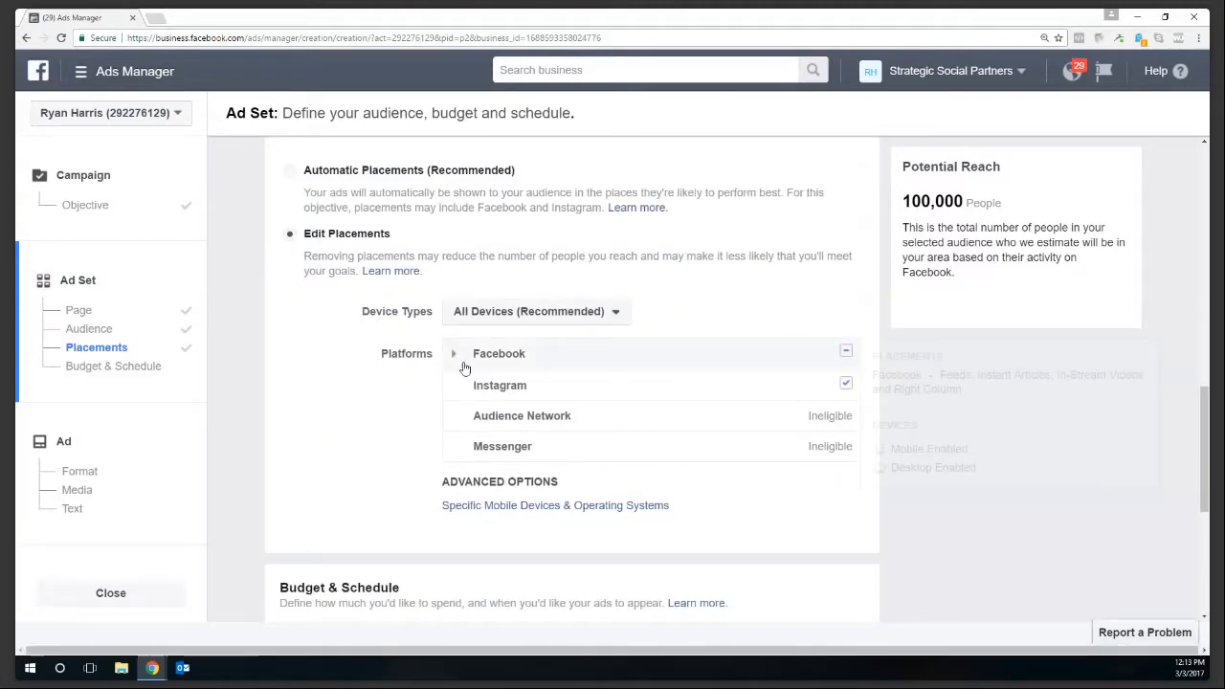
pyautogui.click(454, 354)
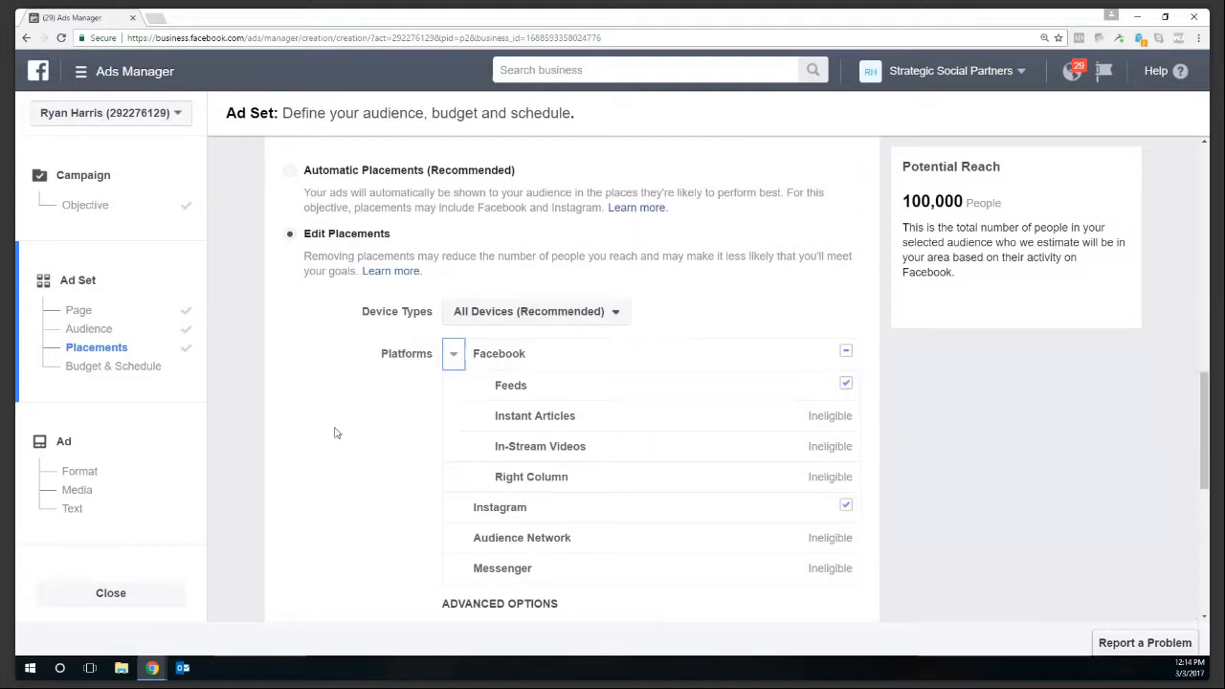
pyautogui.click(845, 507)
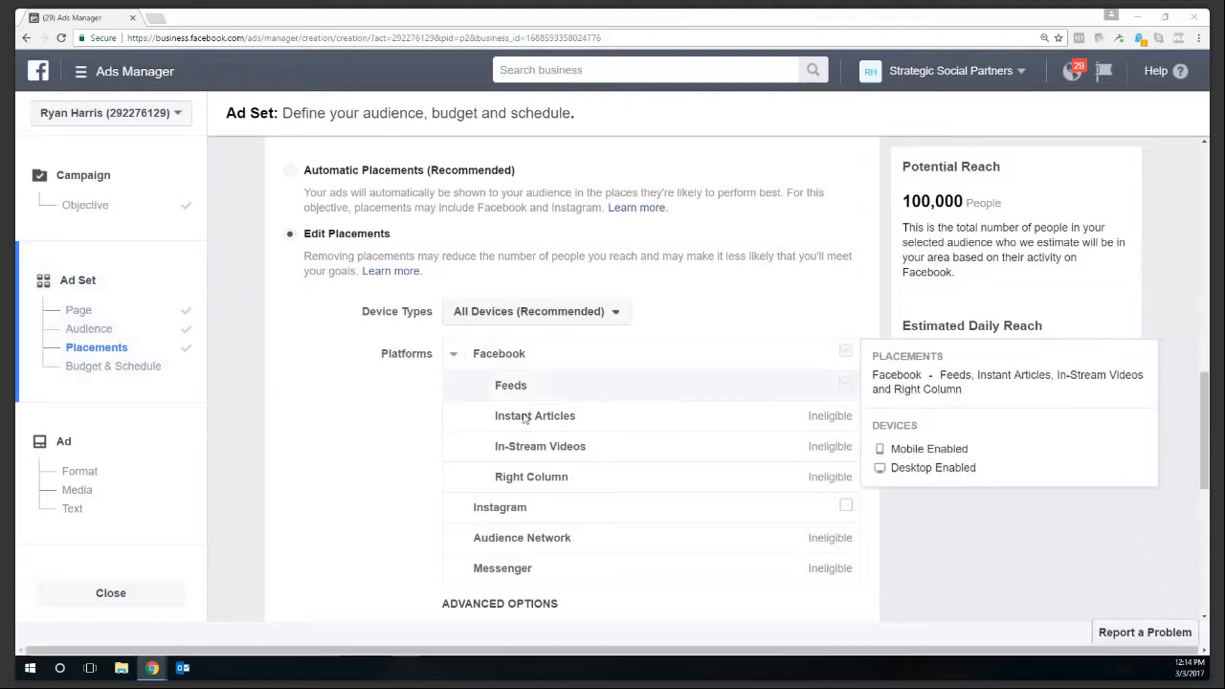
# - Review the Device Types choices and leave them unchanged
pyautogui.scroll(-1, 384, 448)
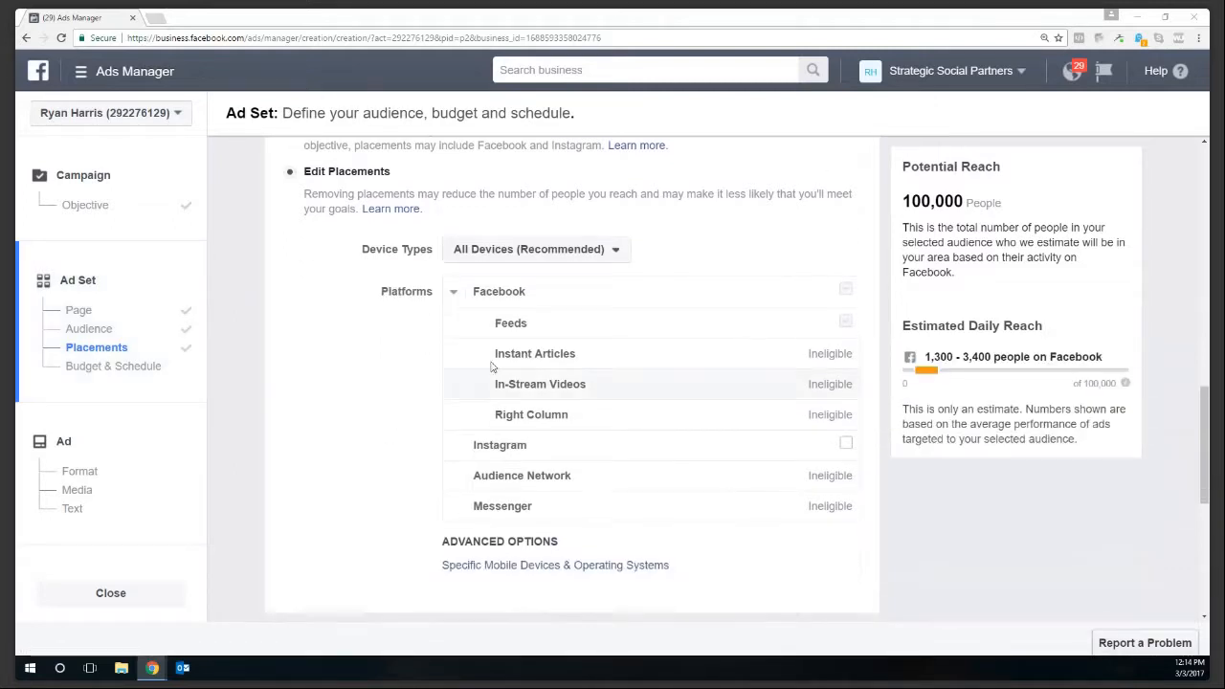
pyautogui.click(615, 251)
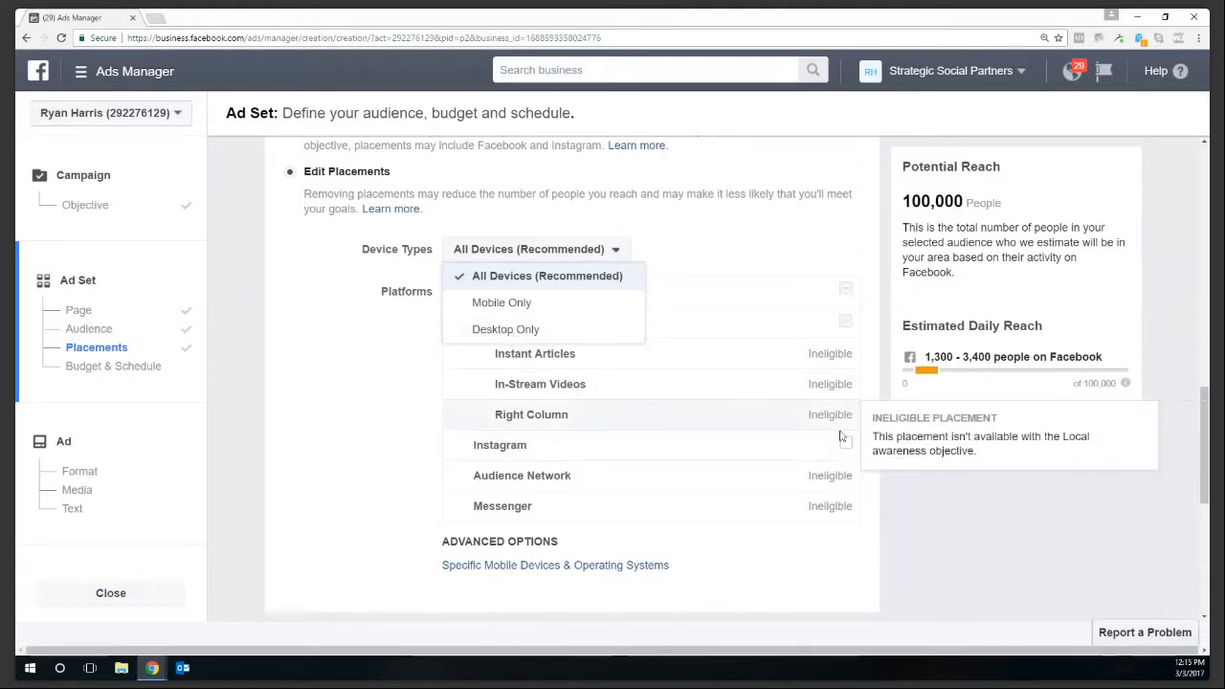
pyautogui.moveTo(839, 417)
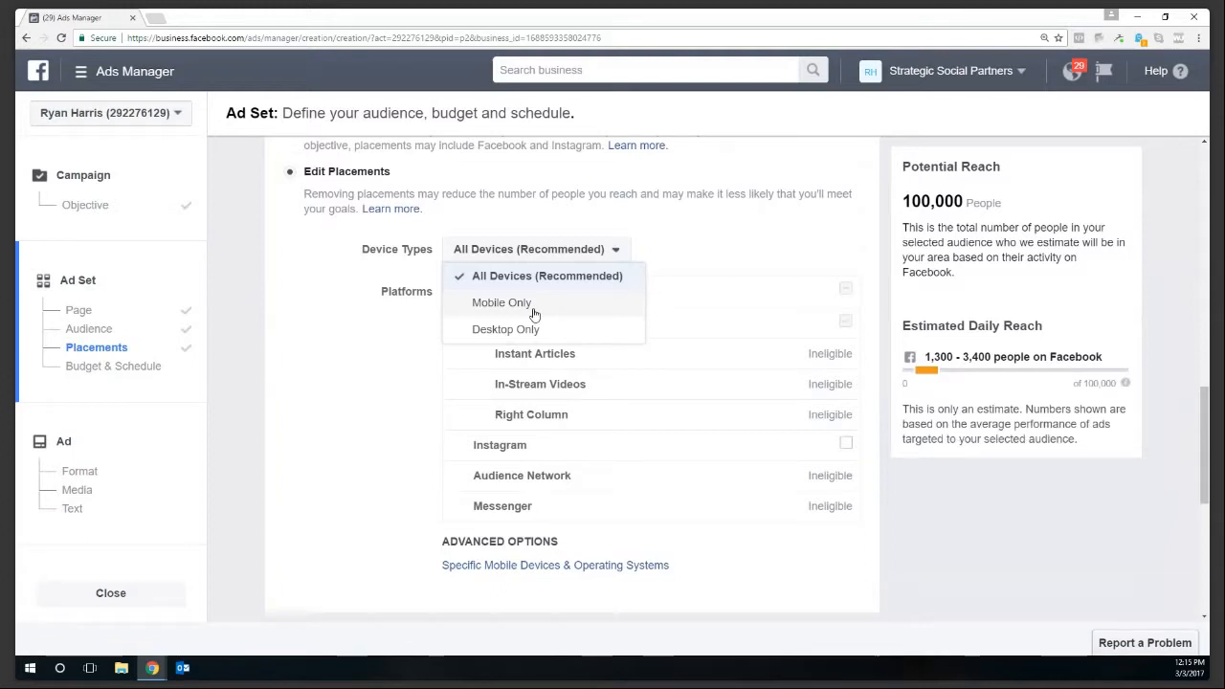
pyautogui.moveTo(793, 425)
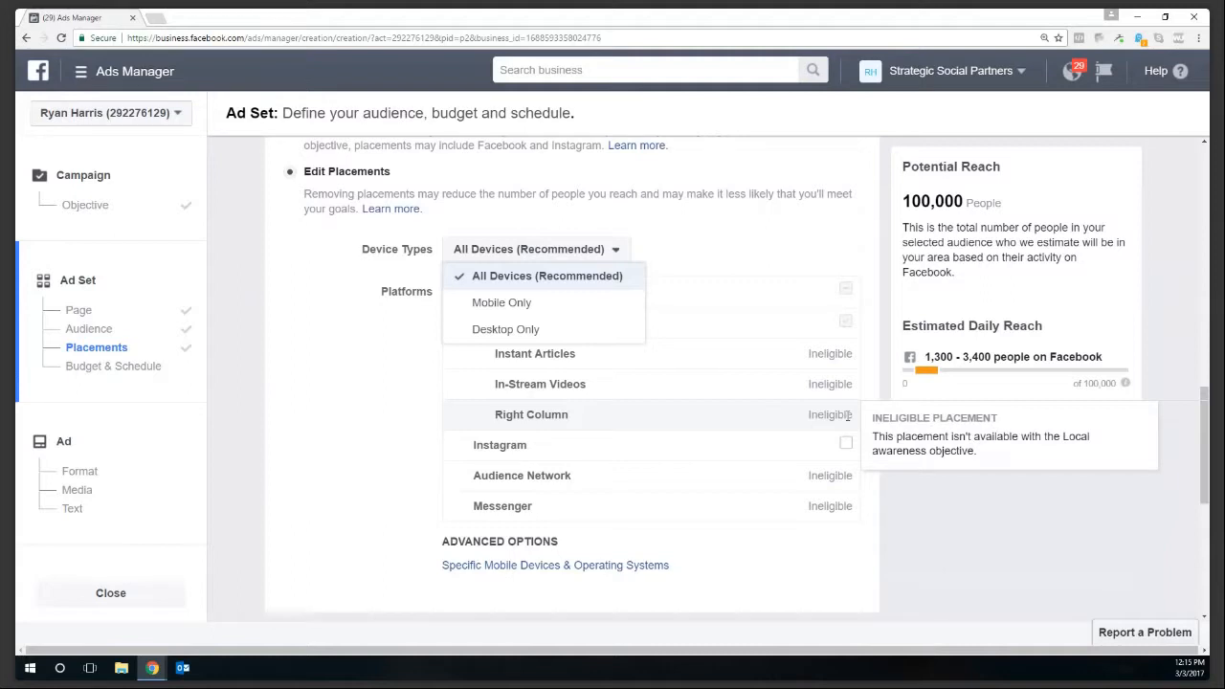
pyautogui.click(358, 381)
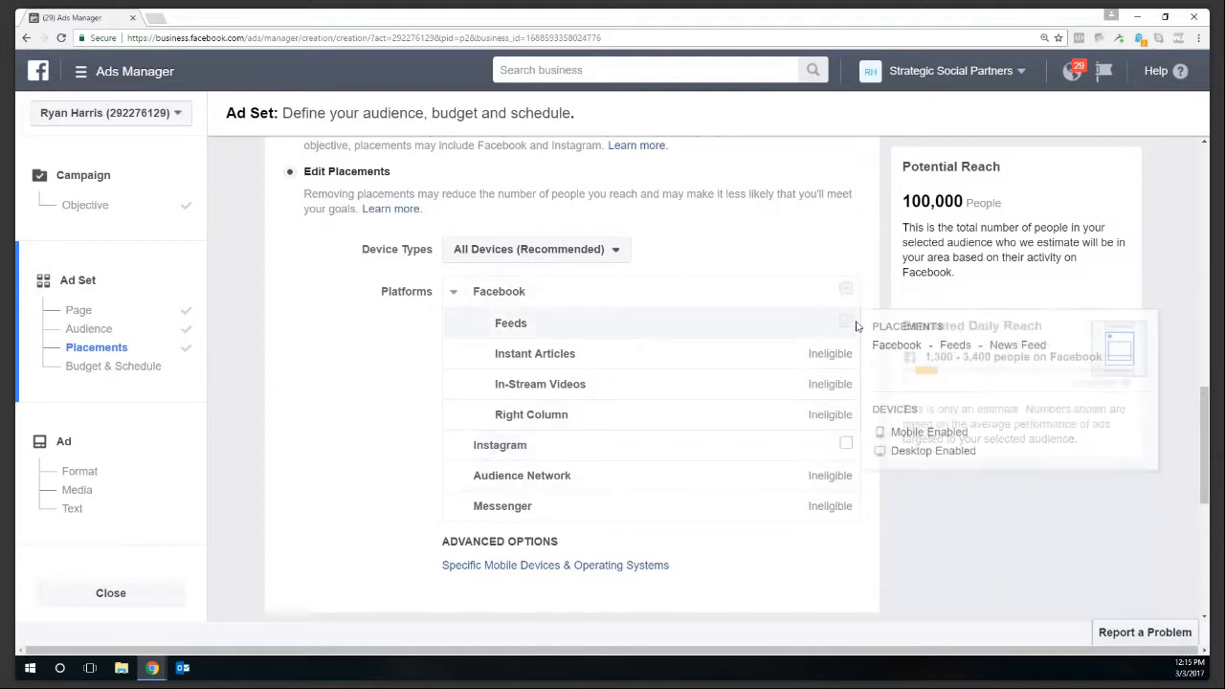
# - Re-tick Instagram so both Facebook Feeds and Instagram placements are enabled
pyautogui.click(846, 445)
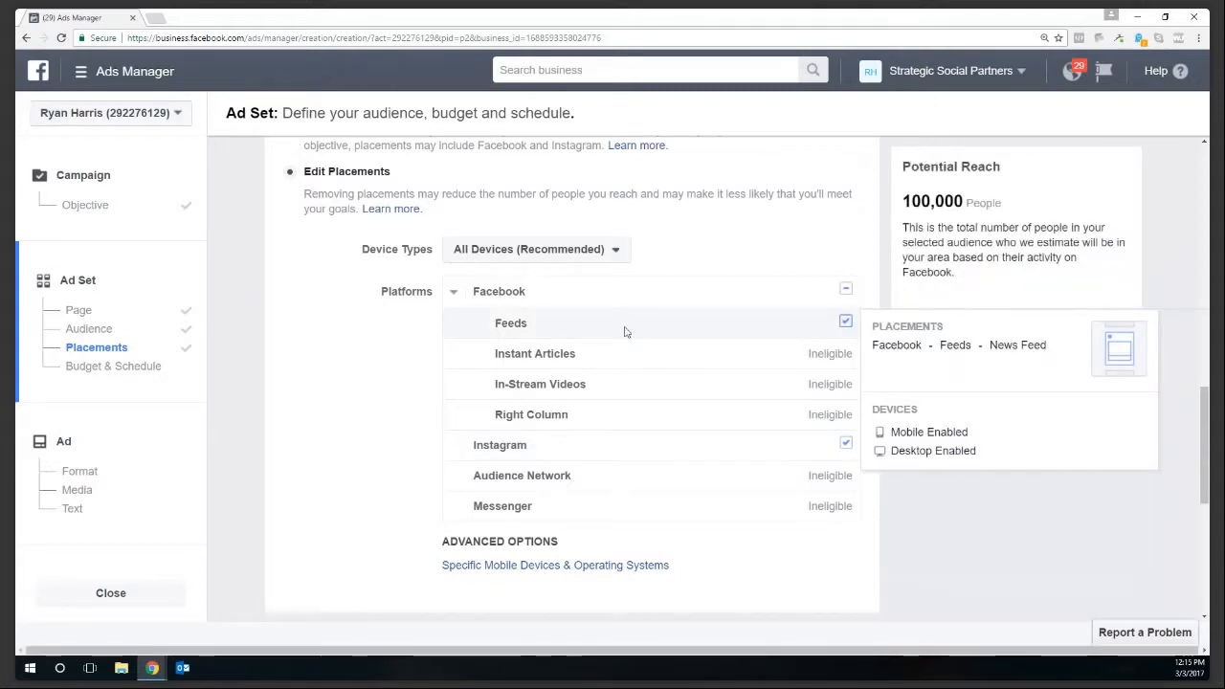
pyautogui.click(846, 322)
pyautogui.moveTo(538, 444)
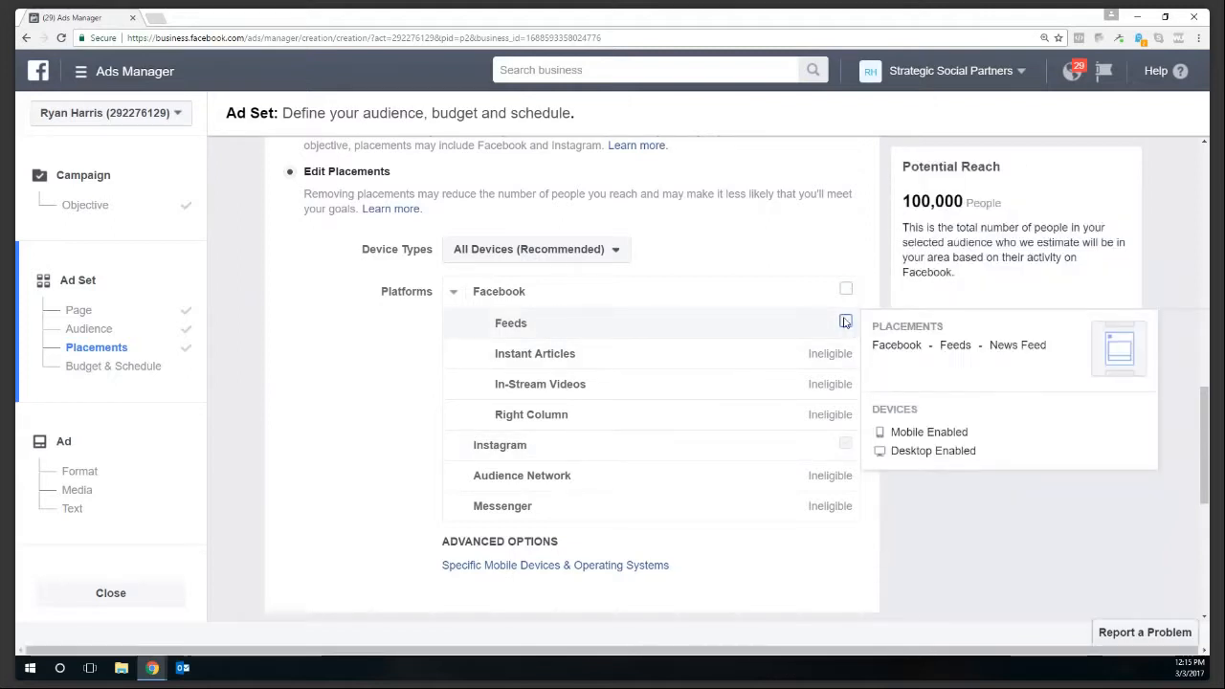
pyautogui.click(845, 444)
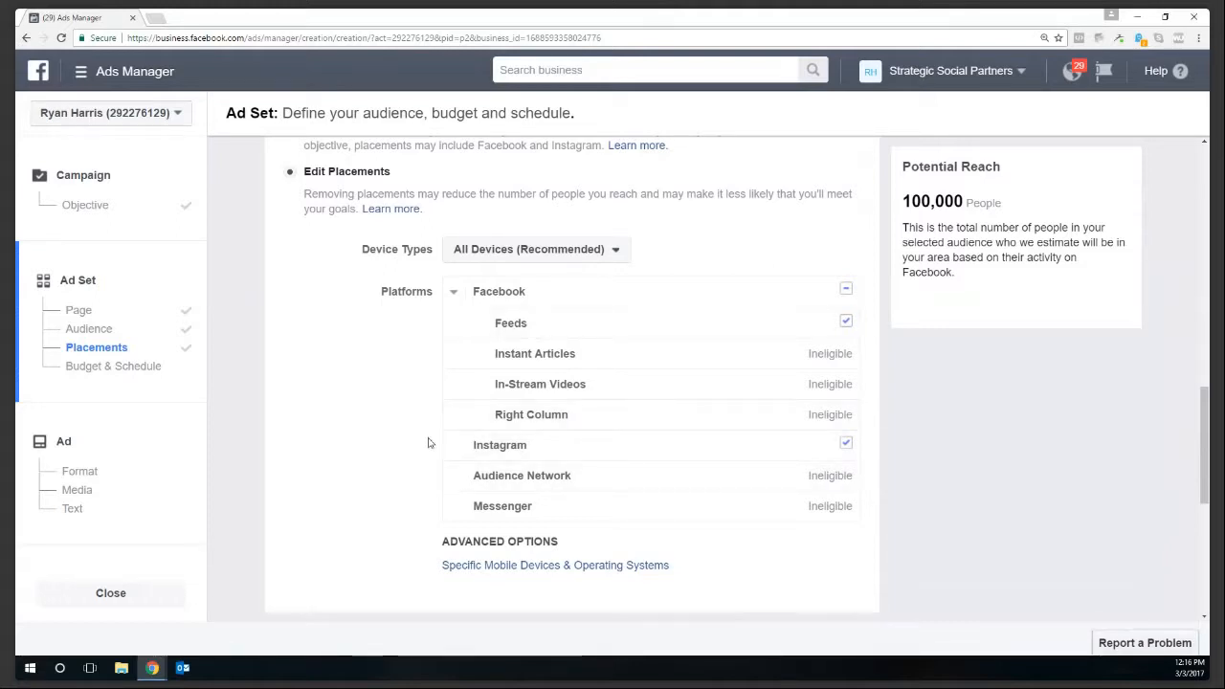
pyautogui.scroll(-2, 440, 459)
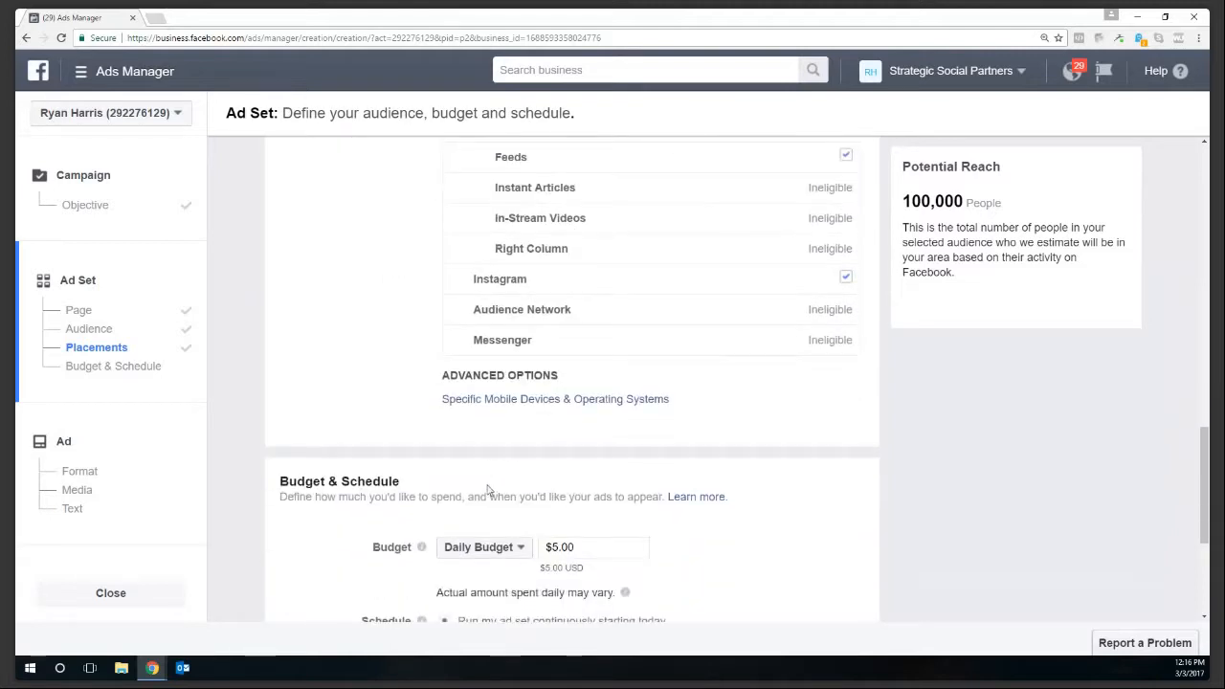
# - Expand Specific Mobile Devices & Operating Systems, leaving All Mobile Devices selected
pyautogui.scroll(-1, 487, 490)
pyautogui.click(545, 317)
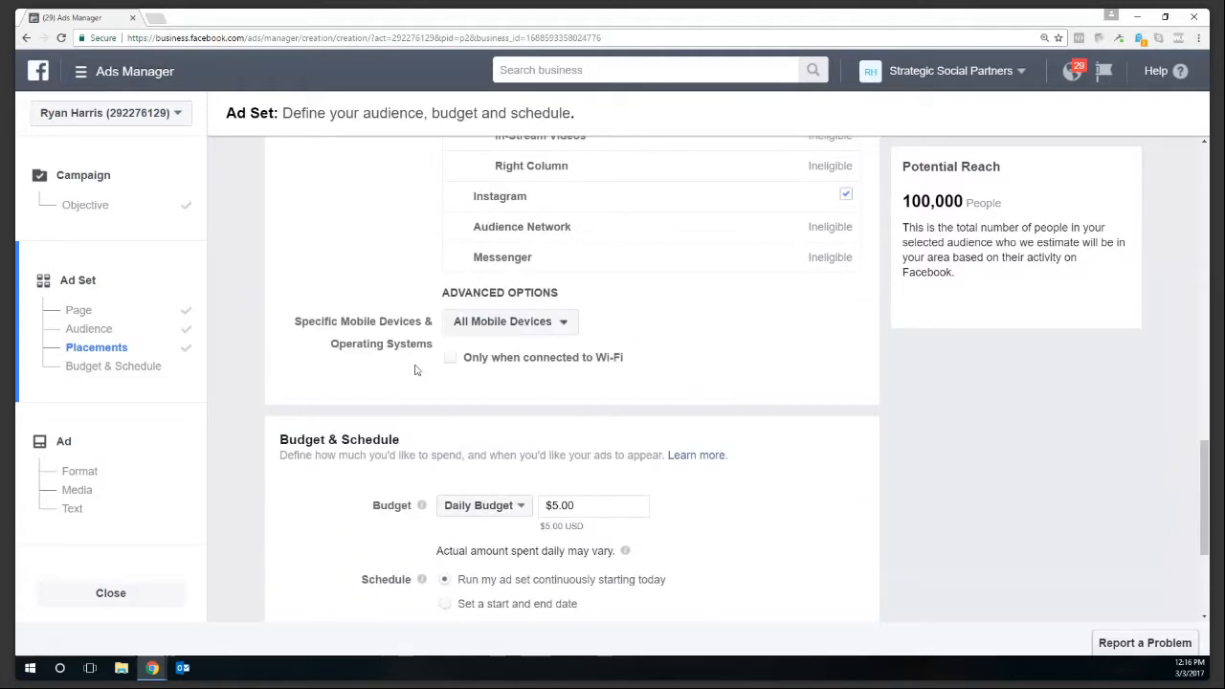
pyautogui.click(560, 323)
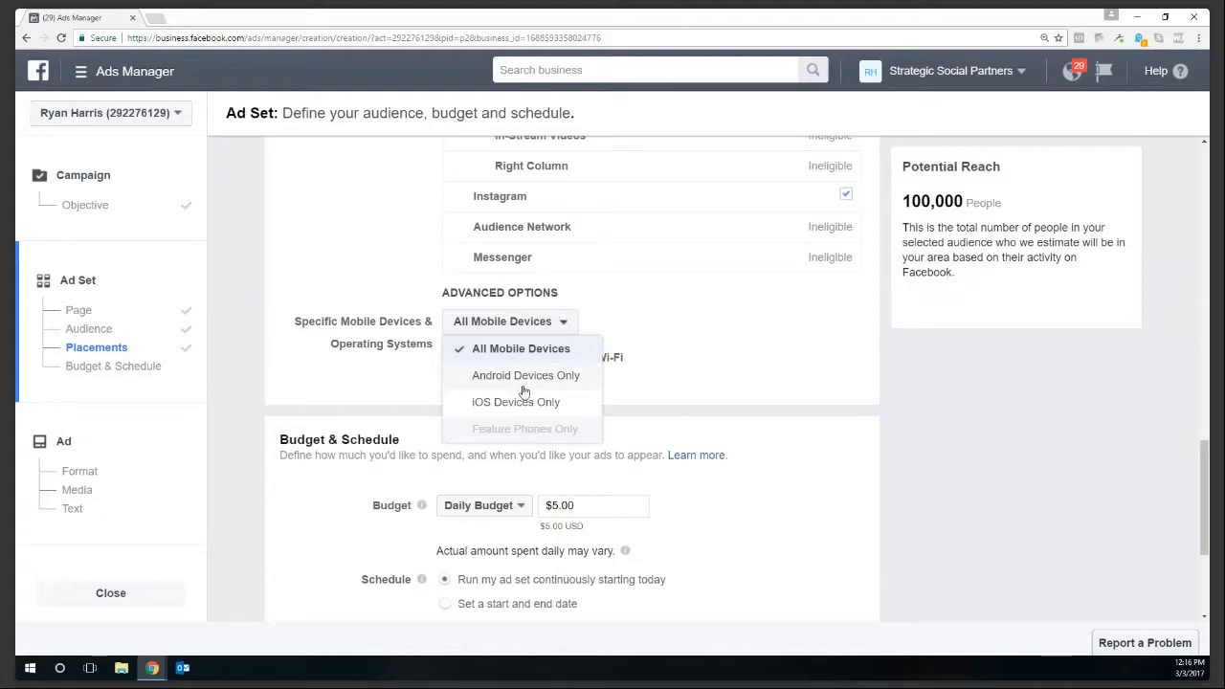
pyautogui.click(810, 351)
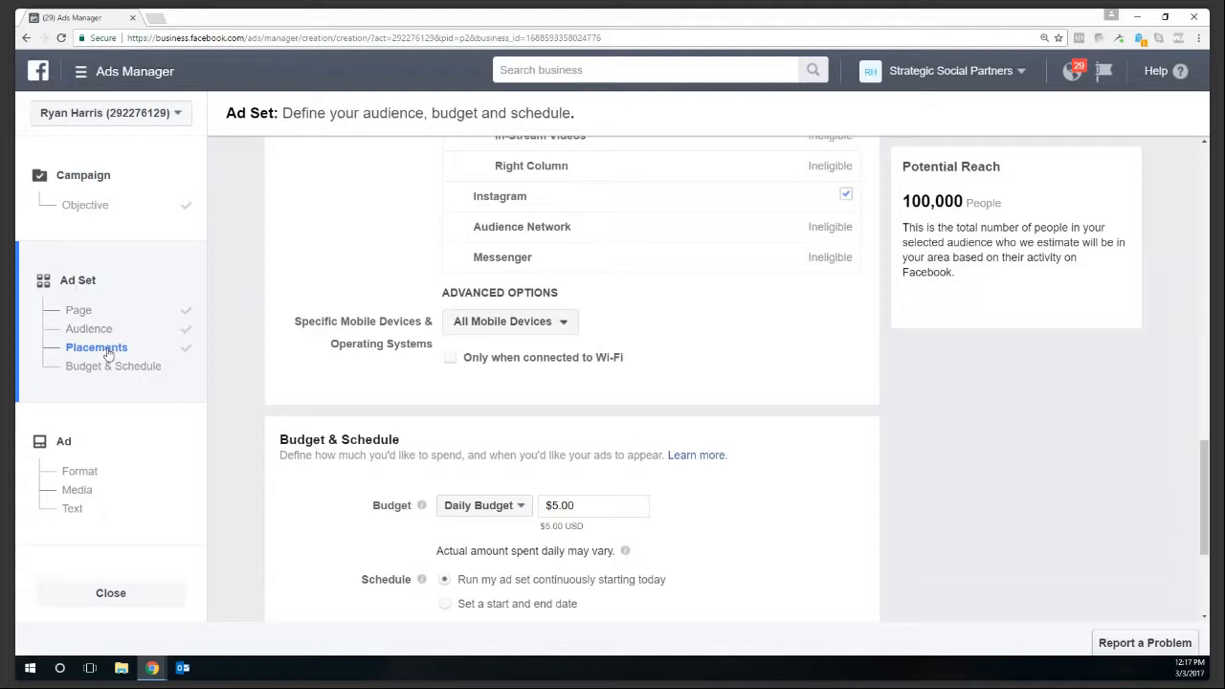
# - Run the ad set Mar 3 to Mar 10, 2017 on a $50.00 lifetime budget
pyautogui.scroll(-3, 348, 460)
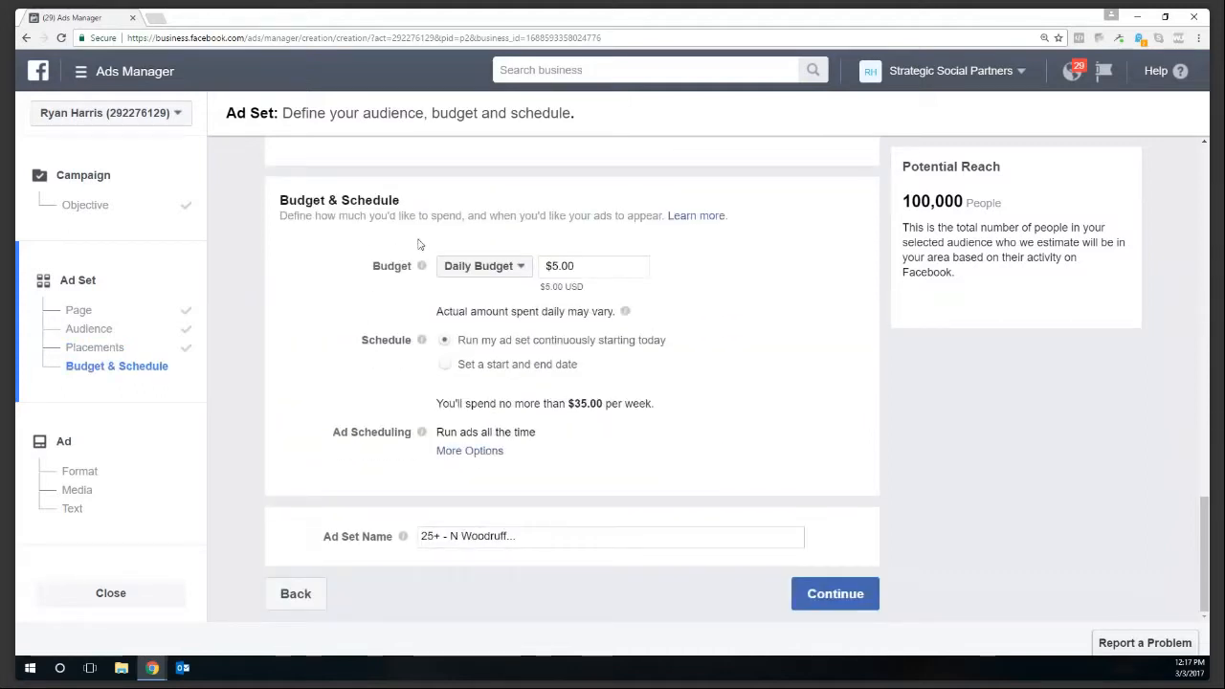
pyautogui.click(505, 271)
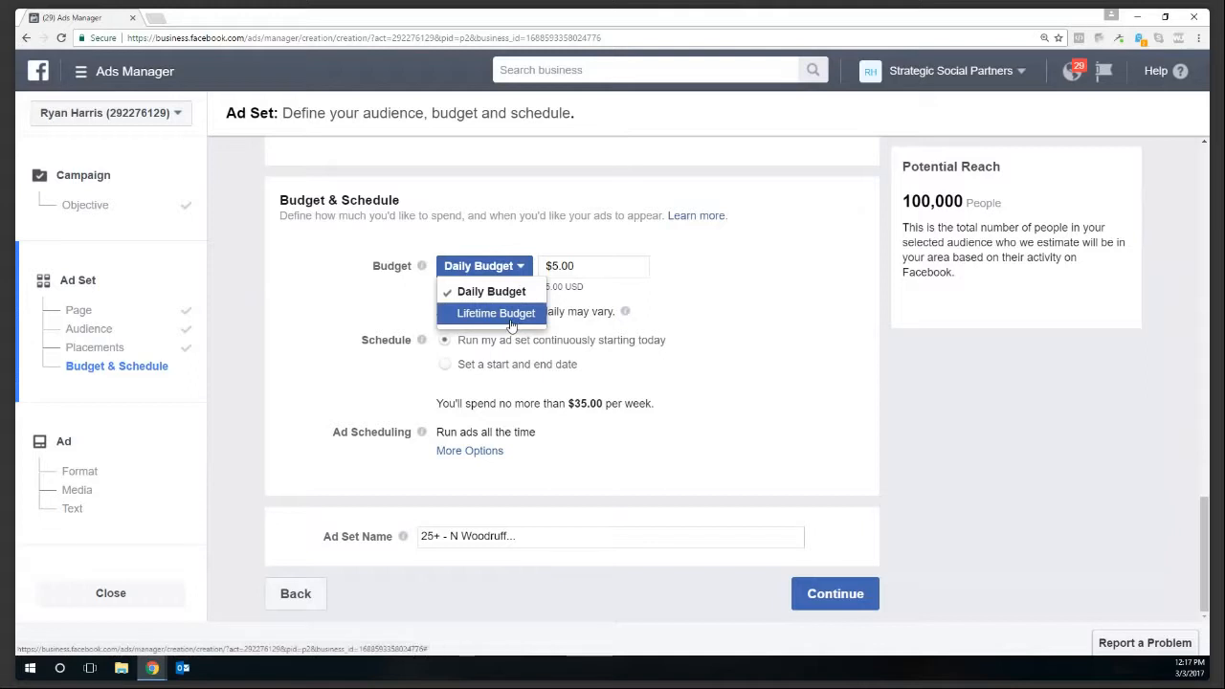
pyautogui.click(493, 292)
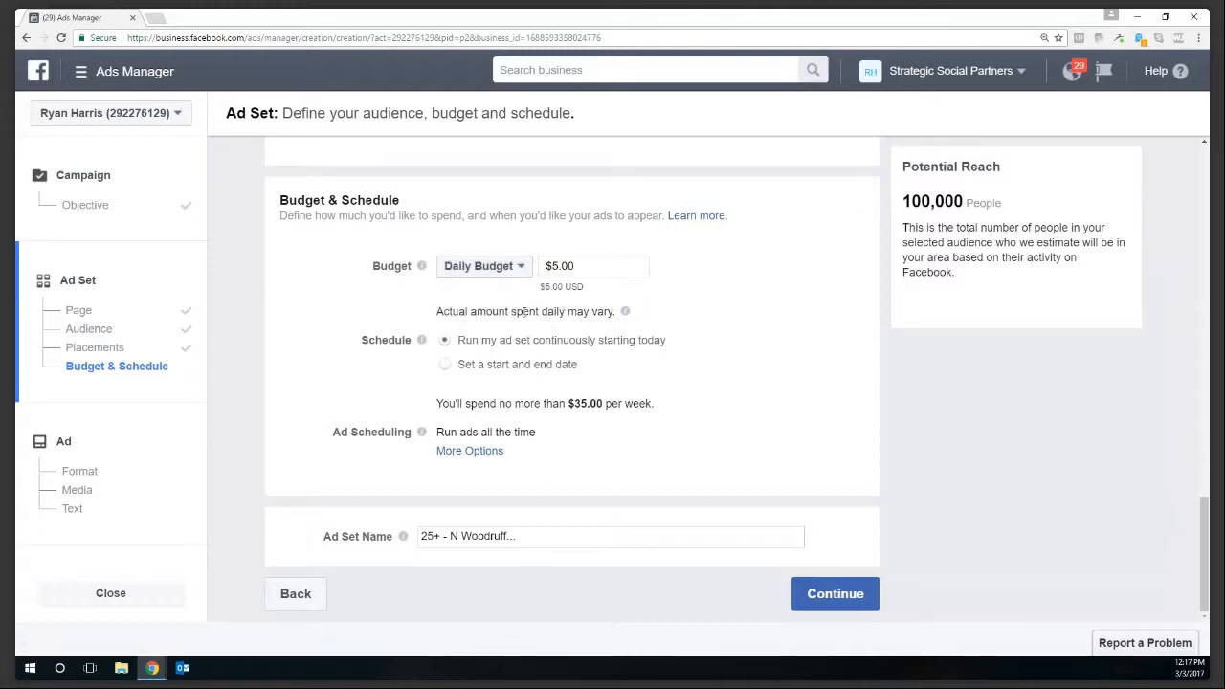
pyautogui.click(445, 366)
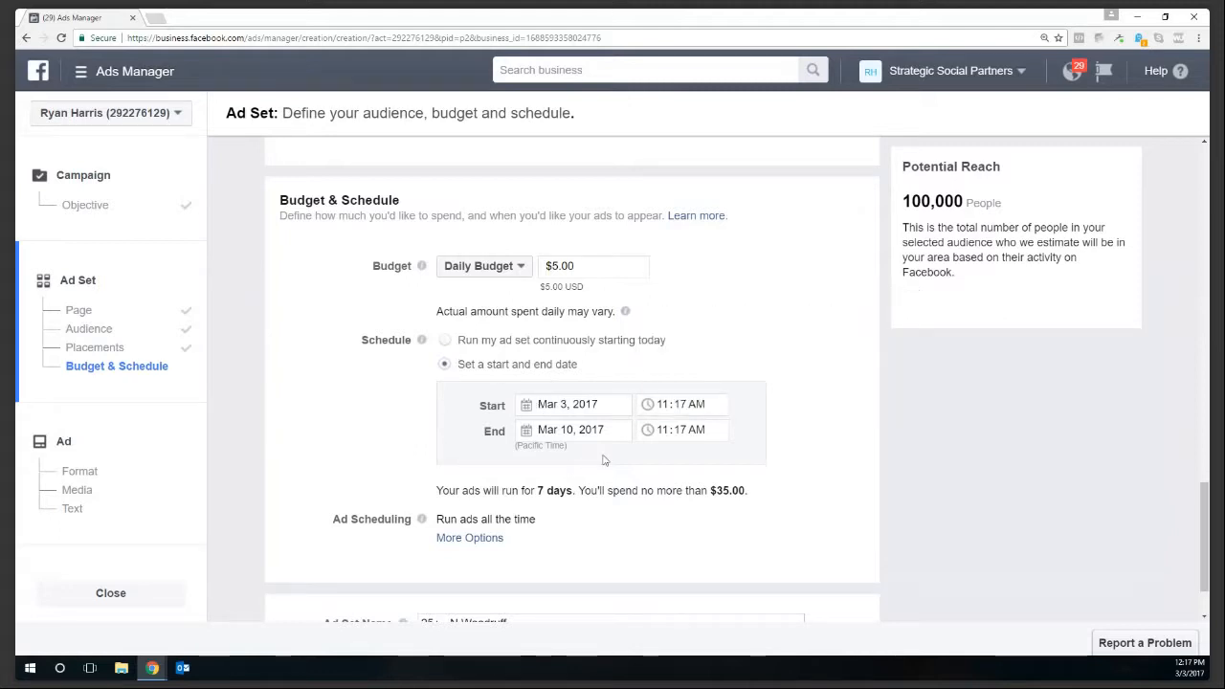
pyautogui.click(488, 266)
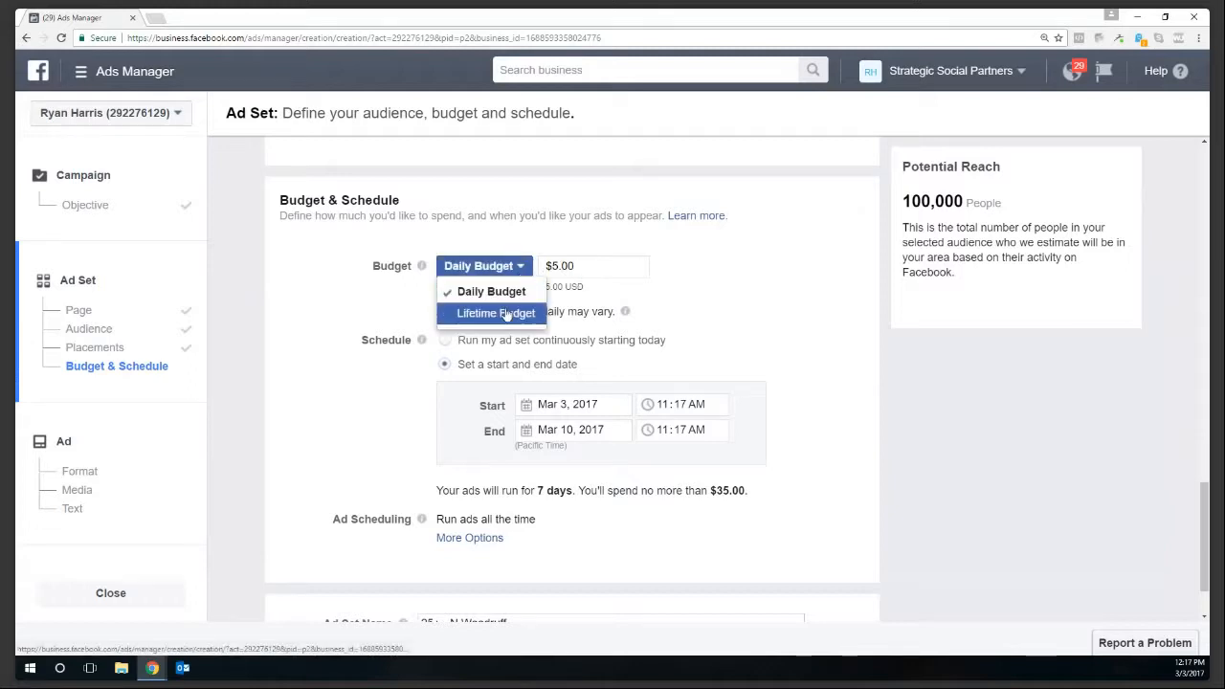
pyautogui.click(506, 314)
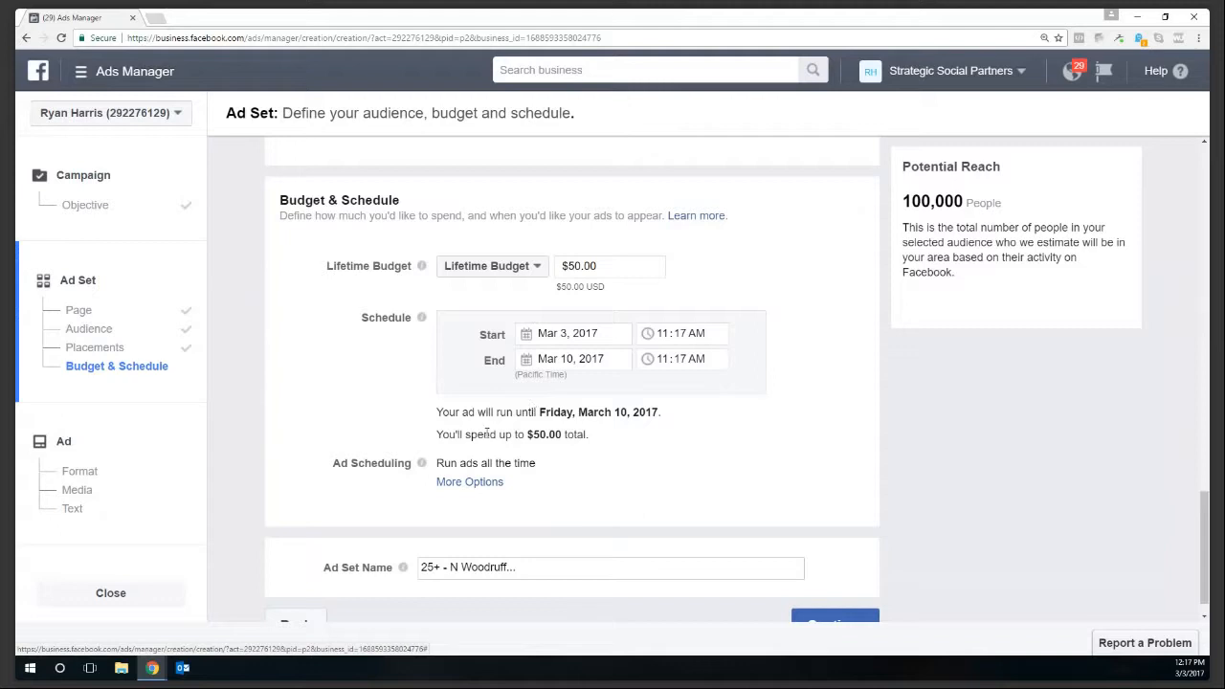
pyautogui.click(468, 483)
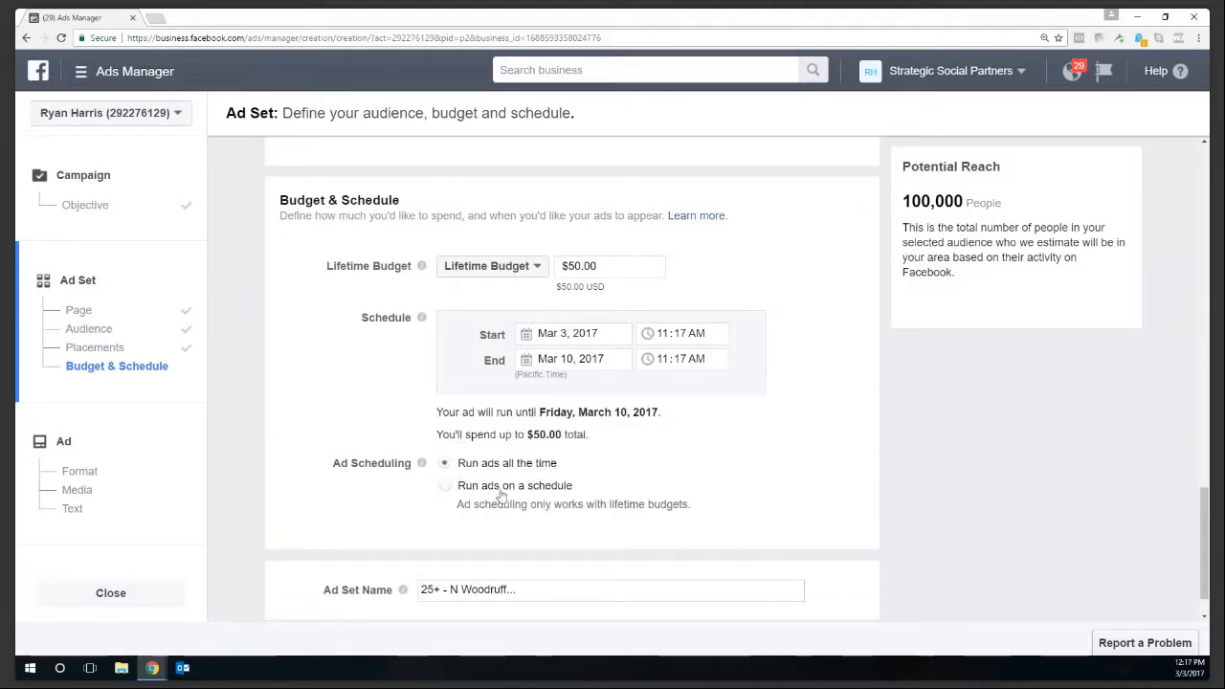
# - Run ads on a schedule covering 3pm through 9pm every day
pyautogui.click(445, 489)
pyautogui.scroll(-3, 446, 490)
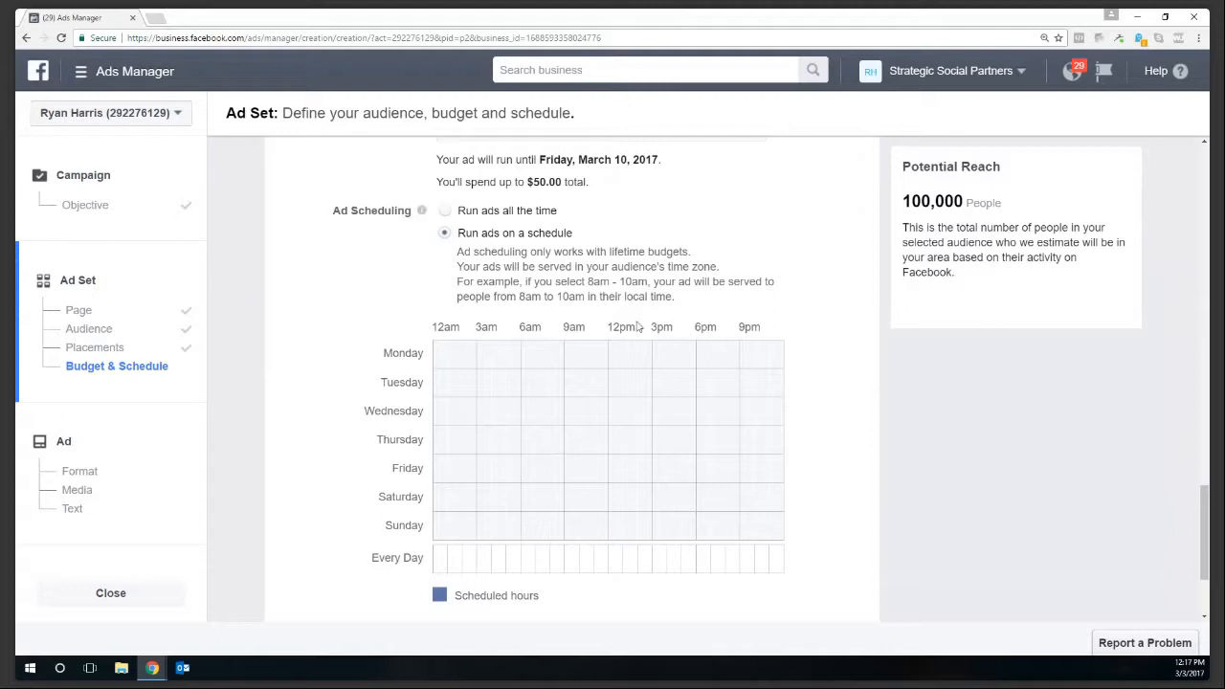
pyautogui.click(660, 352)
pyautogui.click(675, 353)
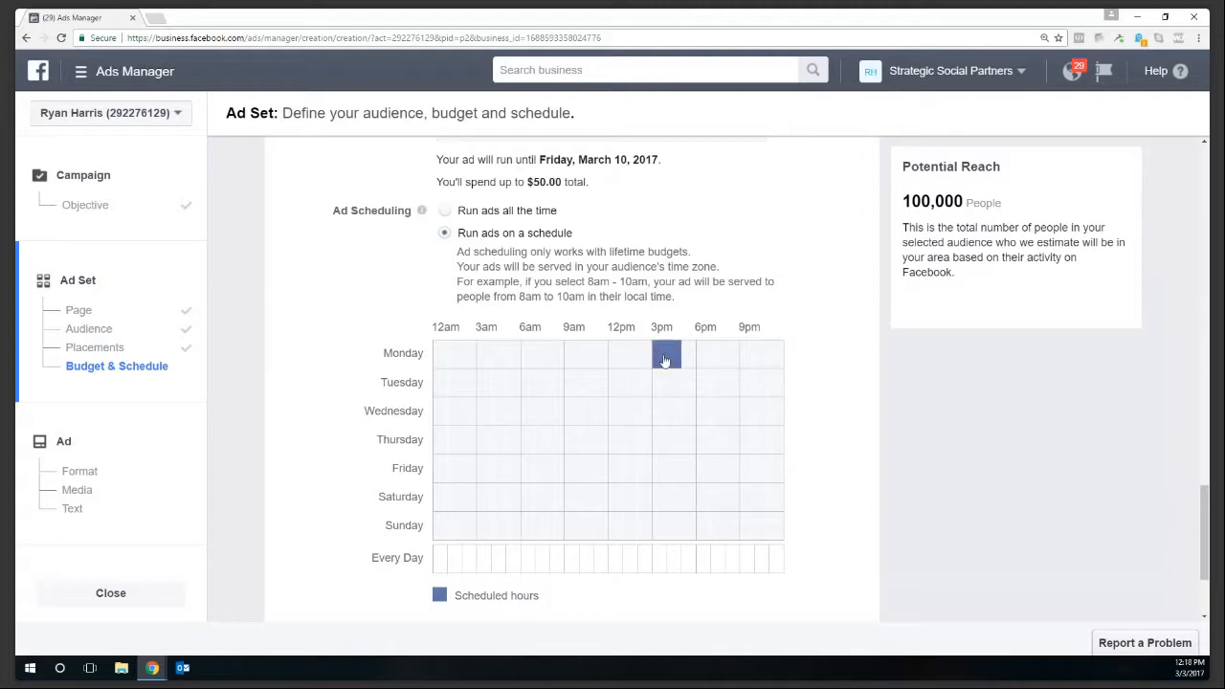
pyautogui.click(660, 567)
pyautogui.click(678, 568)
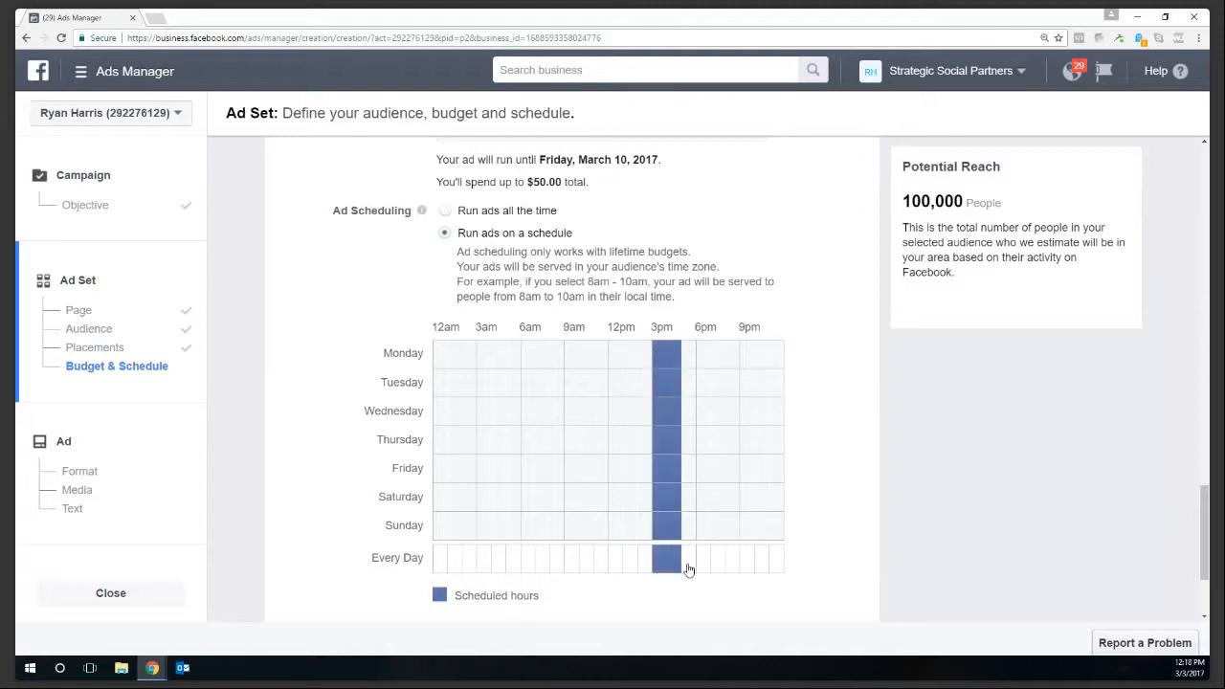
pyautogui.click(692, 568)
pyautogui.click(718, 568)
pyautogui.click(732, 569)
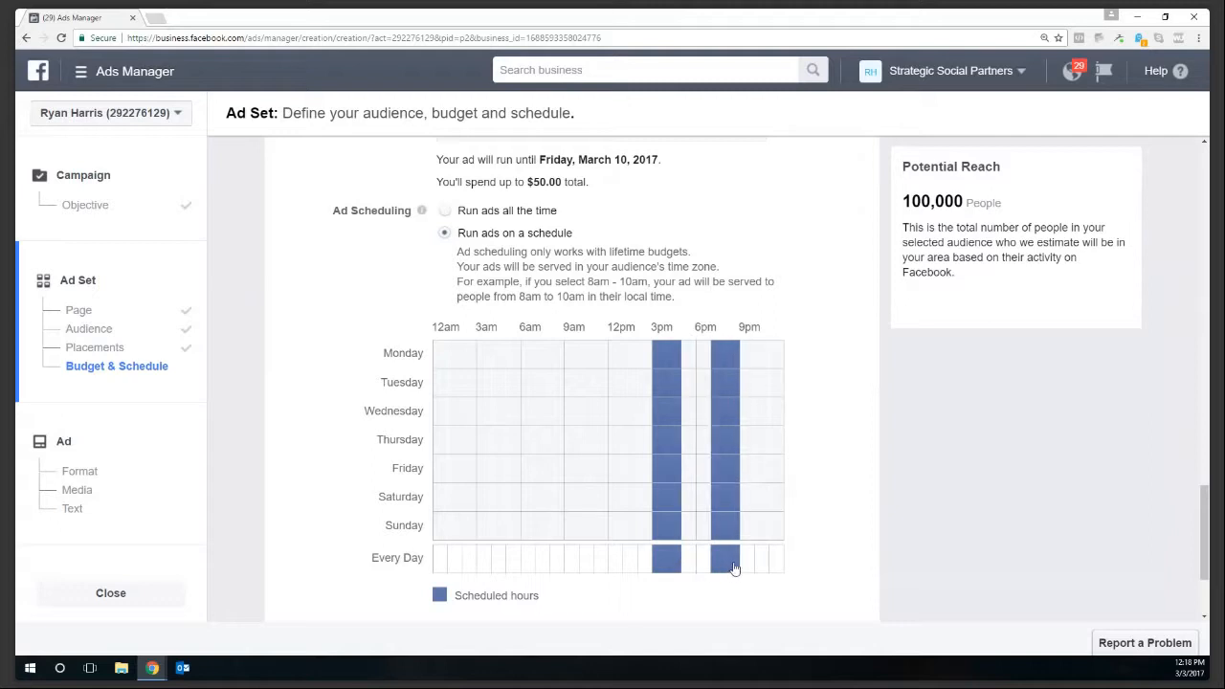
pyautogui.click(700, 569)
pyautogui.click(689, 568)
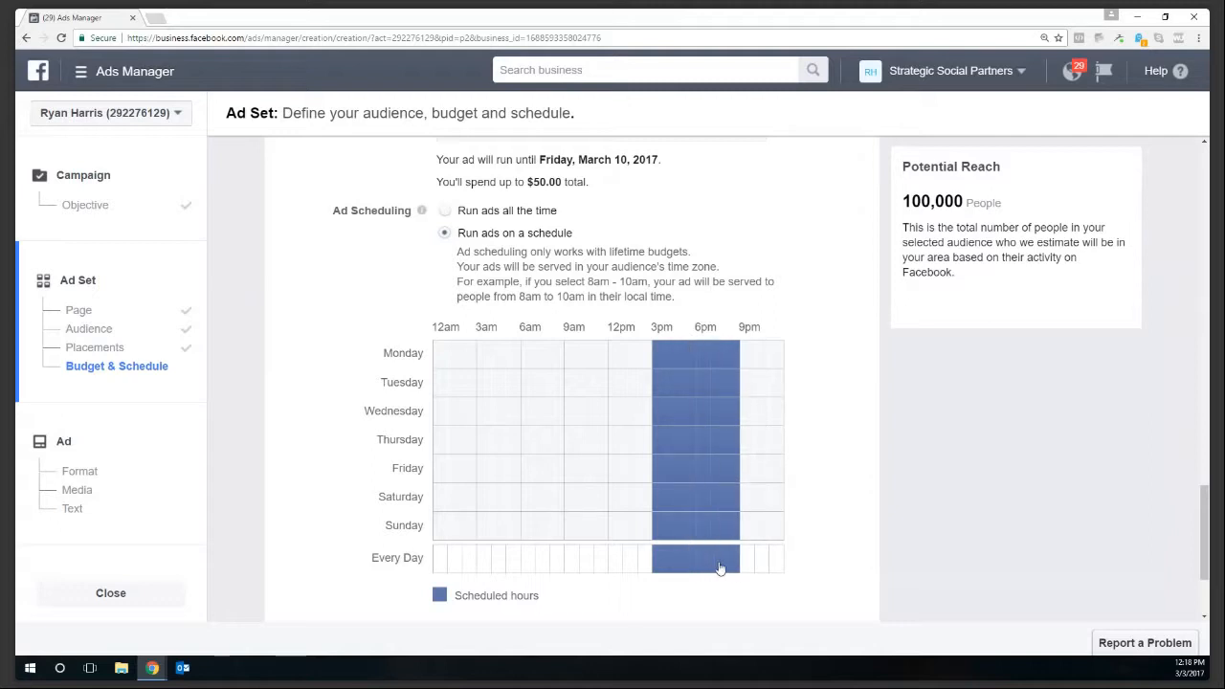
pyautogui.click(748, 567)
# - Clear Sunday's 3pm–9pm hours from the schedule
pyautogui.click(744, 528)
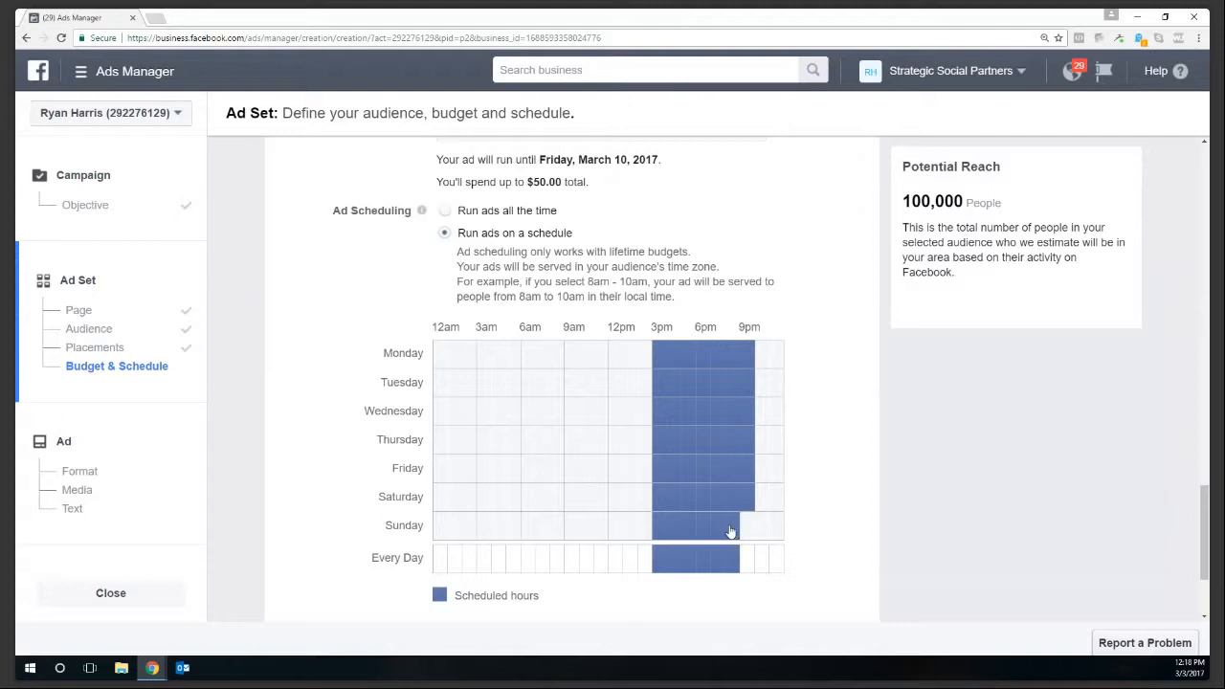
pyautogui.click(729, 528)
pyautogui.click(716, 529)
pyautogui.click(703, 529)
pyautogui.click(687, 532)
pyautogui.click(673, 532)
pyautogui.click(660, 532)
pyautogui.click(660, 532)
pyautogui.click(659, 533)
# - Clear Monday's and Tuesday's 3pm–9pm hours, leaving Wednesday–Saturday scheduled
pyautogui.click(660, 358)
pyautogui.click(655, 381)
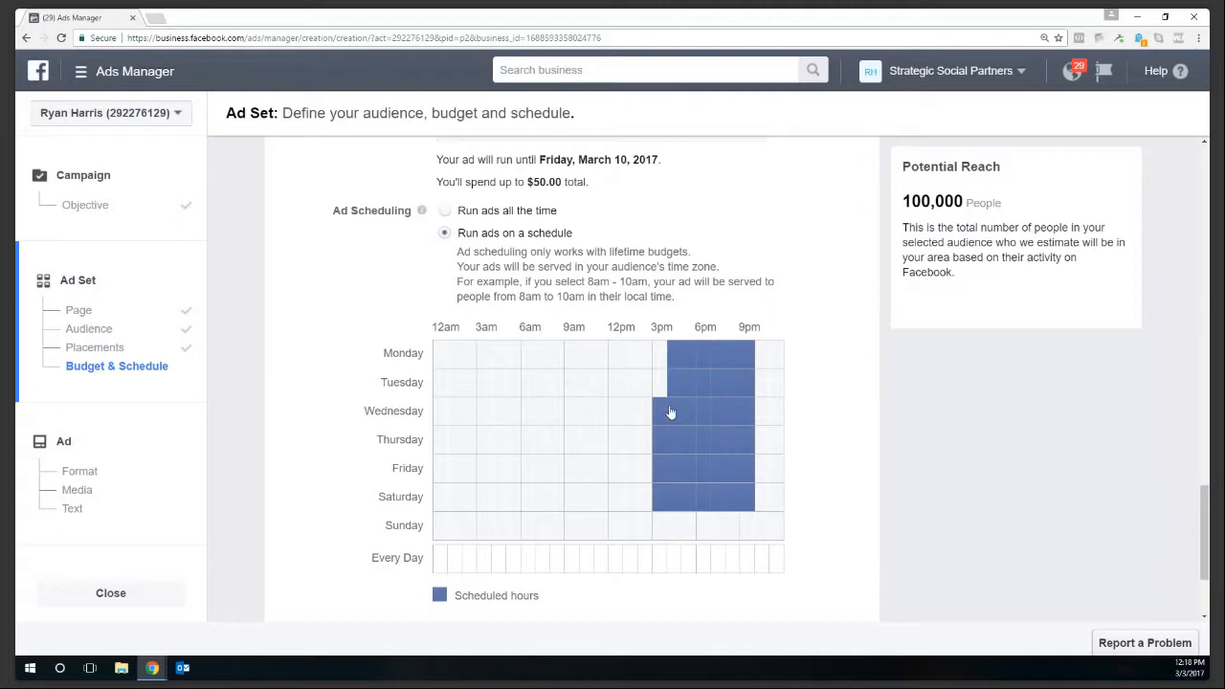
pyautogui.click(677, 391)
pyautogui.moveTo(693, 388); pyautogui.dragTo(710, 388)
pyautogui.click(731, 388)
pyautogui.click(751, 388)
pyautogui.click(720, 388)
pyautogui.click(749, 363)
pyautogui.click(734, 363)
pyautogui.click(719, 364)
pyautogui.click(696, 364)
pyautogui.click(689, 364)
pyautogui.click(674, 364)
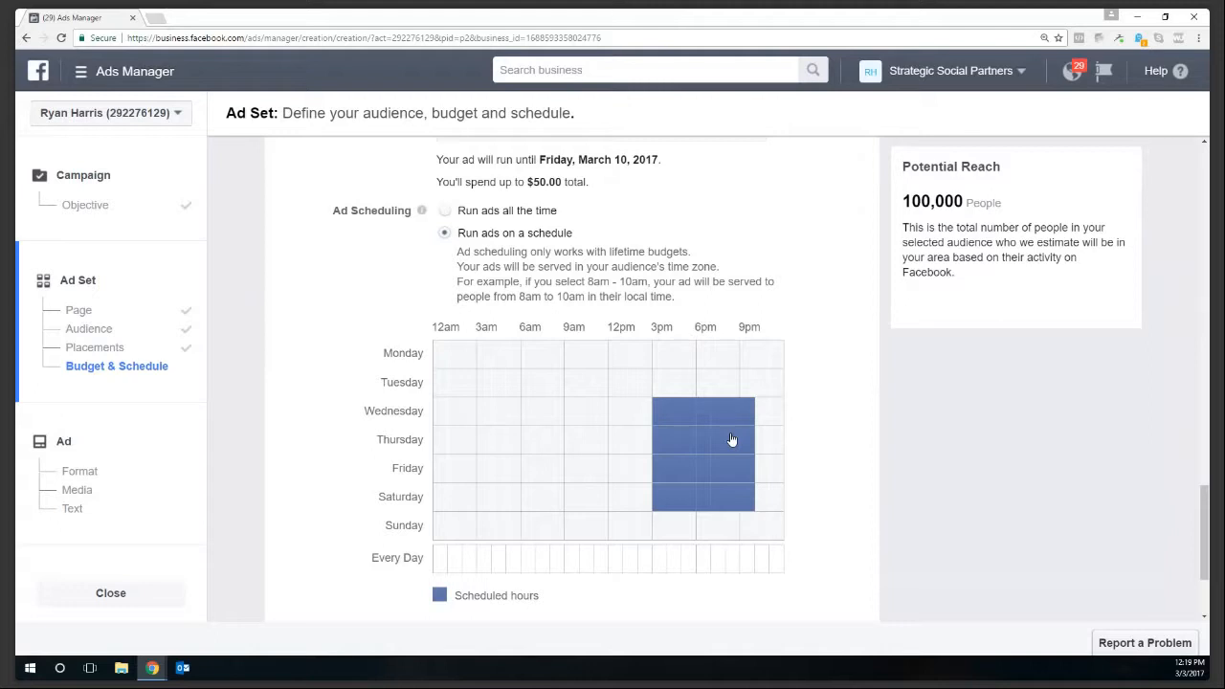
# - Replace the ad set's name with 'Facebook'
pyautogui.scroll(-3, 433, 497)
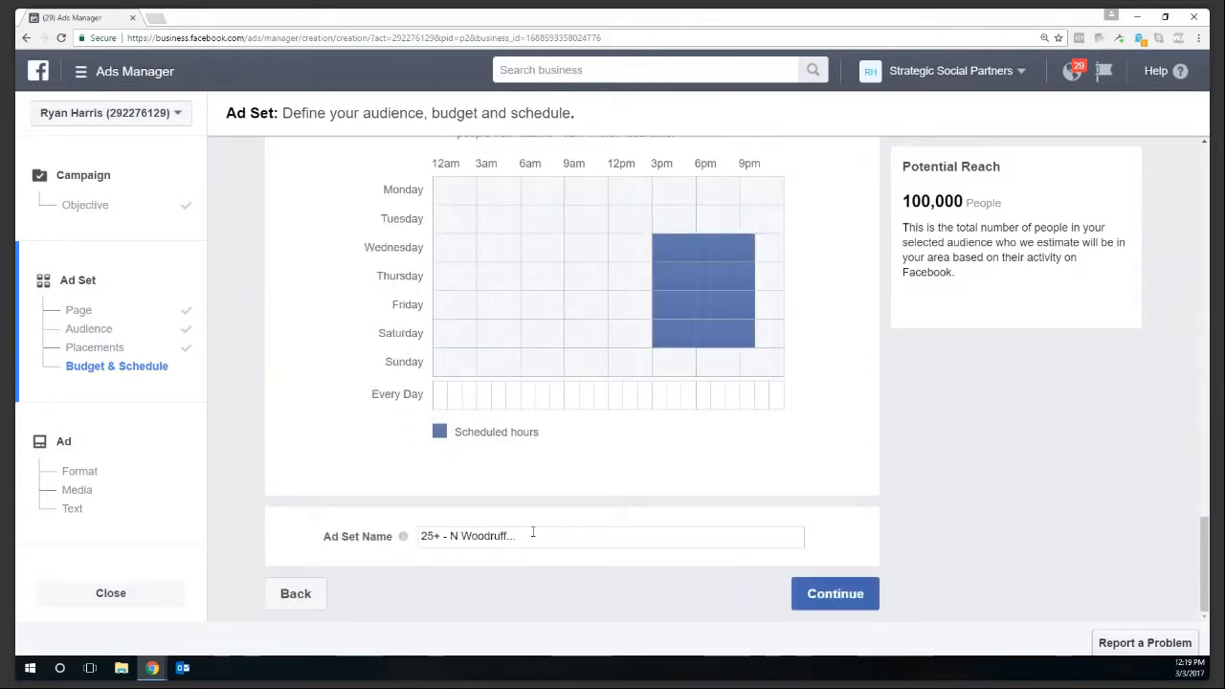
pyautogui.tripleClick(528, 536)
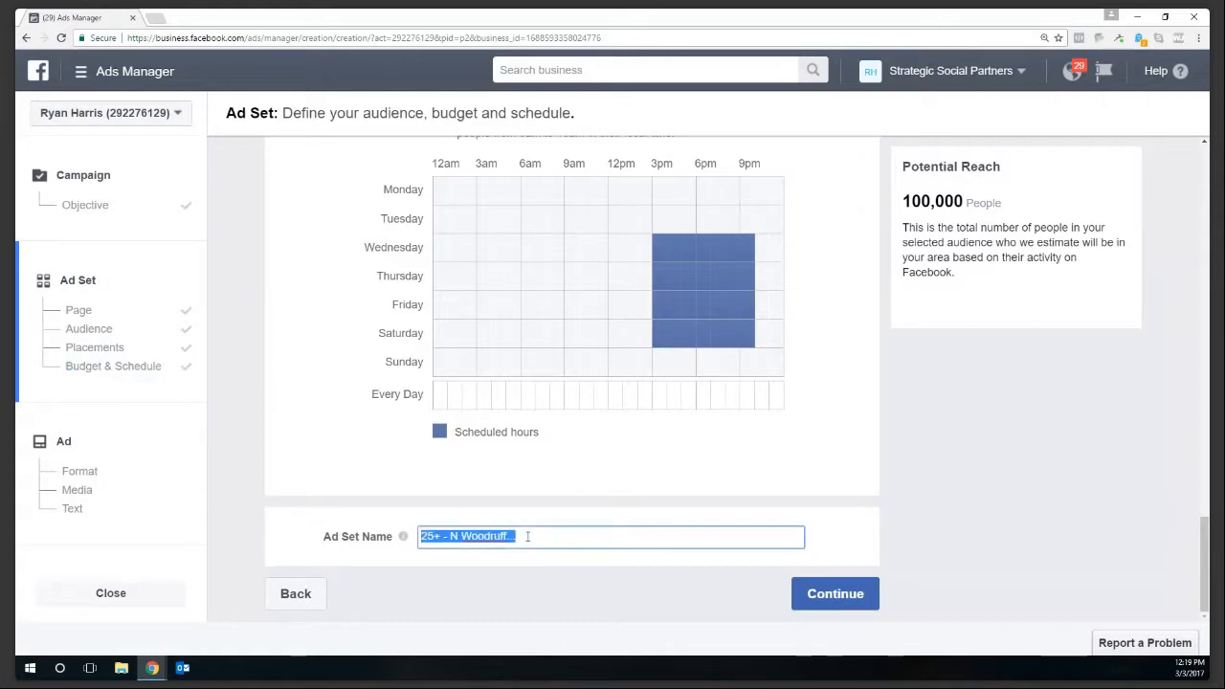
pyautogui.write('Facebook')
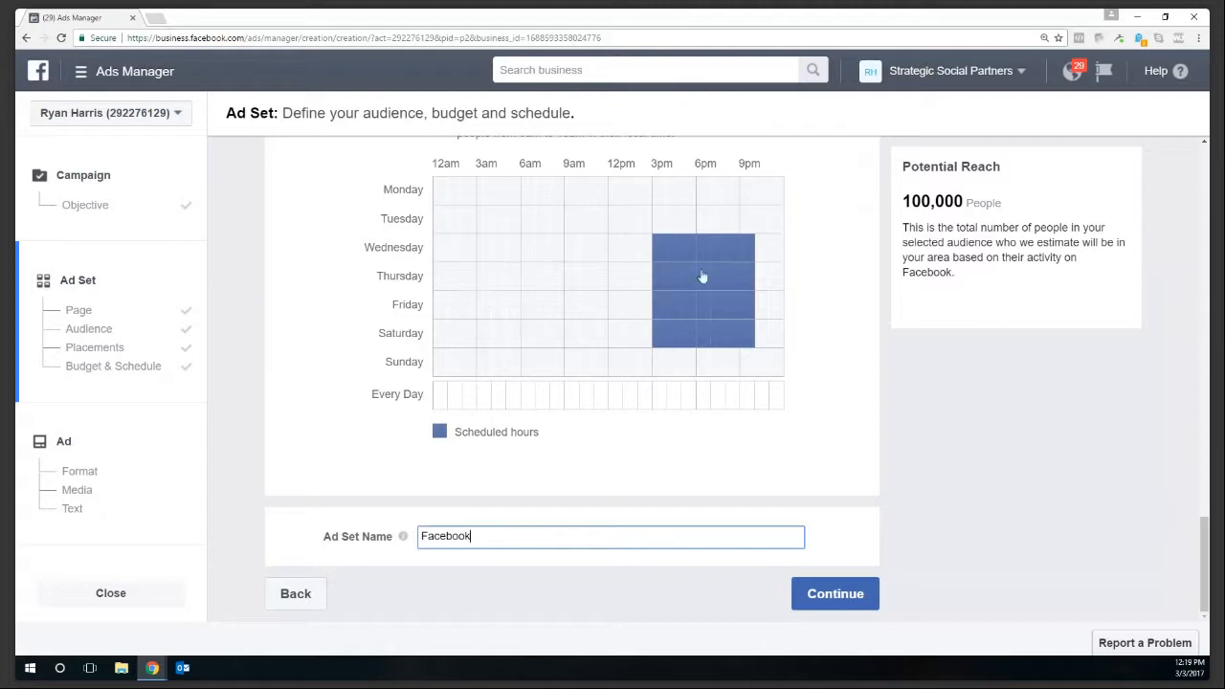
# - Extend Wednesday's schedule through the 11pm hour and schedule Saturday from 7am onward
pyautogui.moveTo(764, 258); pyautogui.dragTo(776, 255)
pyautogui.click(446, 343)
pyautogui.click(453, 343)
pyautogui.click(468, 342)
pyautogui.click(442, 342)
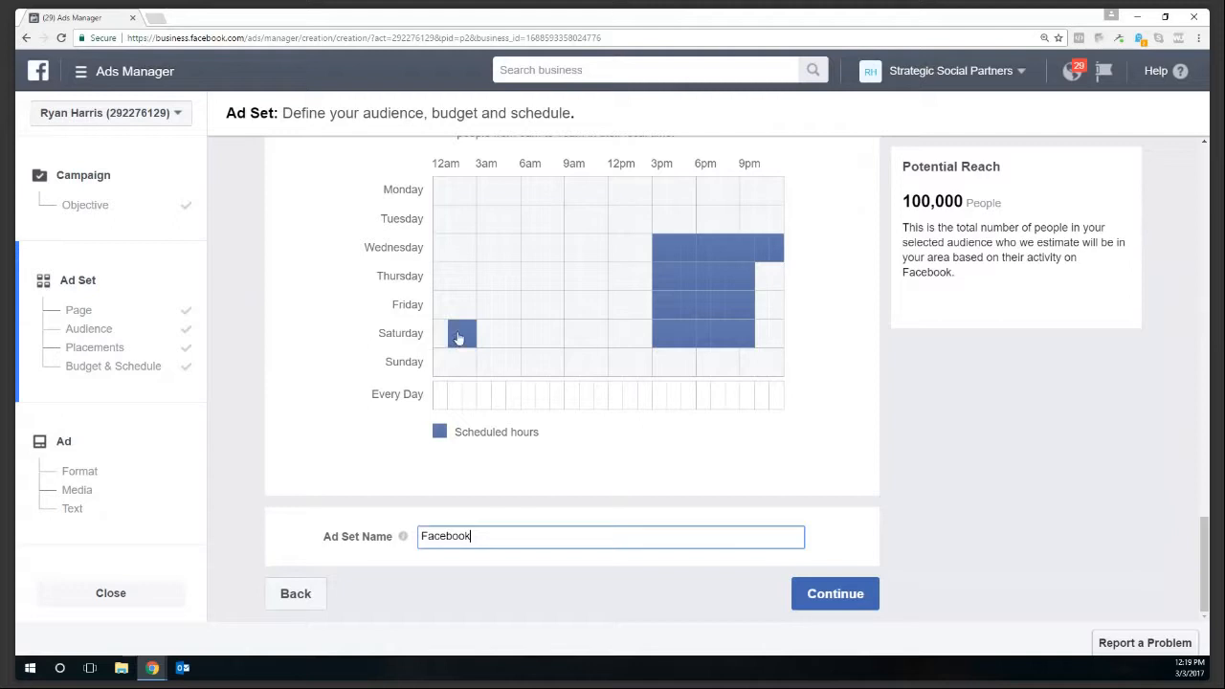
pyautogui.moveTo(455, 336); pyautogui.dragTo(467, 335)
pyautogui.click(545, 338)
pyautogui.moveTo(559, 340); pyautogui.dragTo(648, 338)
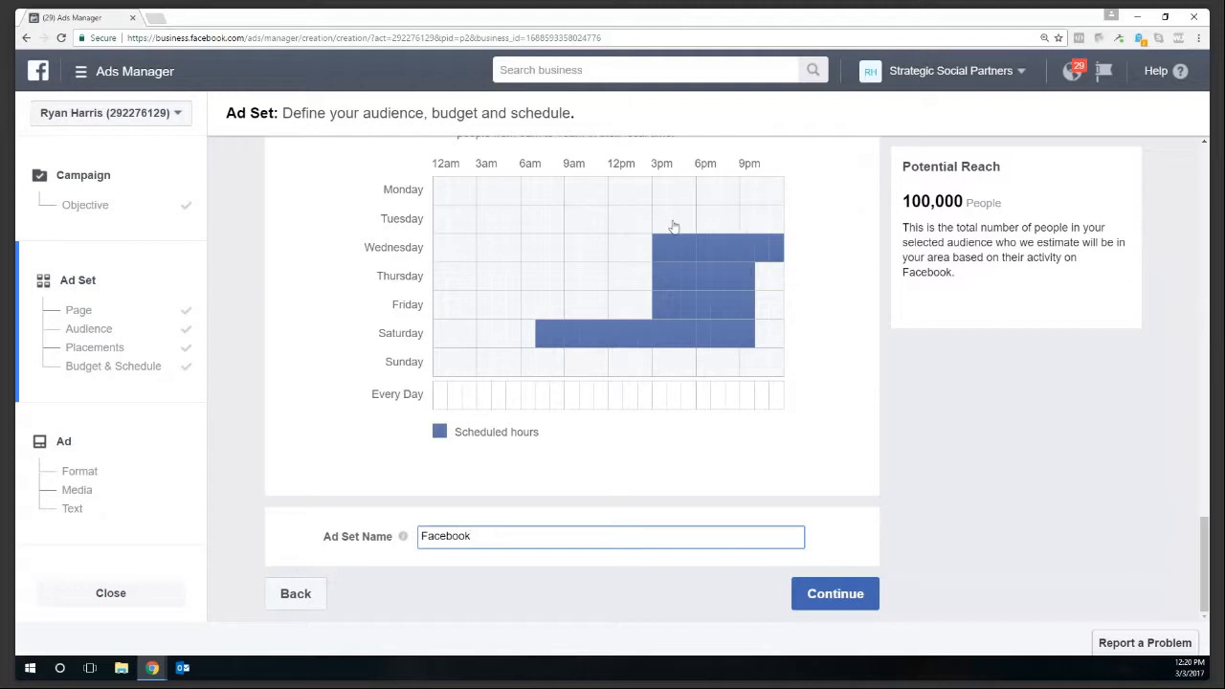
# - Finish the ad set and continue to the Ad step
pyautogui.scroll(1, 437, 320)
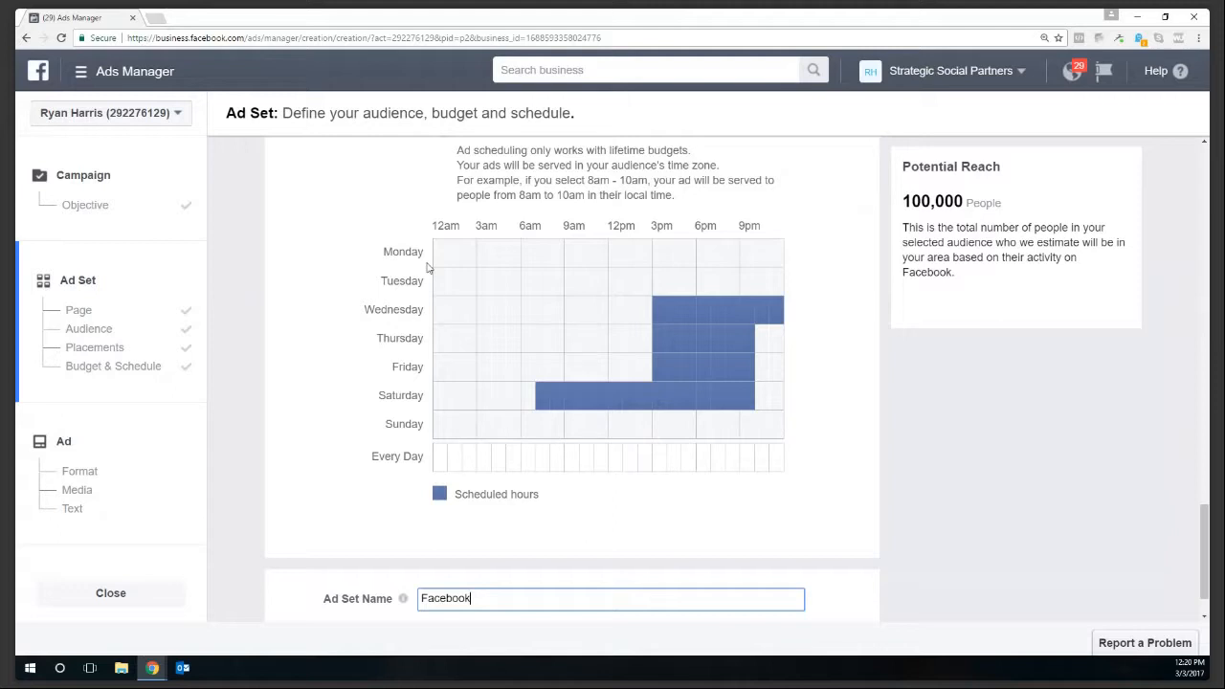
pyautogui.scroll(-1, 317, 419)
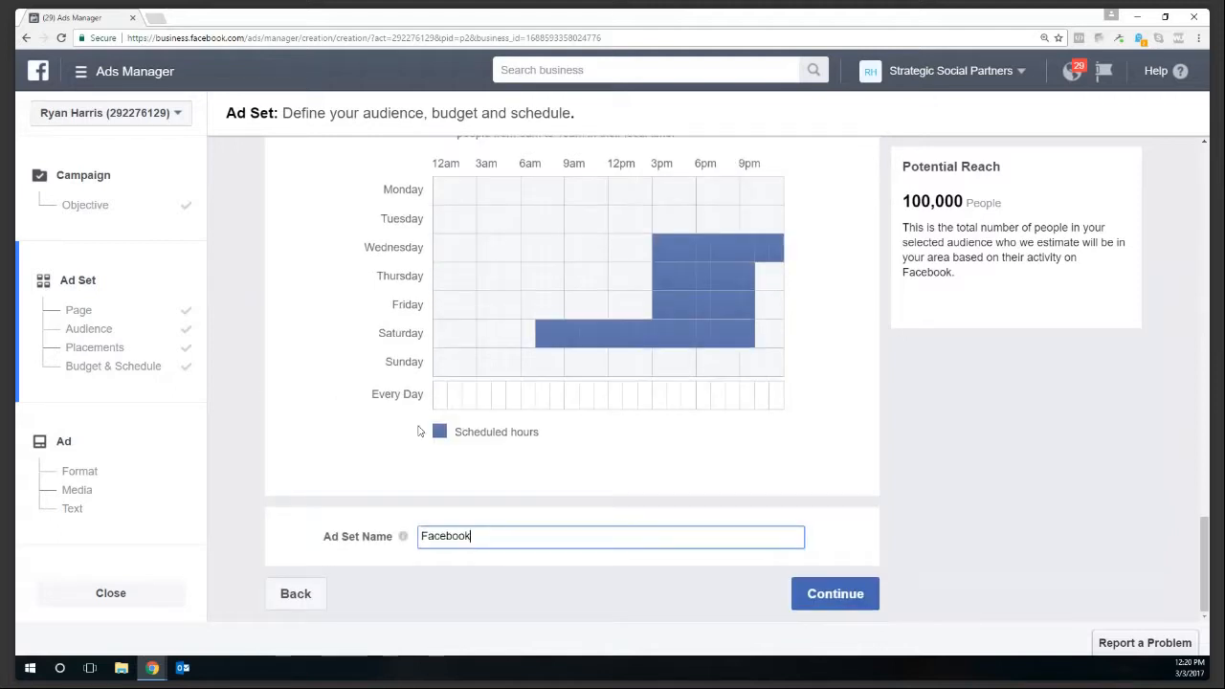
pyautogui.click(837, 610)
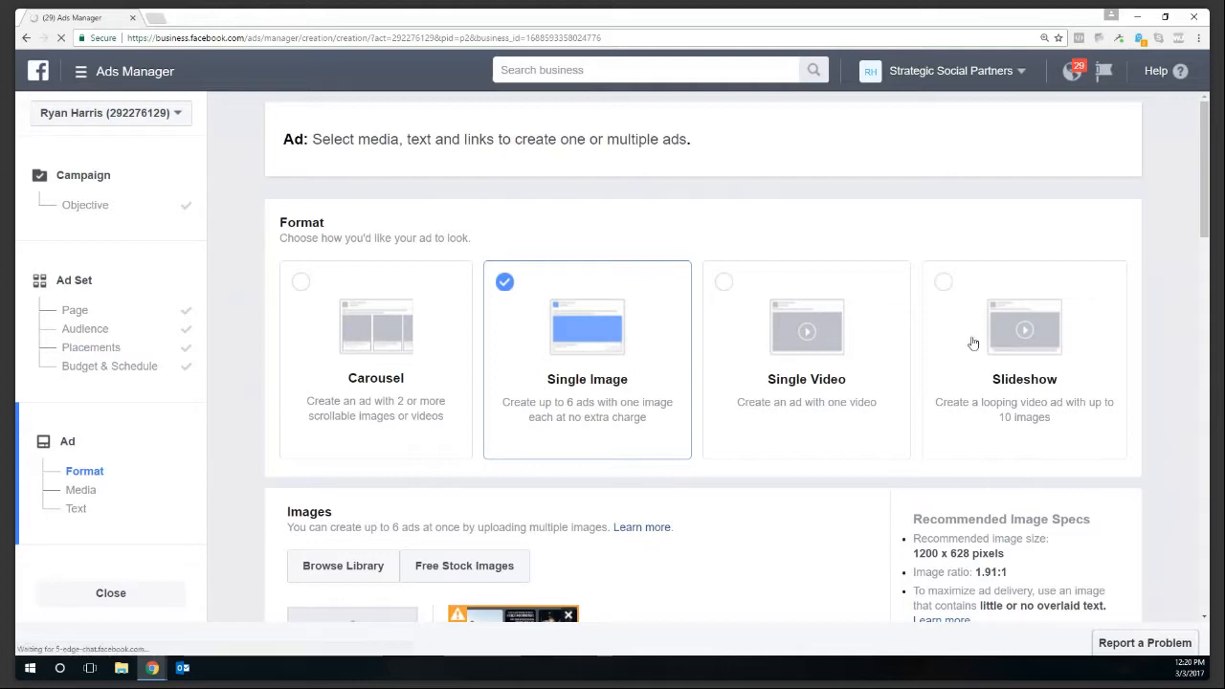
# - Switch the ad format from Single Image to Slideshow and start a new slideshow
pyautogui.click(842, 308)
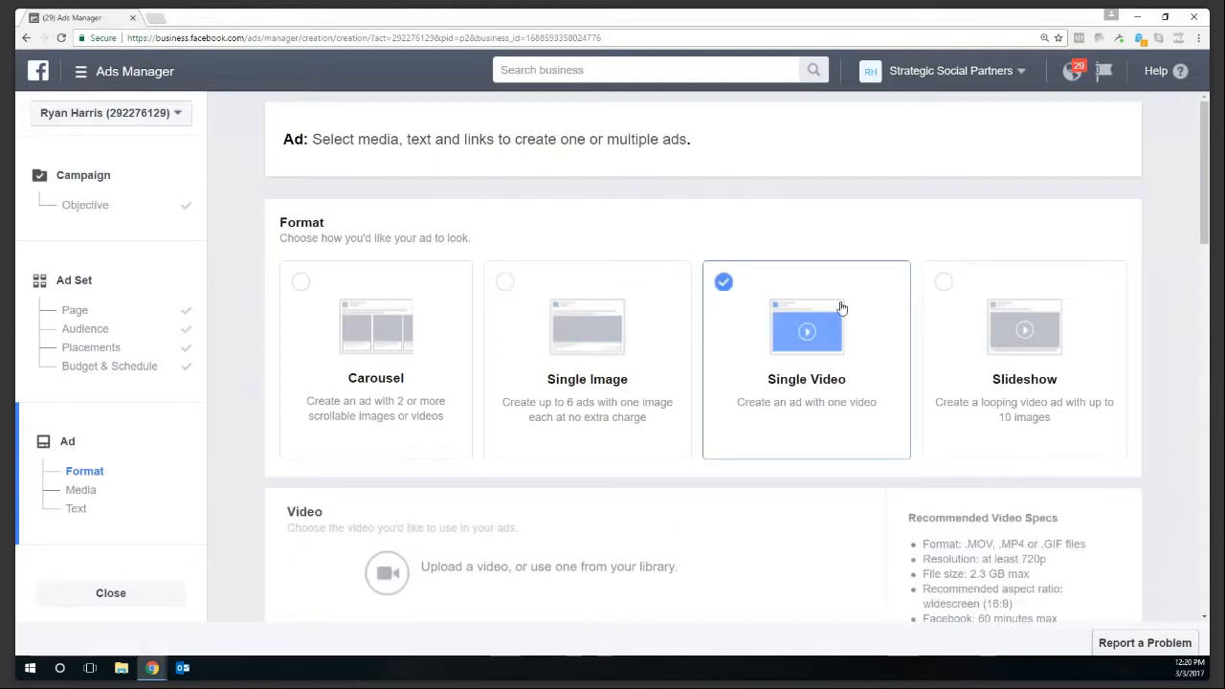
pyautogui.click(967, 339)
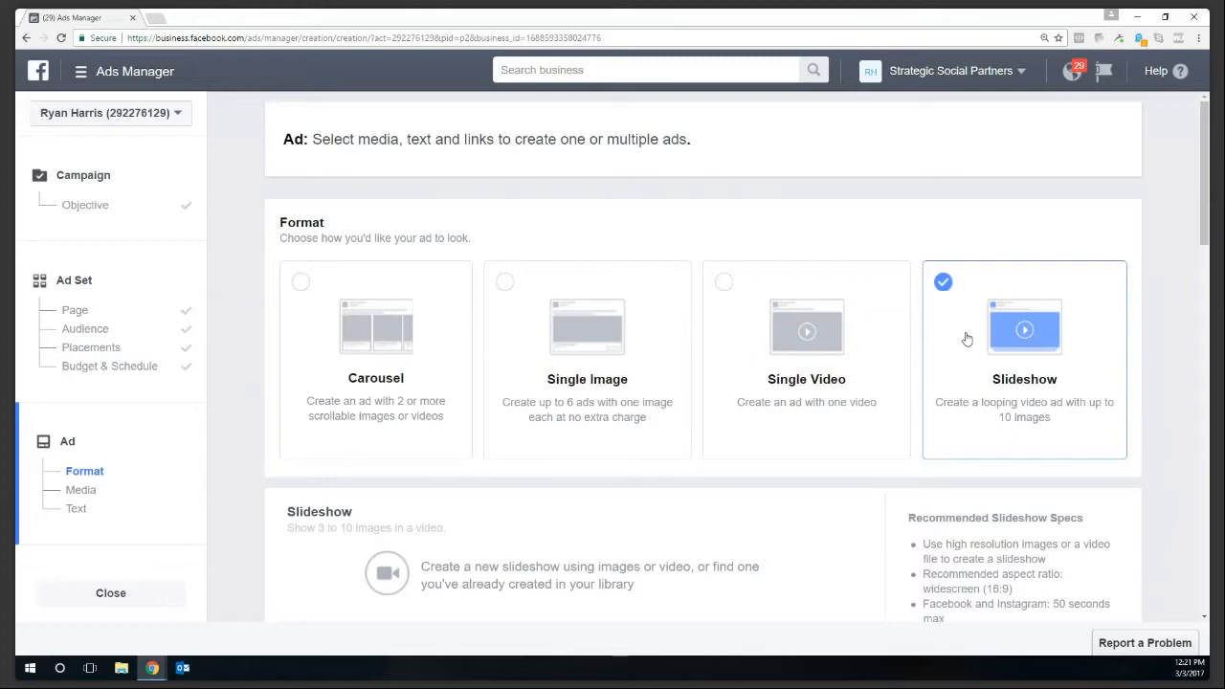
pyautogui.scroll(-3, 596, 492)
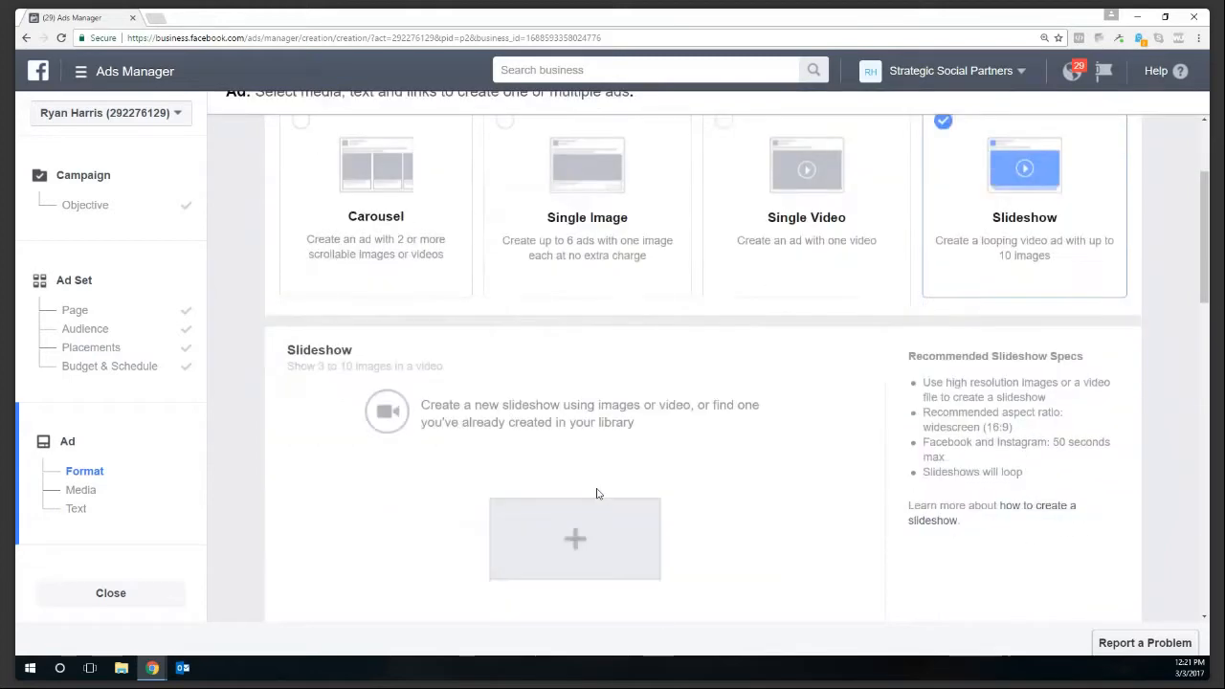
pyautogui.click(570, 438)
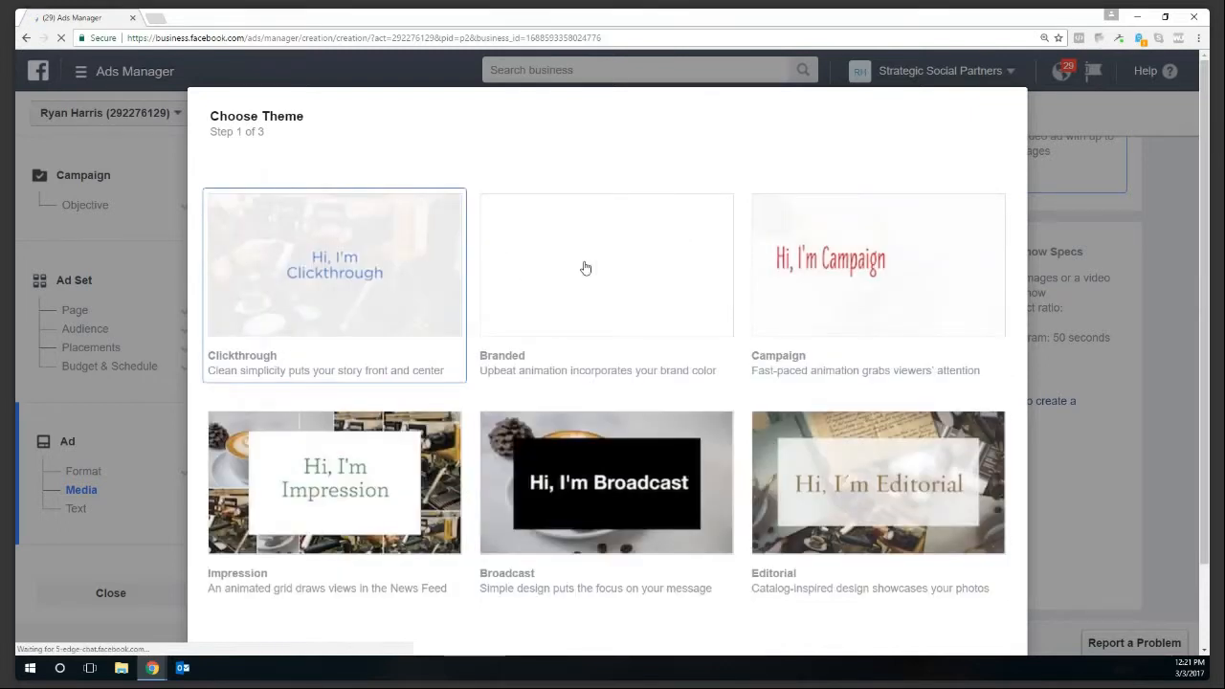
# - Choose the Impression theme for the slideshow and accept it
pyautogui.scroll(-1, 326, 476)
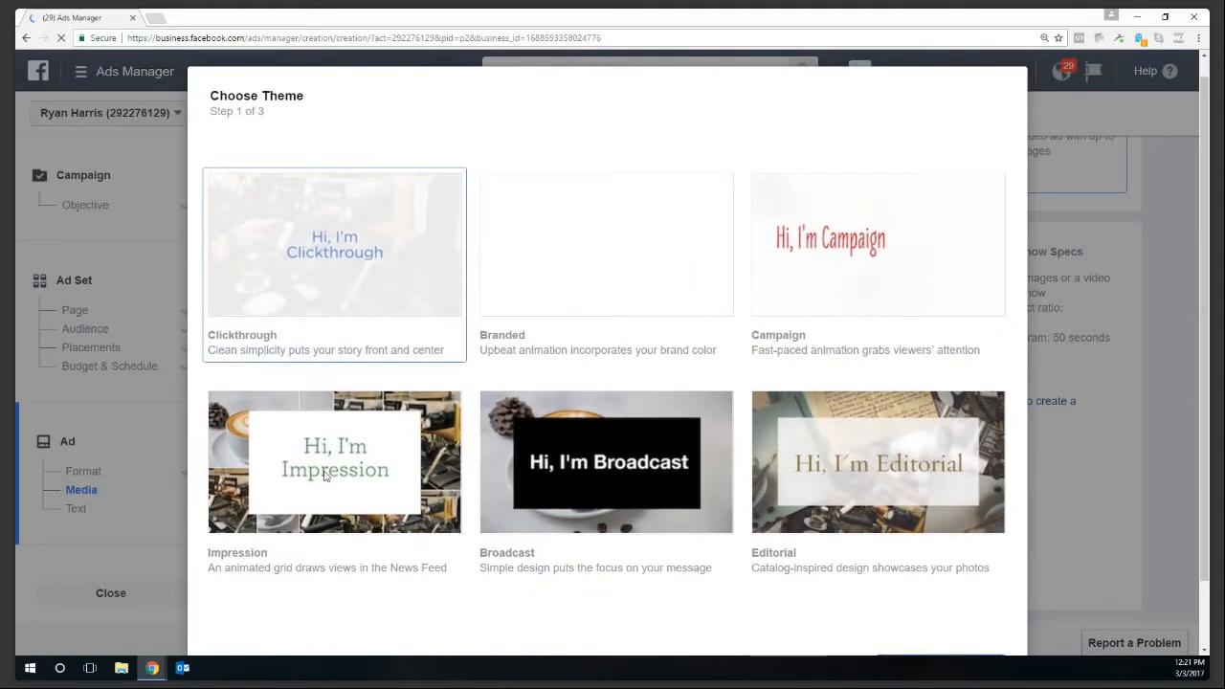
pyautogui.click(326, 475)
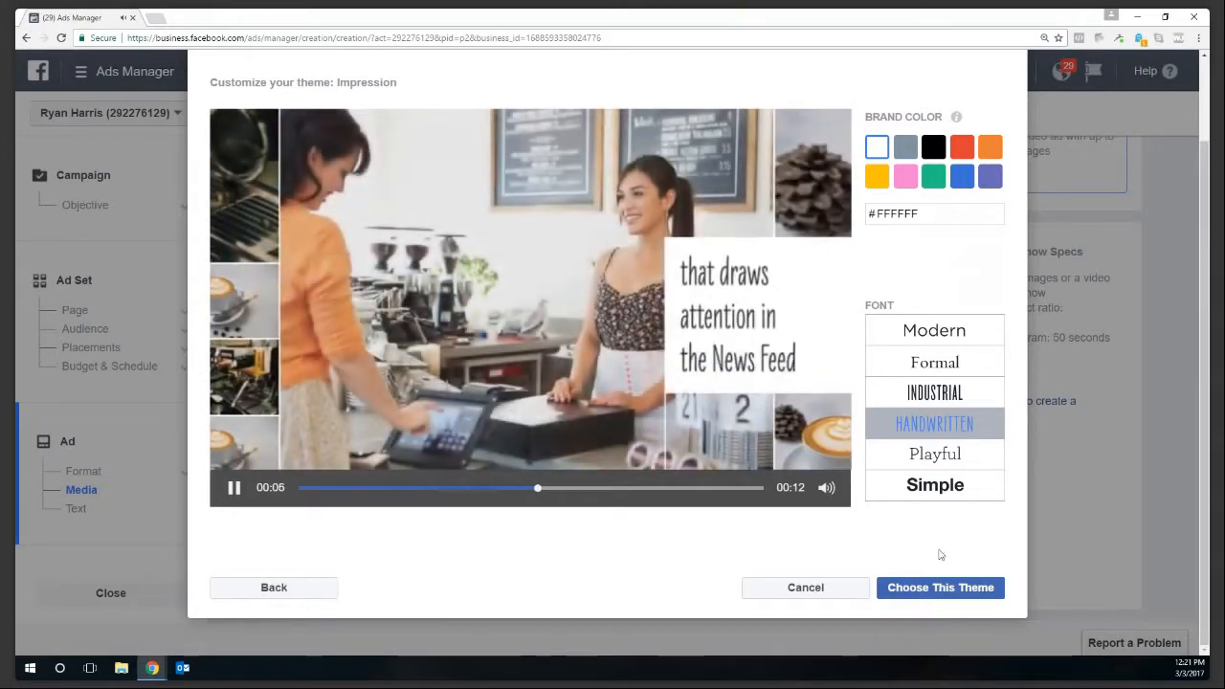
pyautogui.click(939, 589)
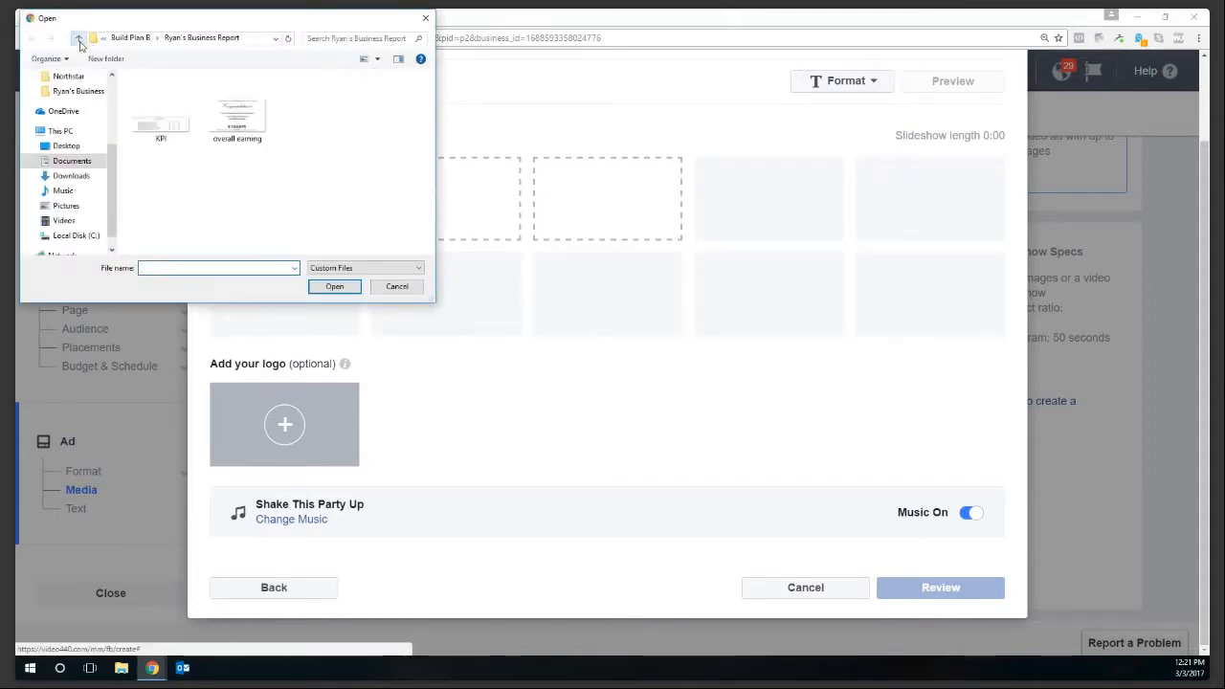
# - Upload the Build Plan B photos into the slideshow and preview its music track
pyautogui.click(79, 39)
pyautogui.click(235, 113)
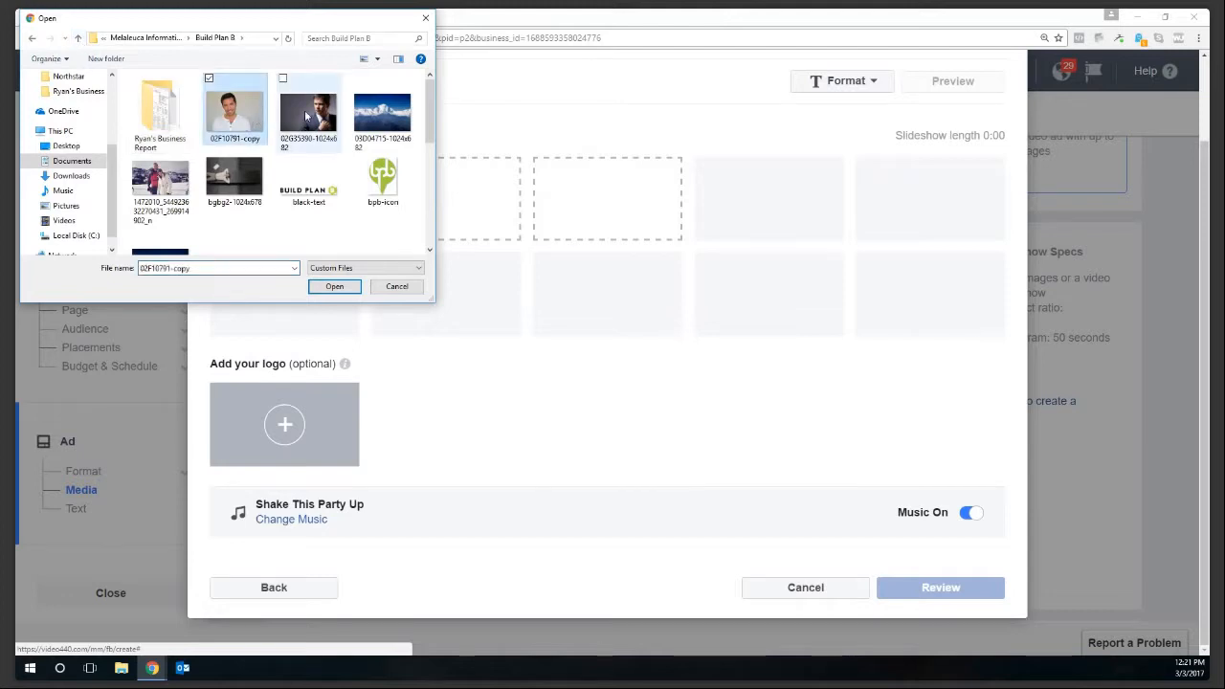
pyautogui.keyDown('ctrl'); pyautogui.click(307, 116); pyautogui.keyUp('ctrl')
pyautogui.keyDown('ctrl'); pyautogui.click(383, 113); pyautogui.keyUp('ctrl')
pyautogui.keyDown('ctrl'); pyautogui.click(174, 185); pyautogui.keyUp('ctrl')
pyautogui.click(337, 288)
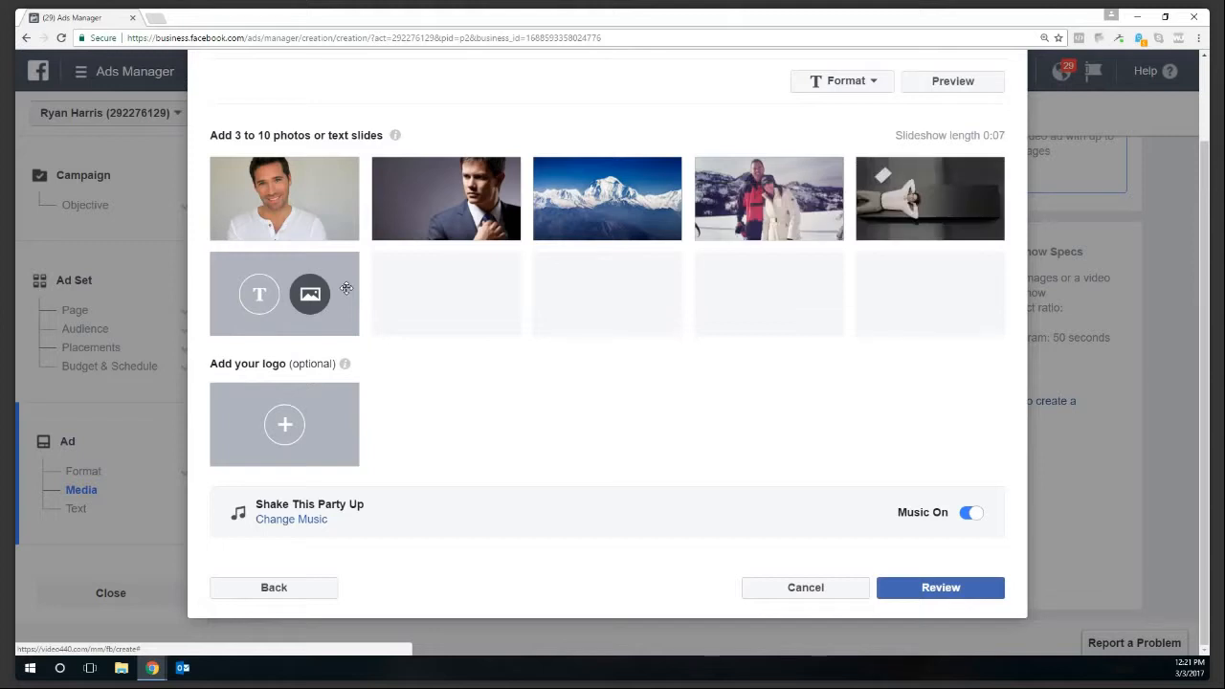
pyautogui.click(238, 514)
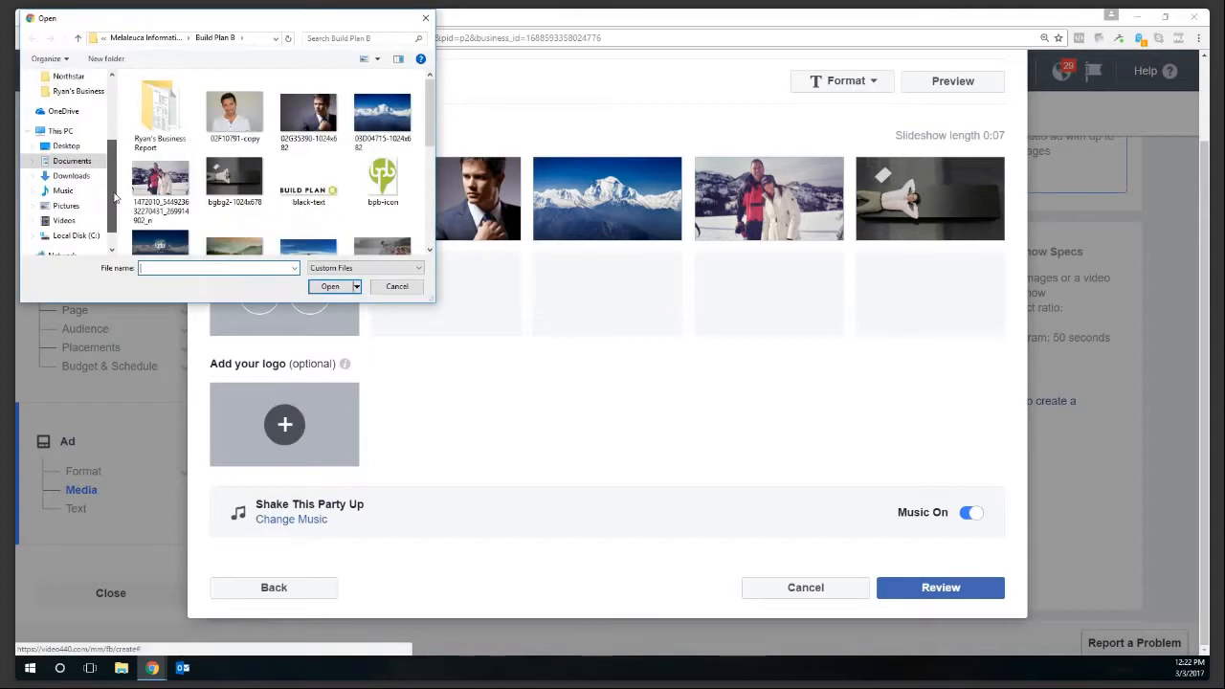
# - Browse Documents > Professional Folders to the Strategic Social Partners Important Docs folder
pyautogui.click(72, 161)
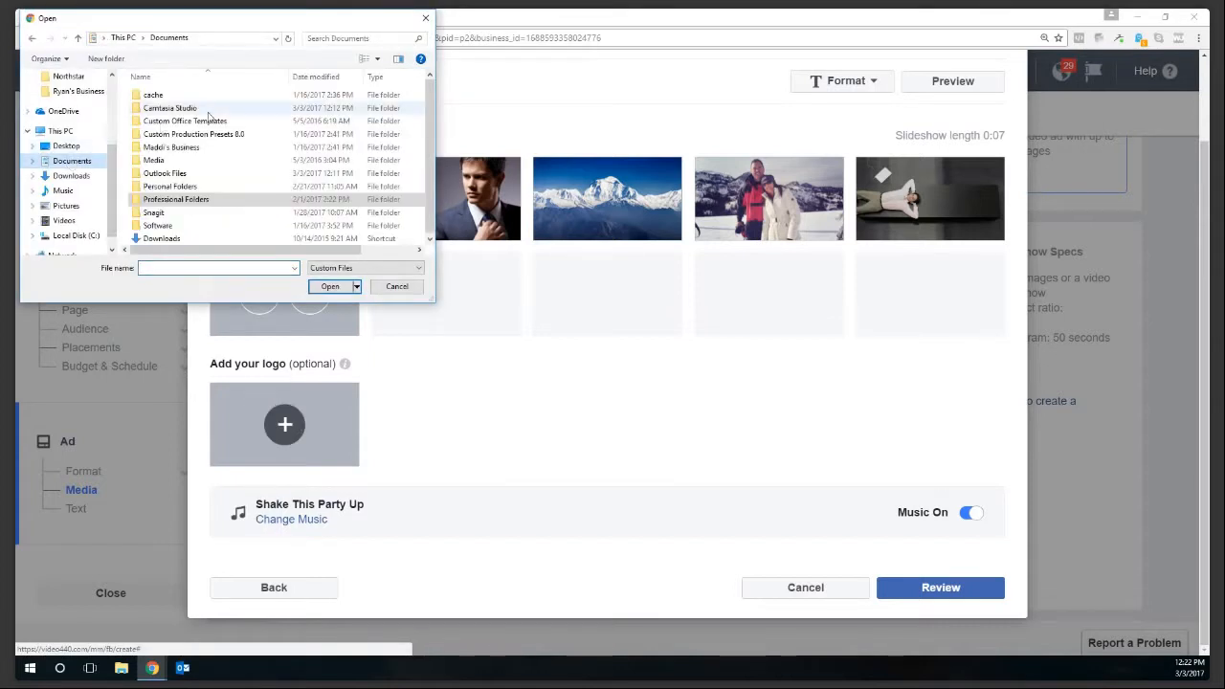
pyautogui.doubleClick(182, 199)
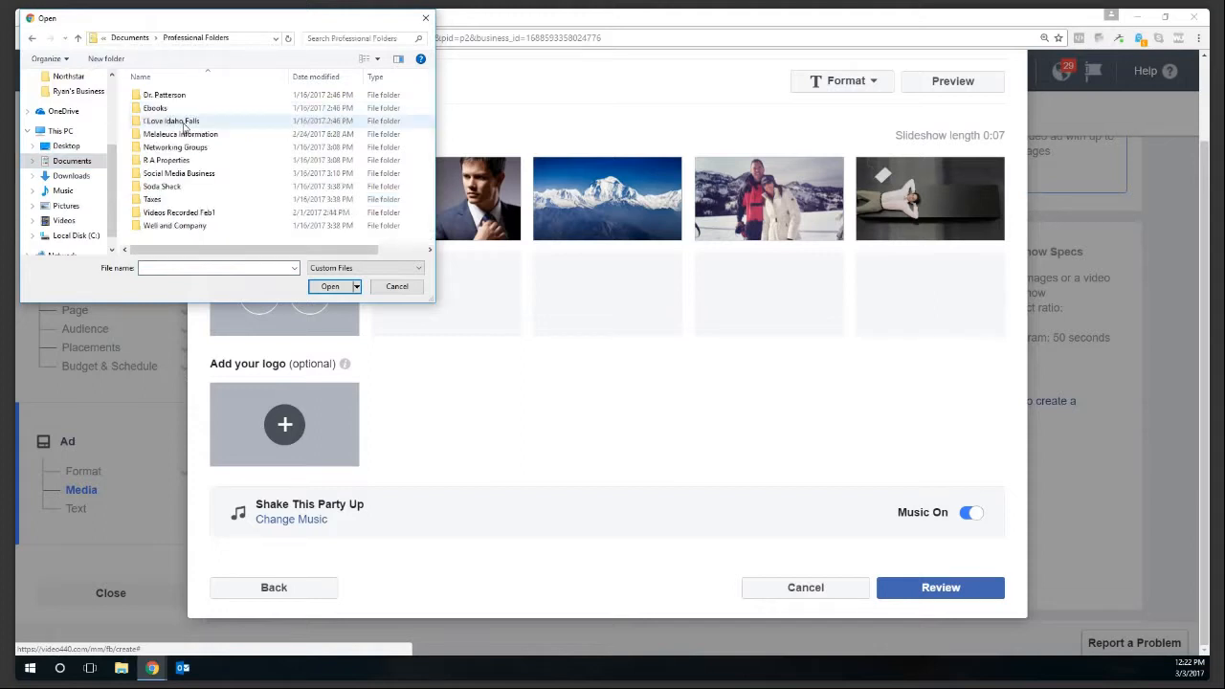
pyautogui.doubleClick(180, 174)
pyautogui.doubleClick(189, 110)
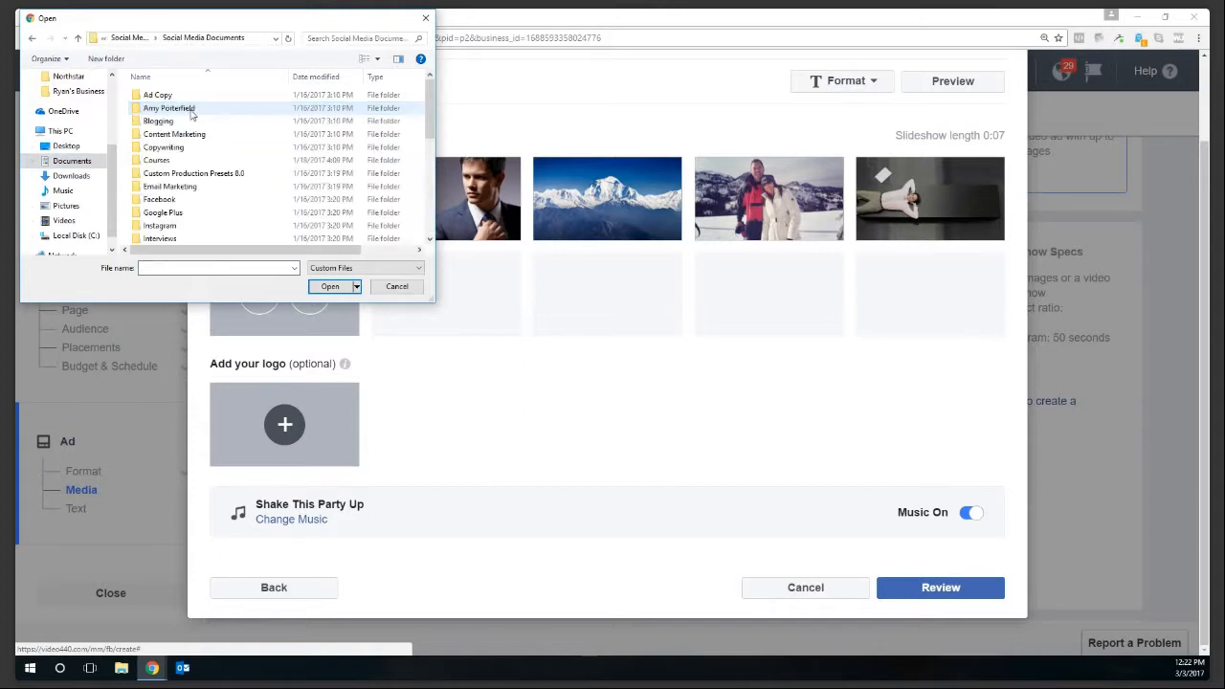
pyautogui.scroll(-3, 181, 174)
pyautogui.scroll(-3, 181, 173)
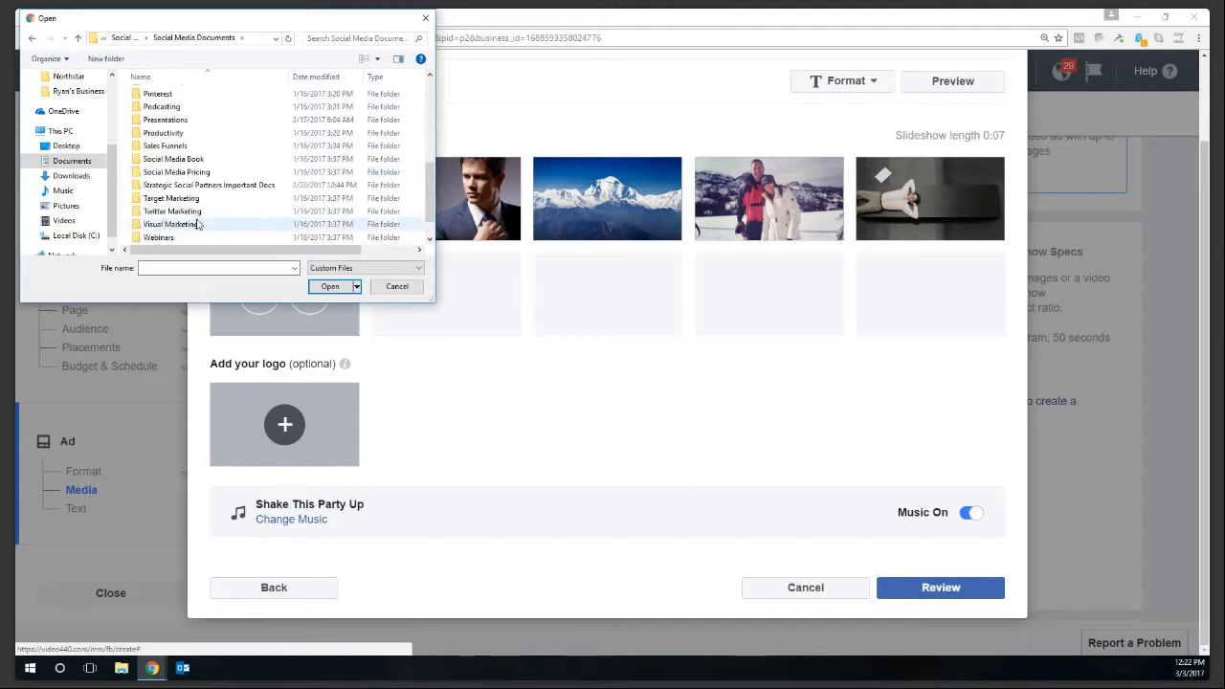
pyautogui.doubleClick(205, 185)
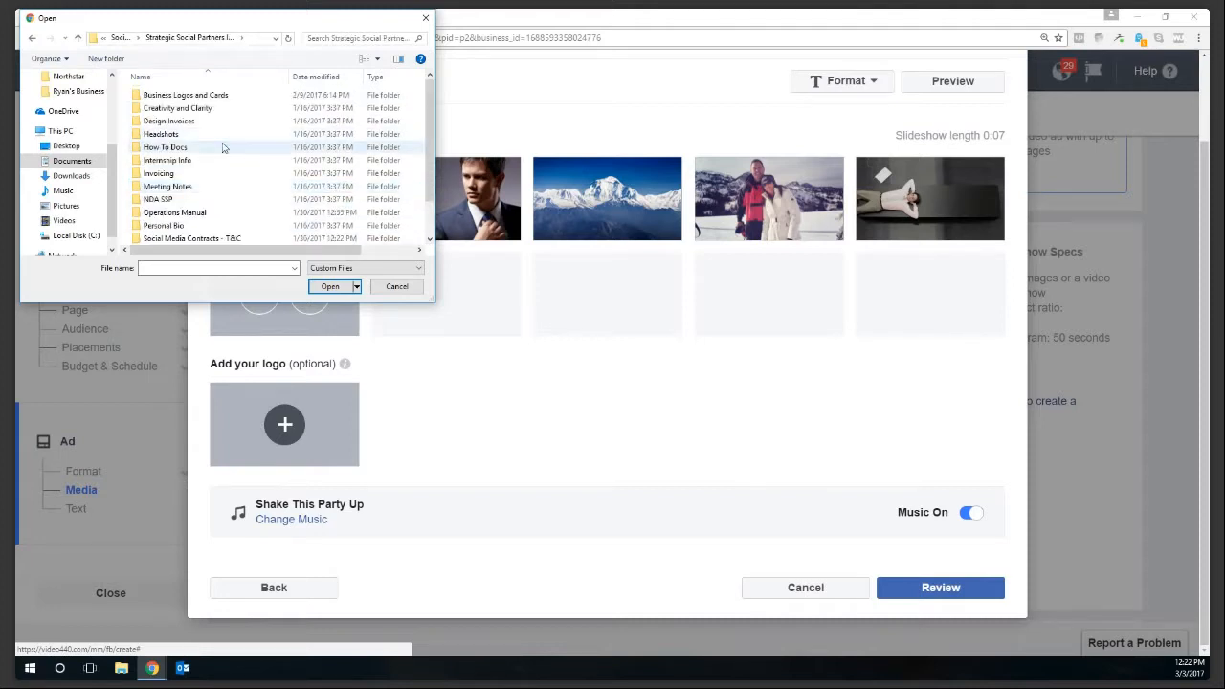
# - Add Logo-1 cropped from Business Logos and Cards as the logo and generate the preview
pyautogui.scroll(-1, 206, 191)
pyautogui.scroll(1, 206, 216)
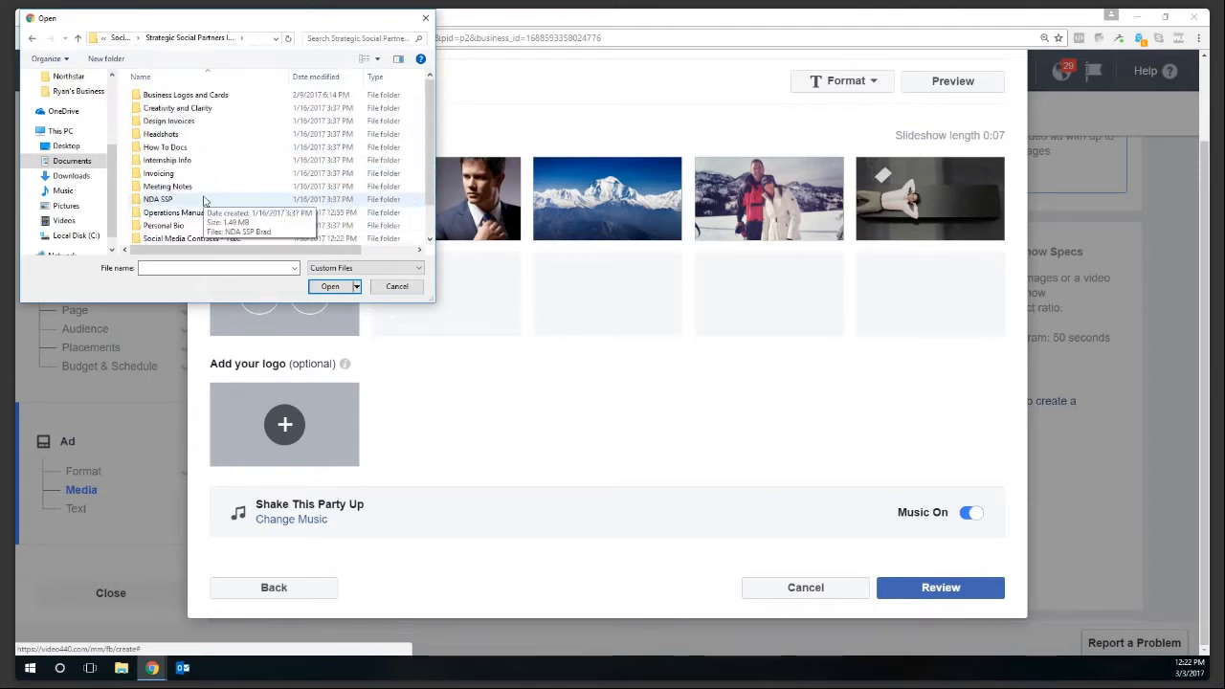
pyautogui.doubleClick(196, 100)
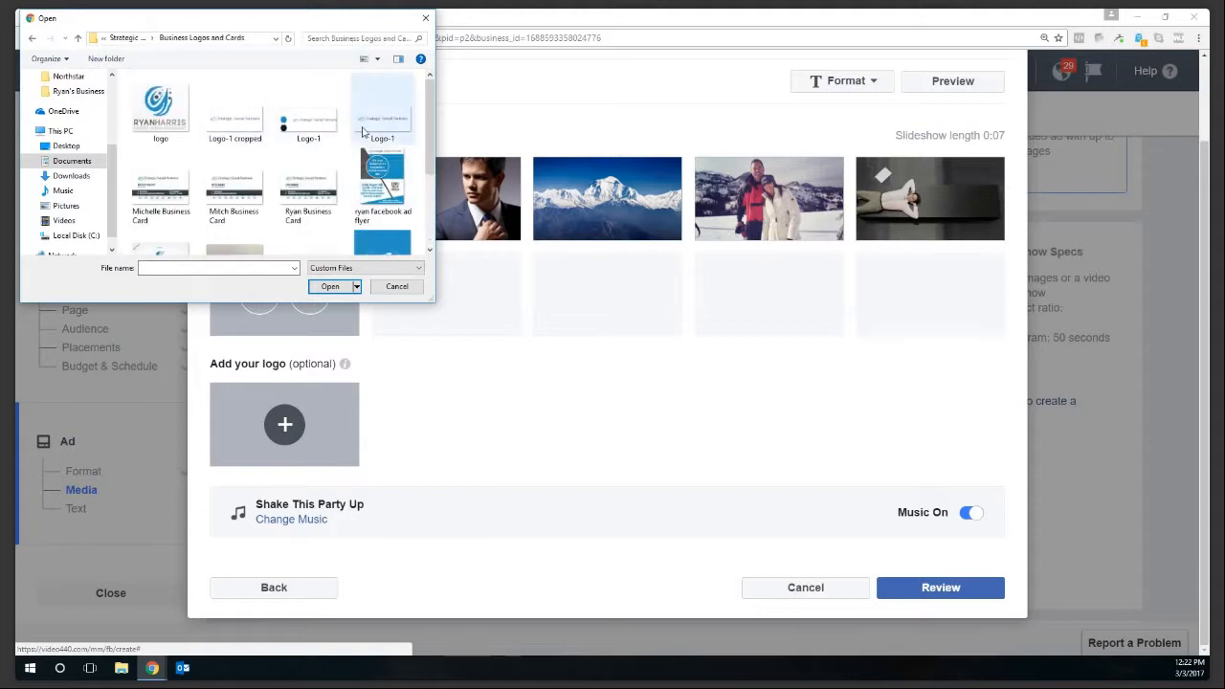
pyautogui.click(244, 119)
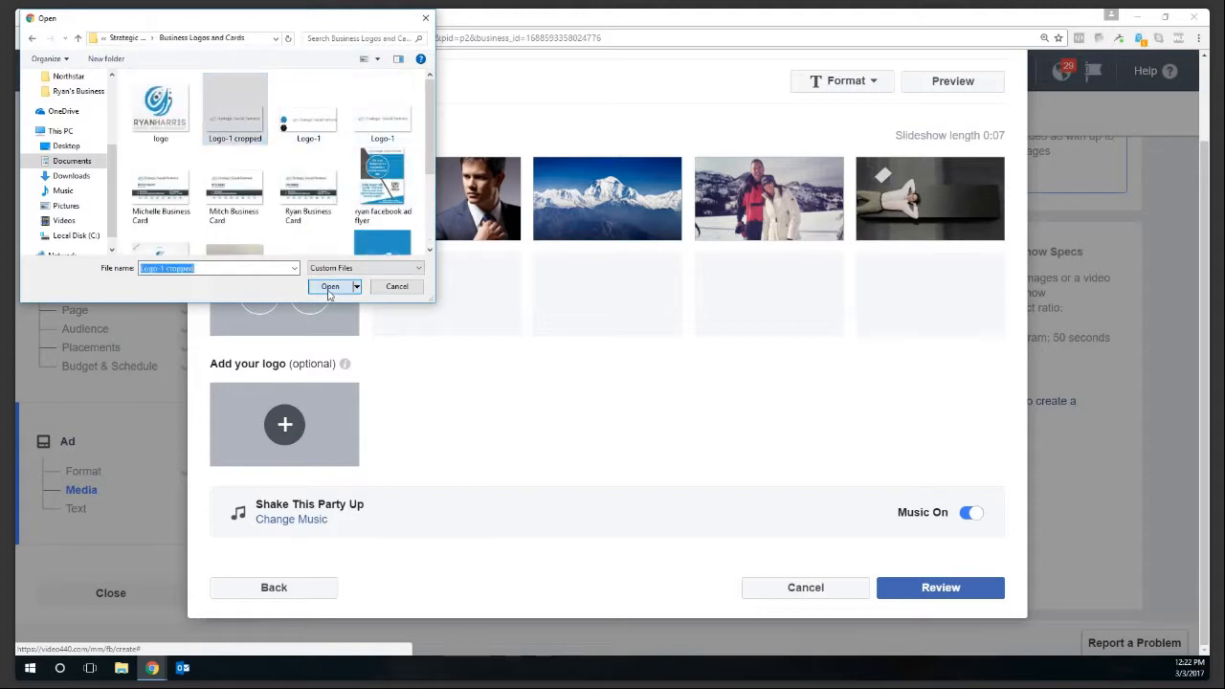
pyautogui.click(329, 287)
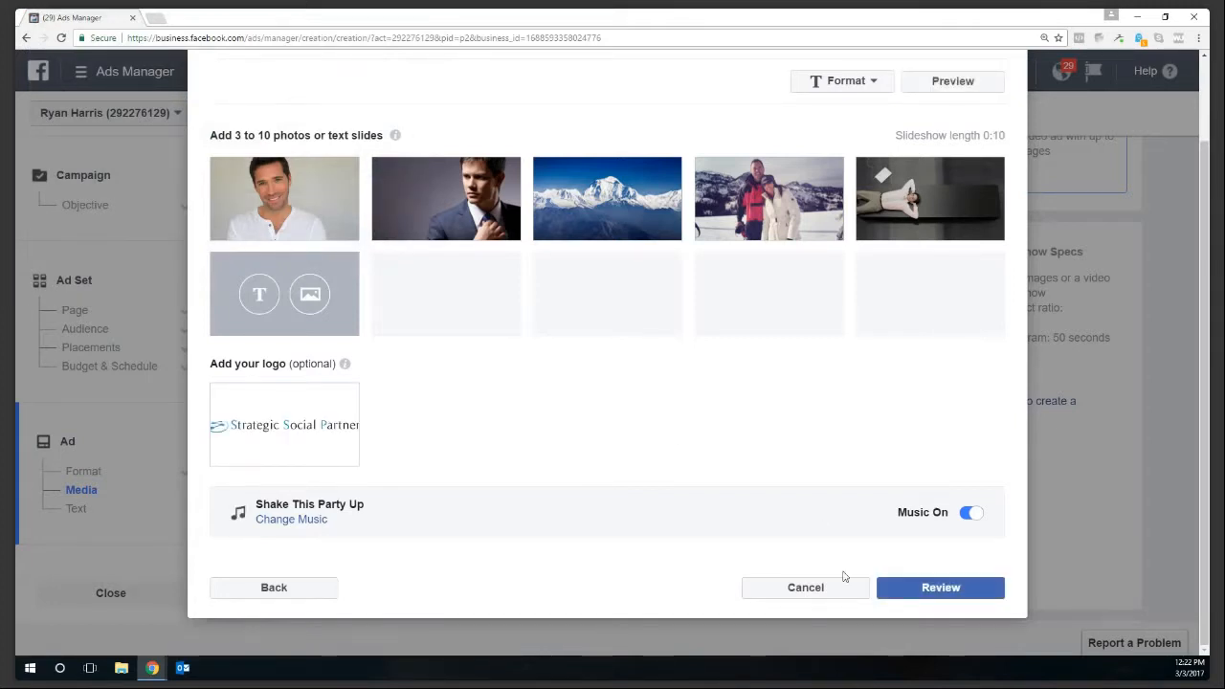
pyautogui.click(919, 591)
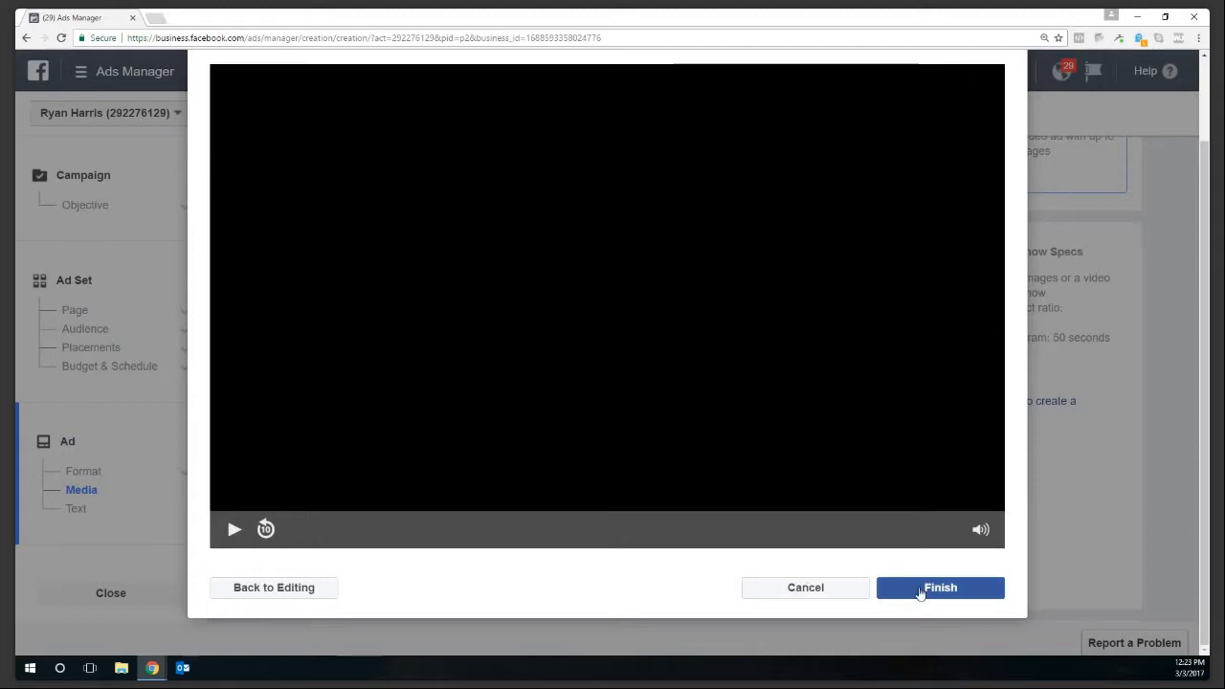
# - Finish the slideshow and confirm so its video starts being created
pyautogui.click(920, 592)
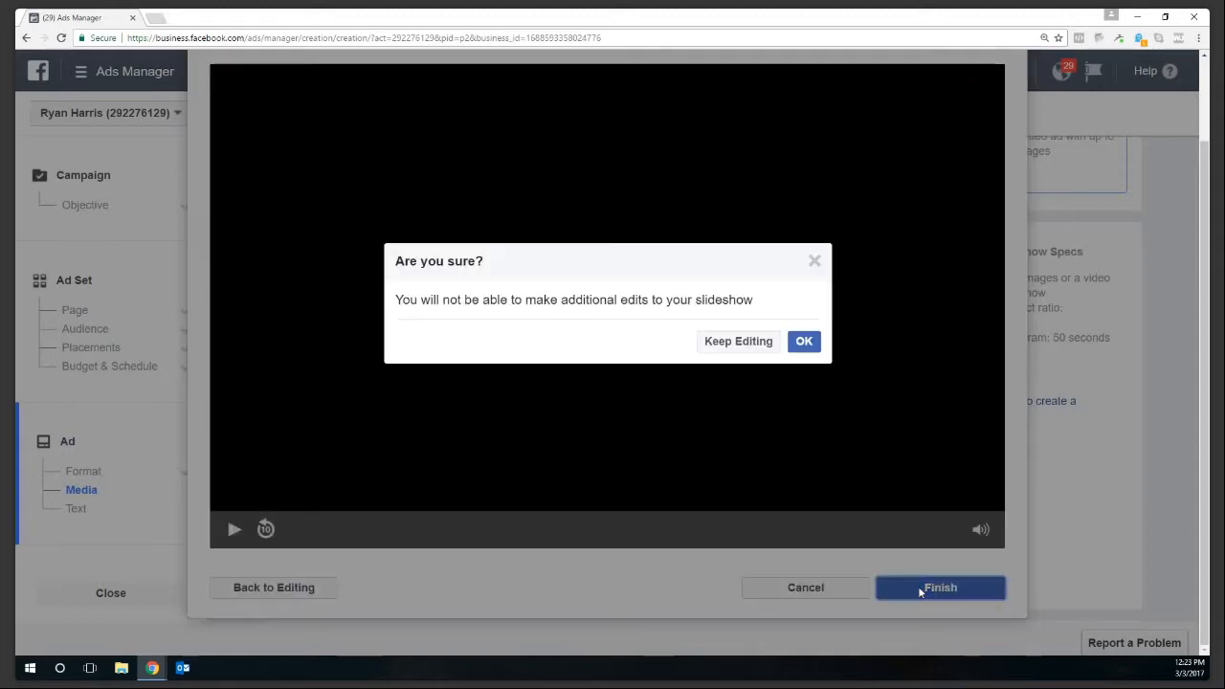
pyautogui.click(805, 349)
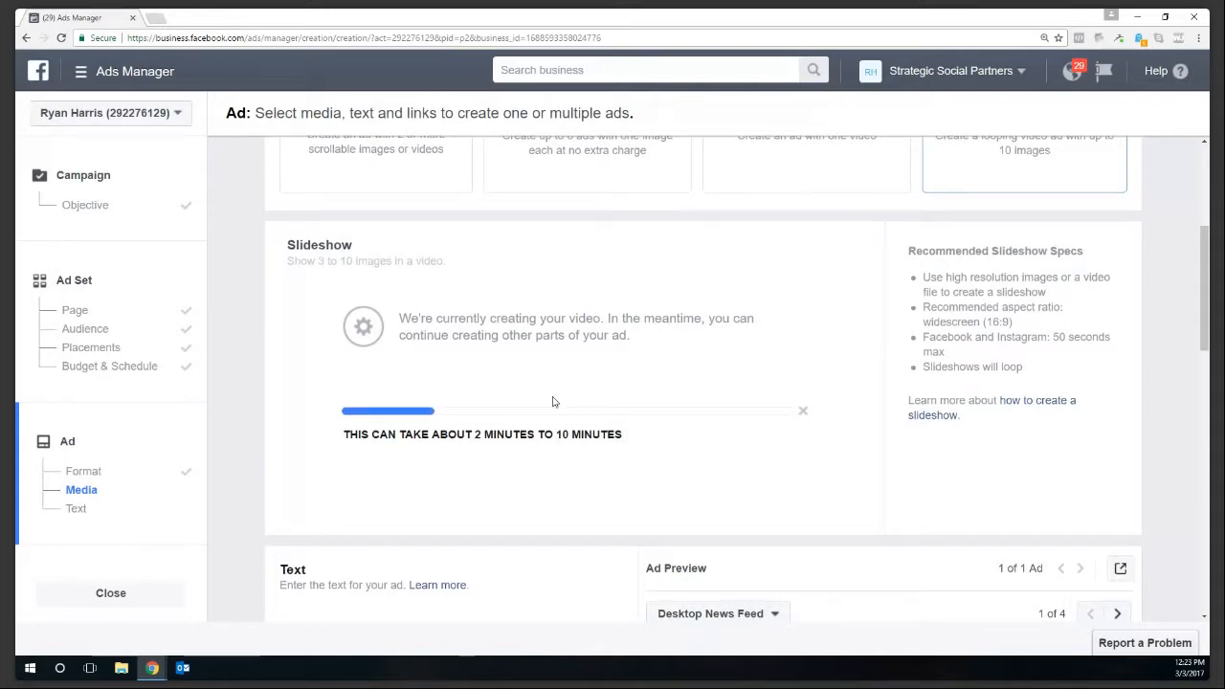
# - Select the other linked Instagram account for the ad
pyautogui.scroll(-4, 553, 402)
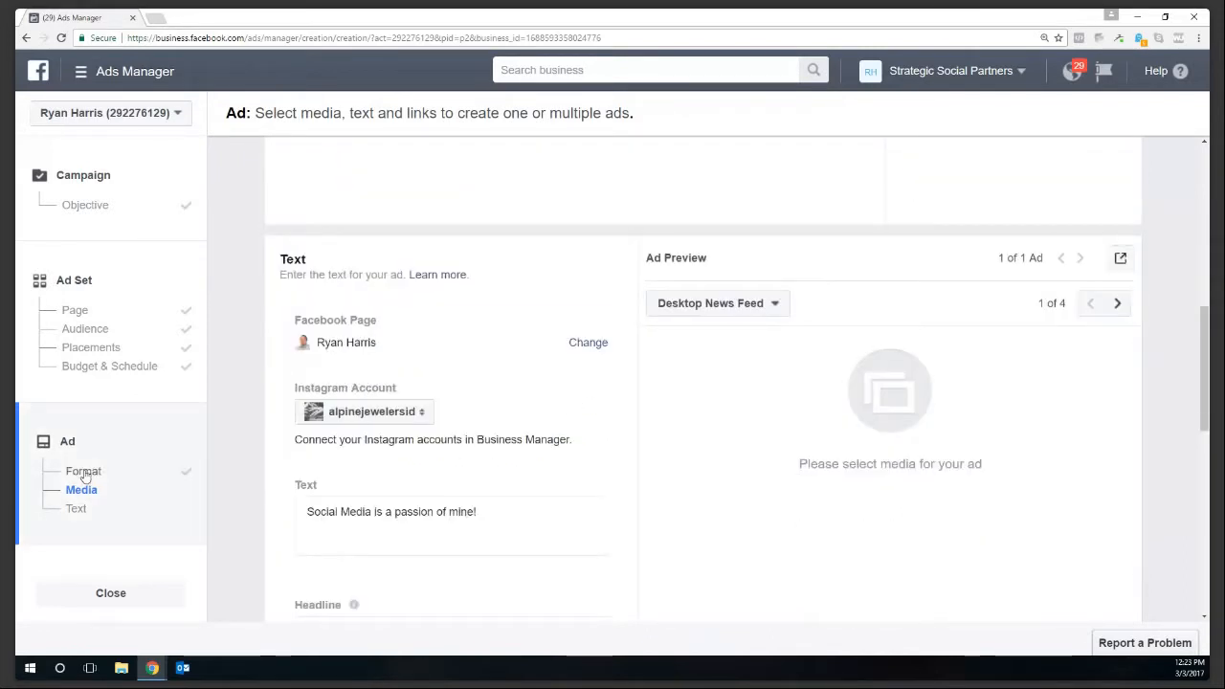
pyautogui.click(416, 412)
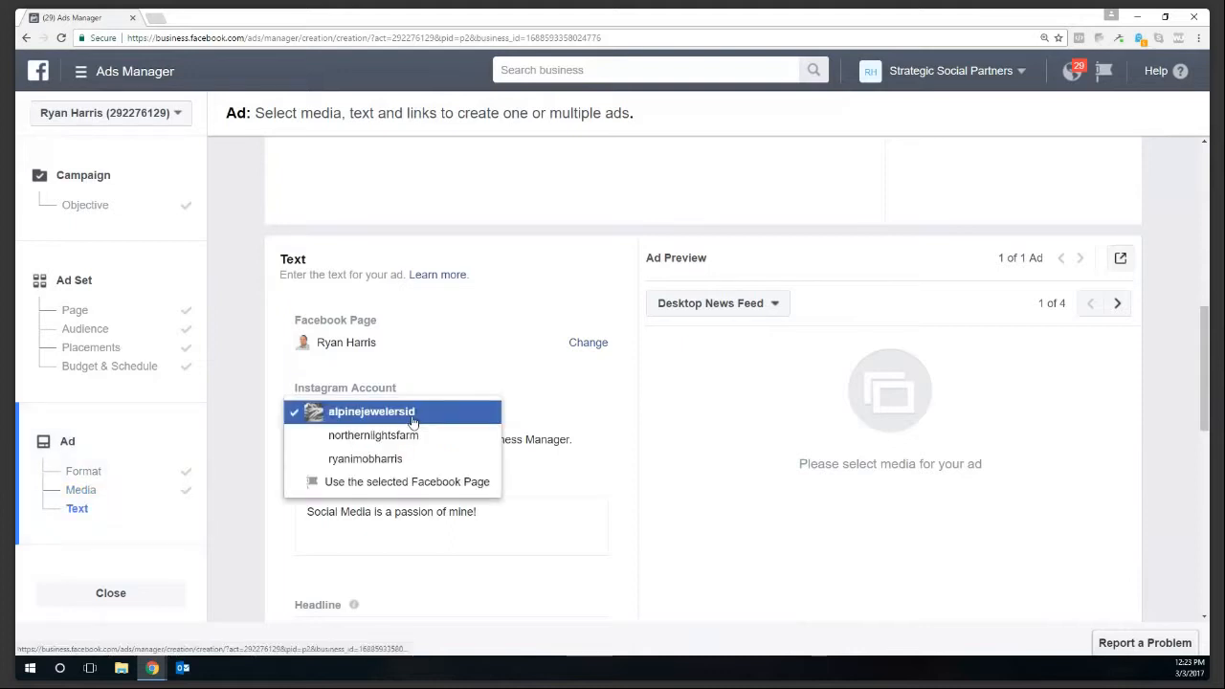
pyautogui.click(378, 464)
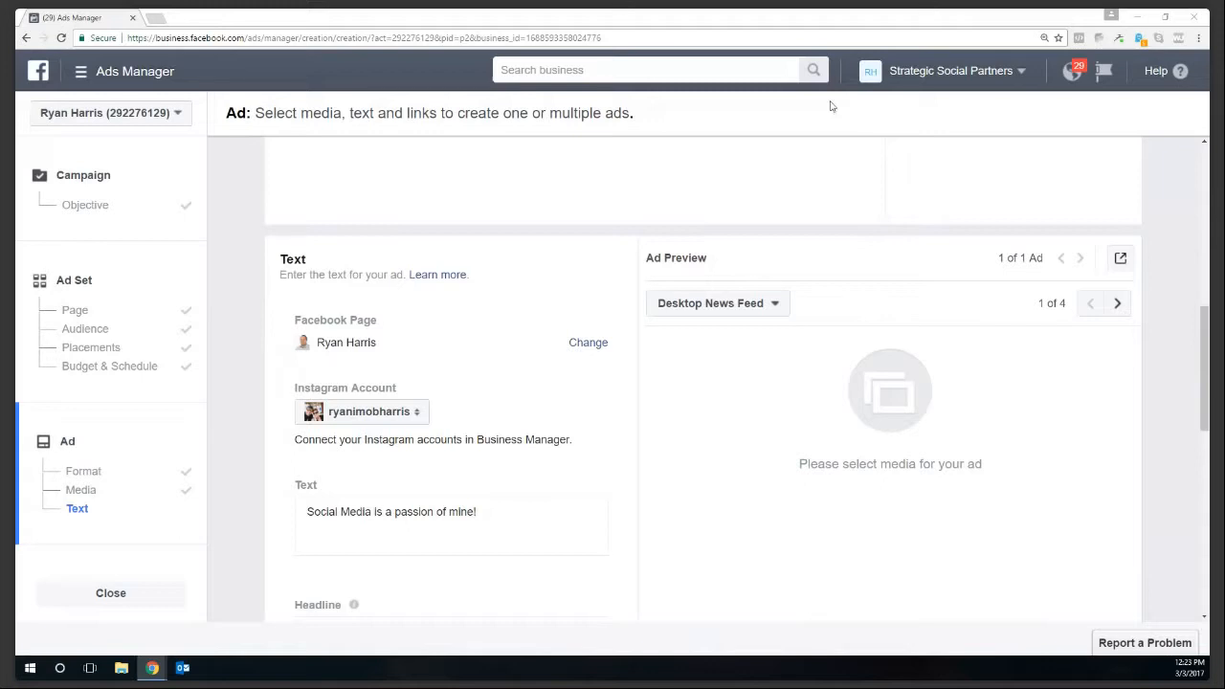
# - Delete the old ad text and paste the Thanksgiving turkey ad copy into the Text box
pyautogui.scroll(-2, 445, 522)
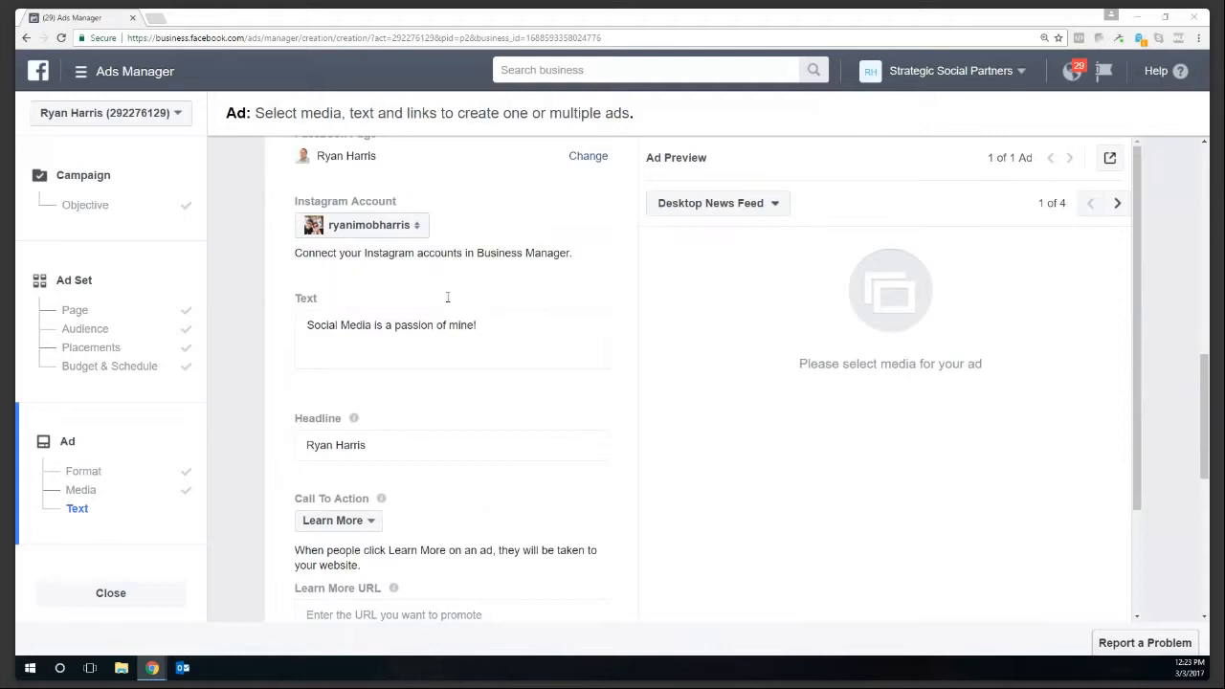
pyautogui.moveTo(479, 325); pyautogui.dragTo(298, 325)
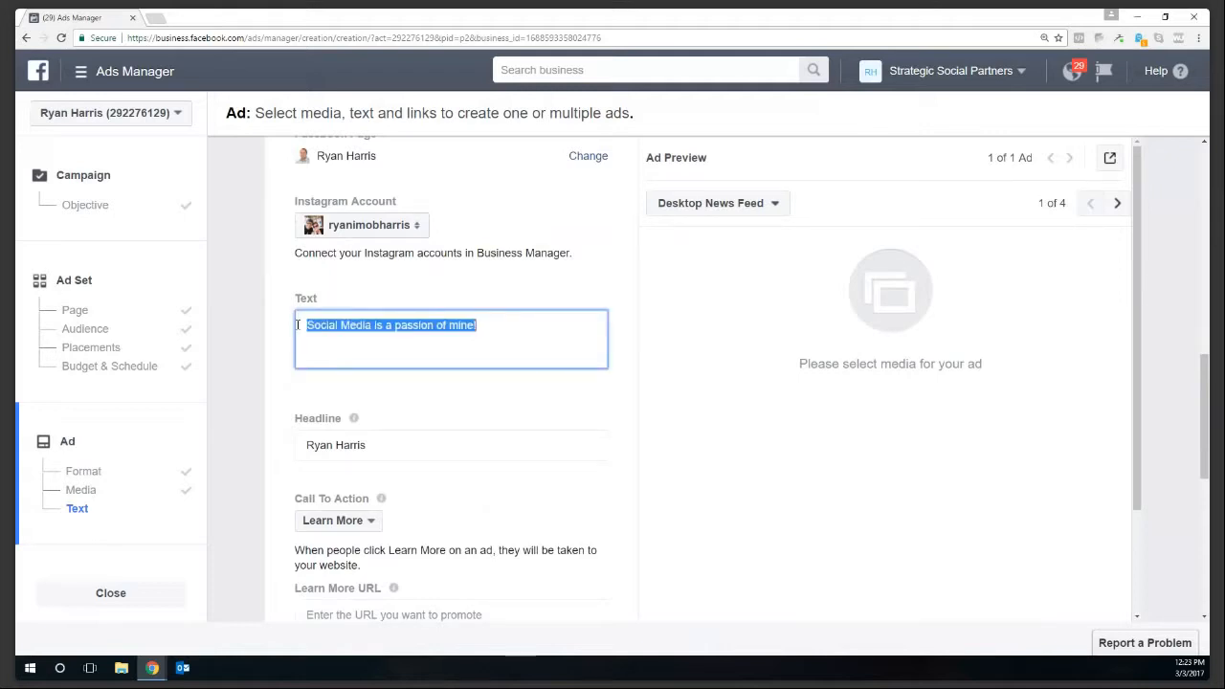
pyautogui.press('BackSpace')
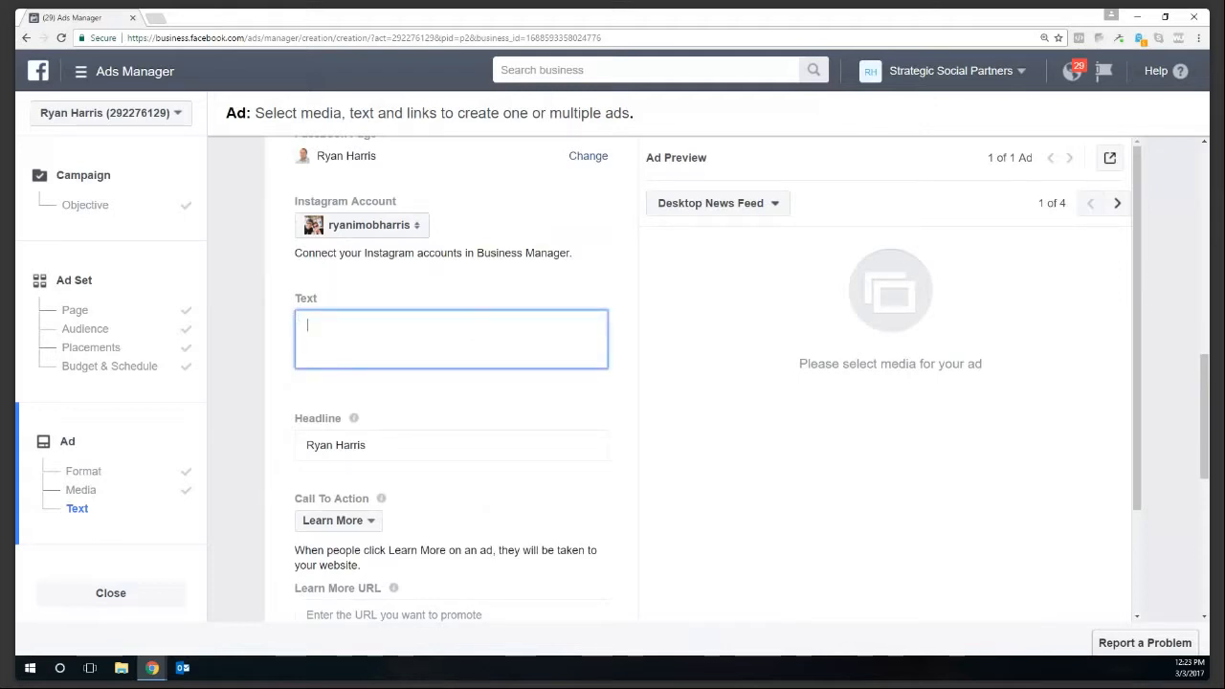
pyautogui.hotkey('alt', 'Tab')
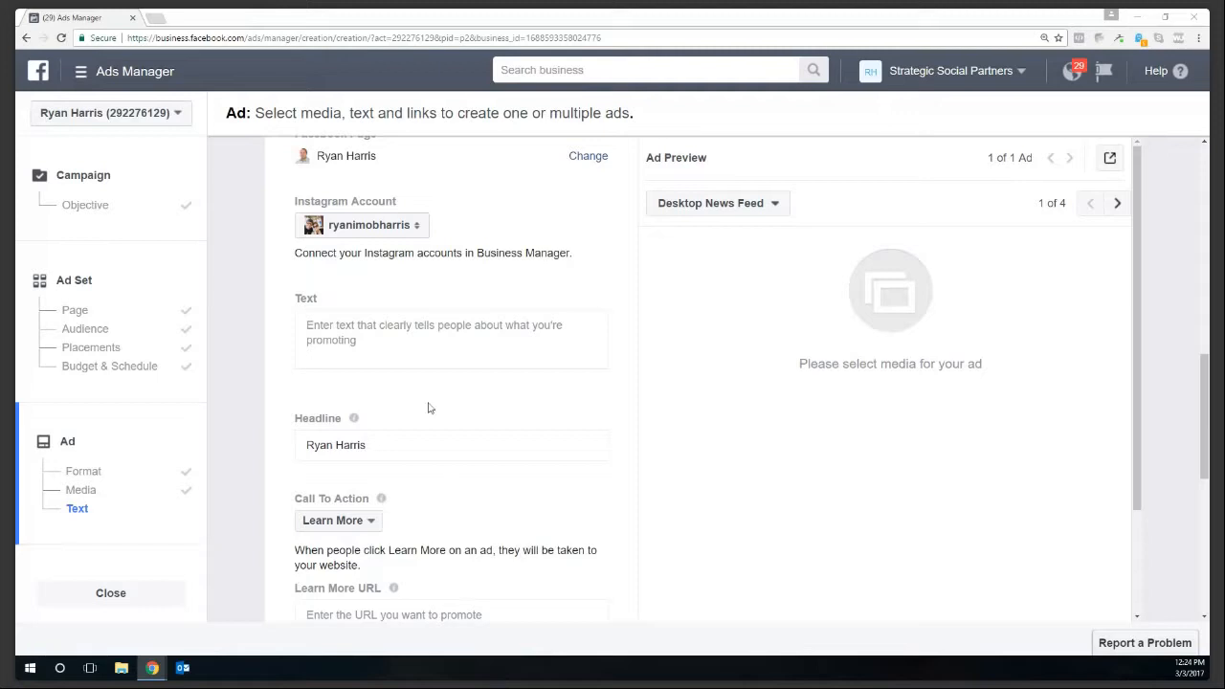
pyautogui.click(378, 344)
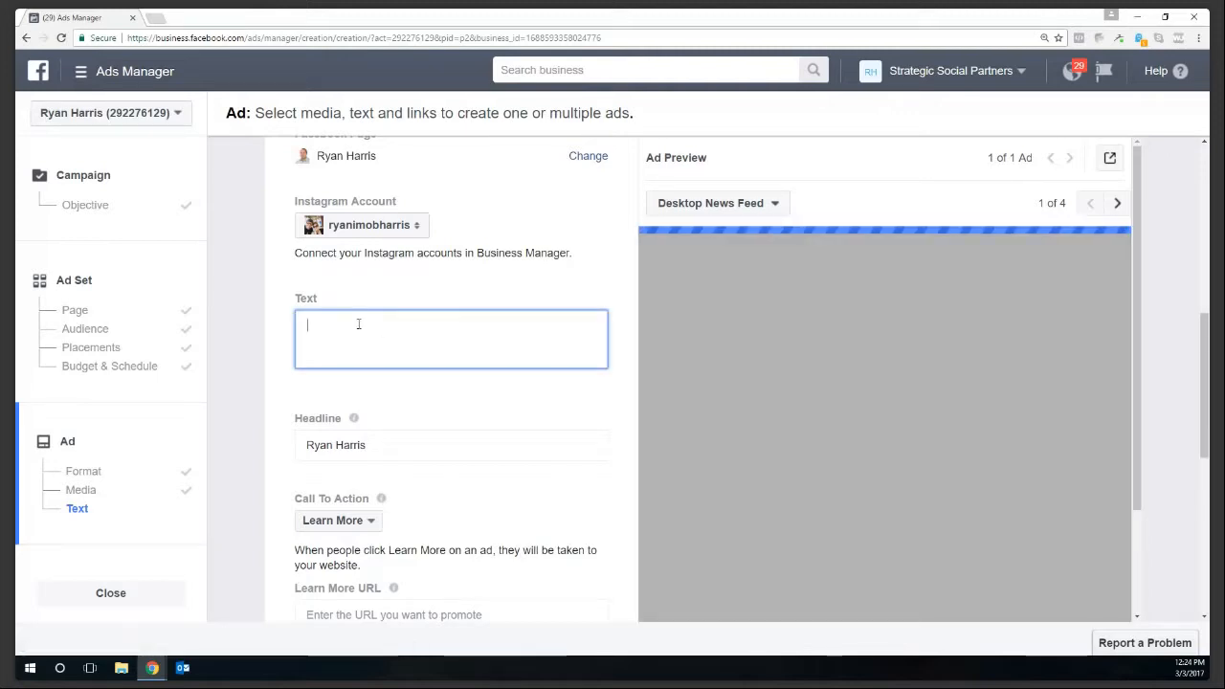
pyautogui.rightClick(358, 323)
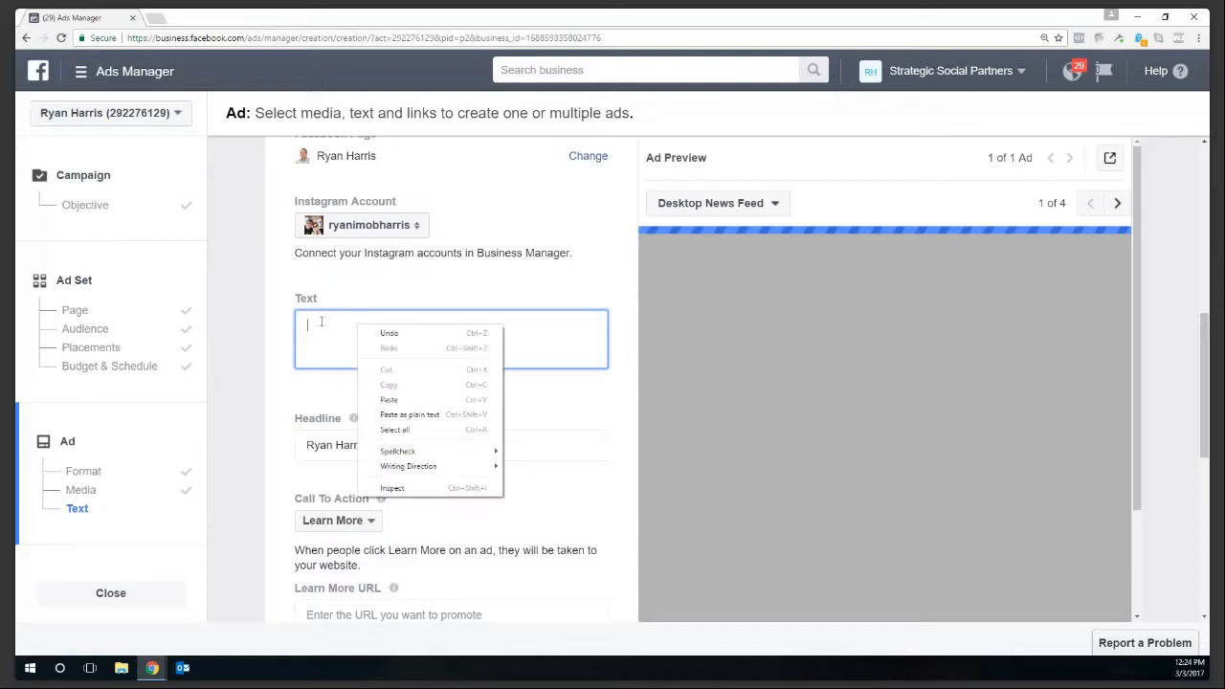
pyautogui.click(383, 400)
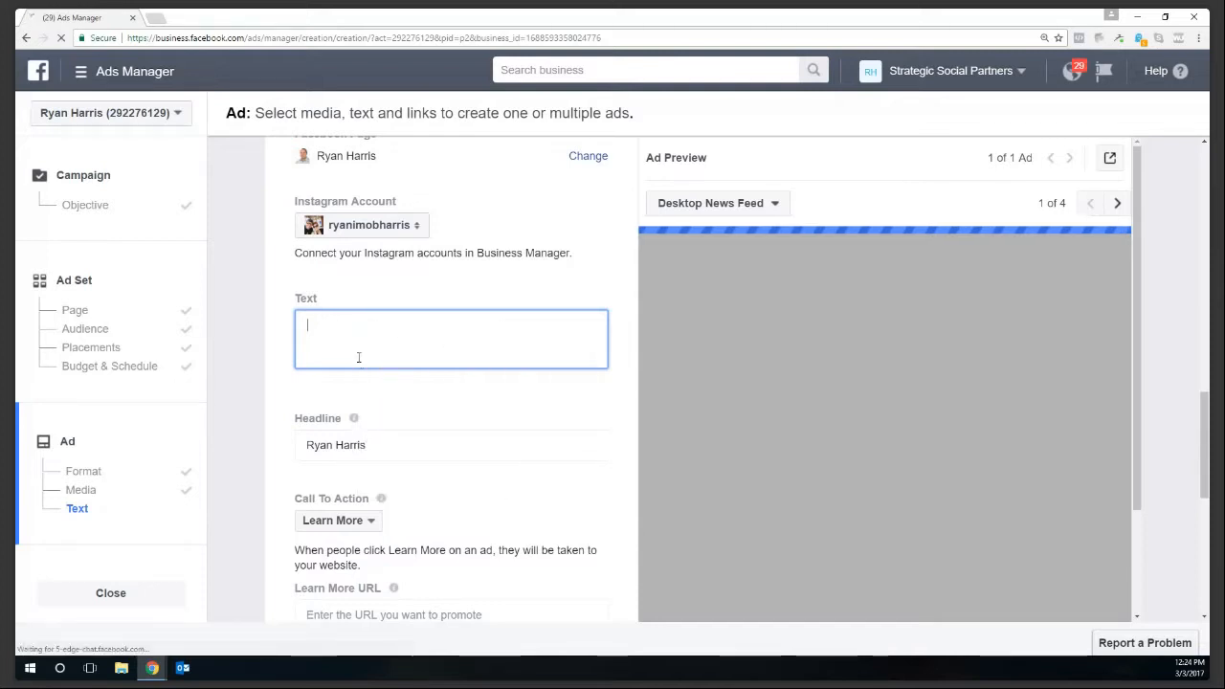
pyautogui.hotkey('ctrl', 'v')
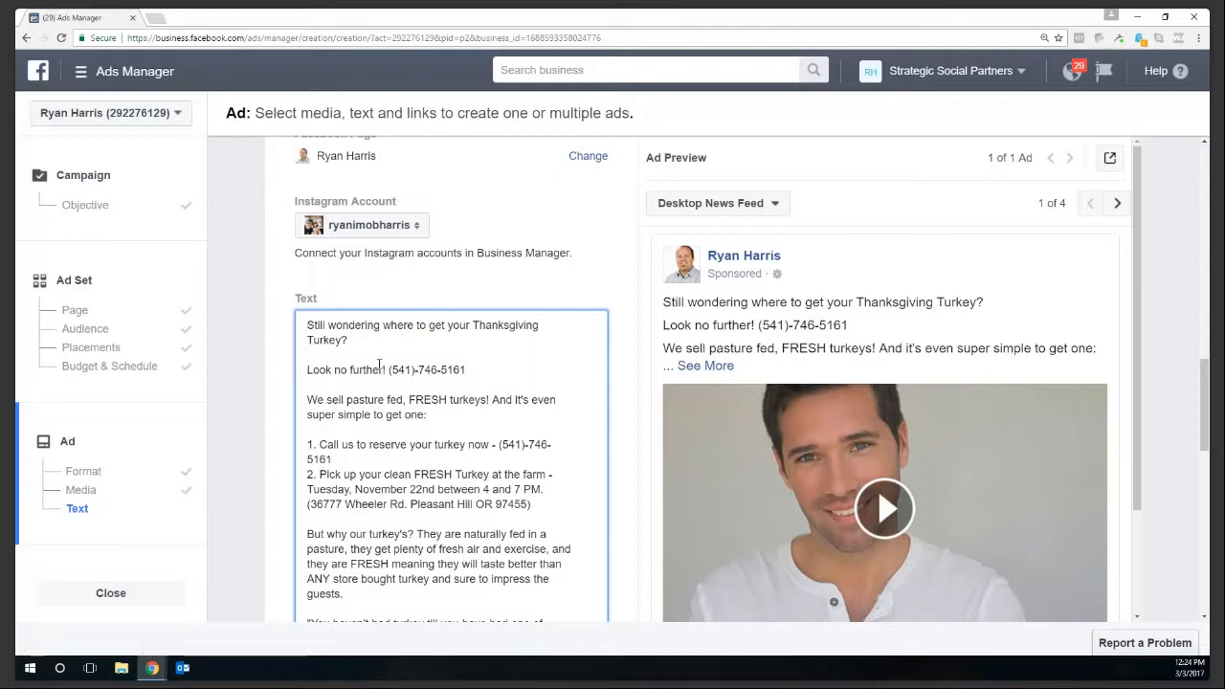
# - Delete the 'Look no further!' line and the blank lines it left behind
pyautogui.moveTo(484, 377); pyautogui.dragTo(298, 370)
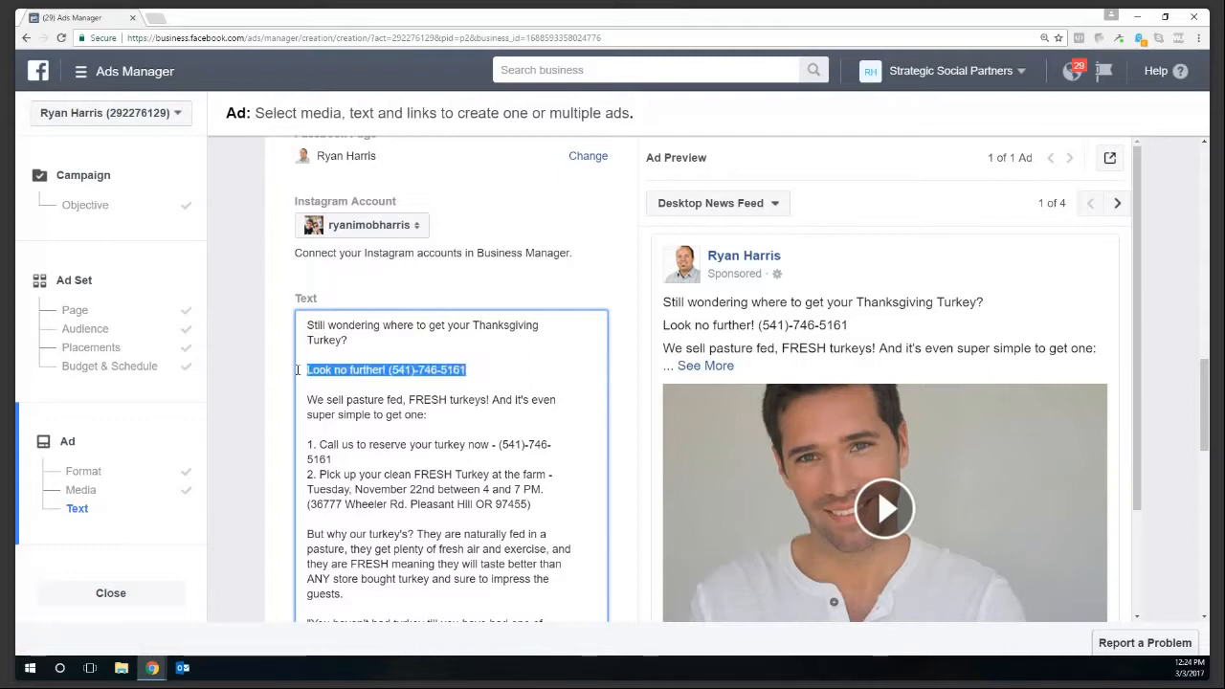
pyautogui.press('BackSpace')
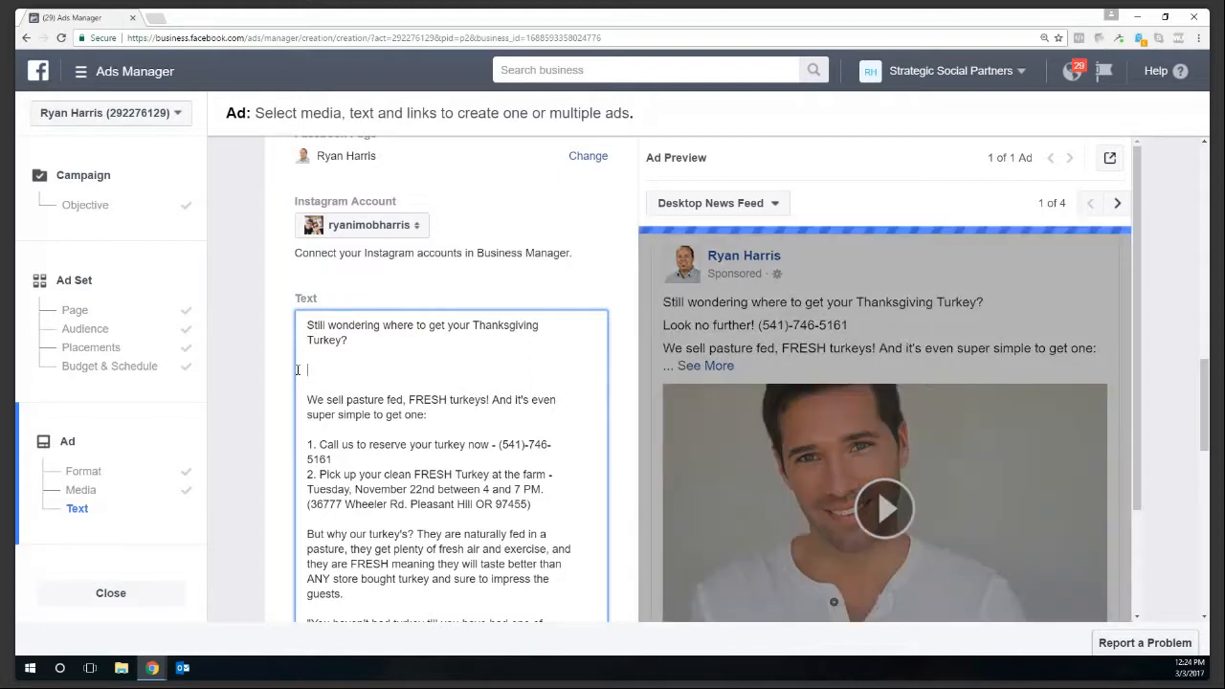
pyautogui.press('Delete')
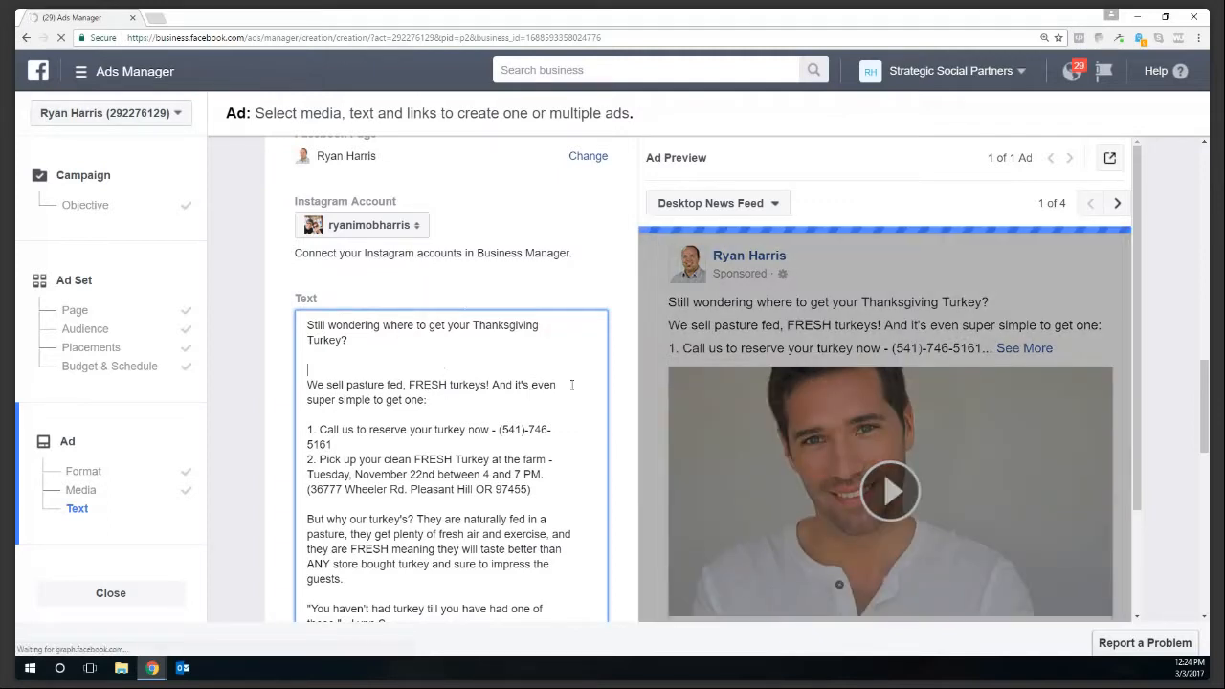
pyautogui.press('Delete')
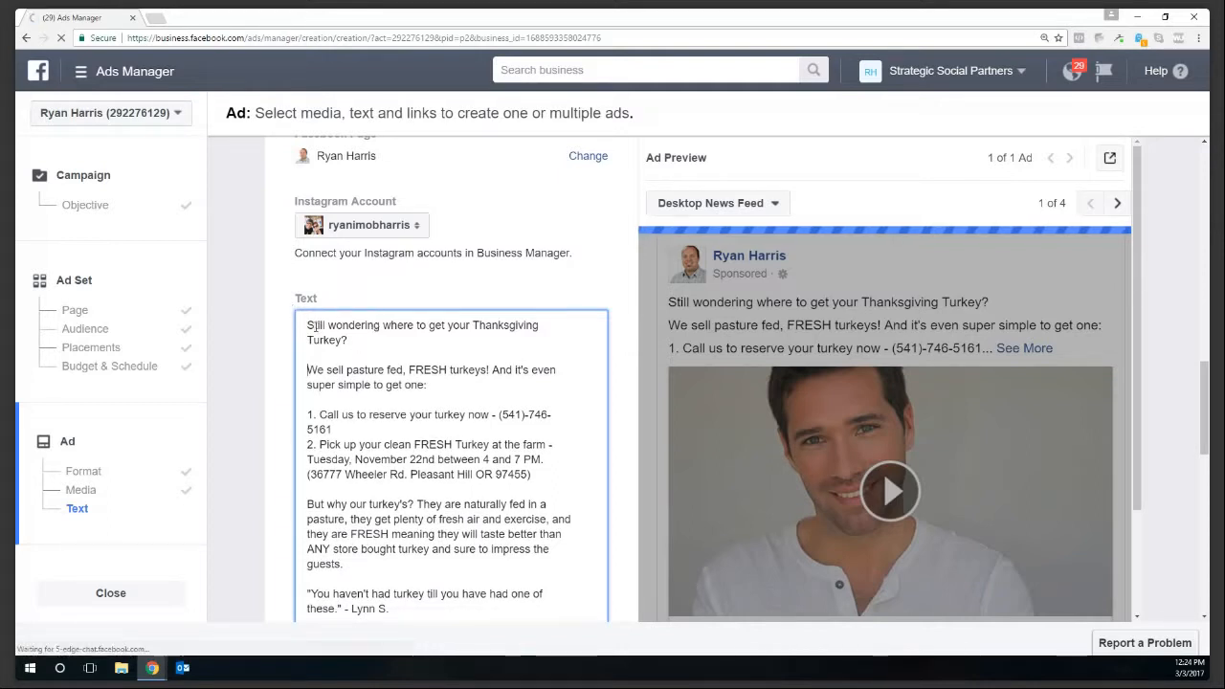
# - Select the turkey copy from the pasture fed turkeys paragraph down to the pickup address
pyautogui.moveTo(317, 327); pyautogui.dragTo(357, 335)
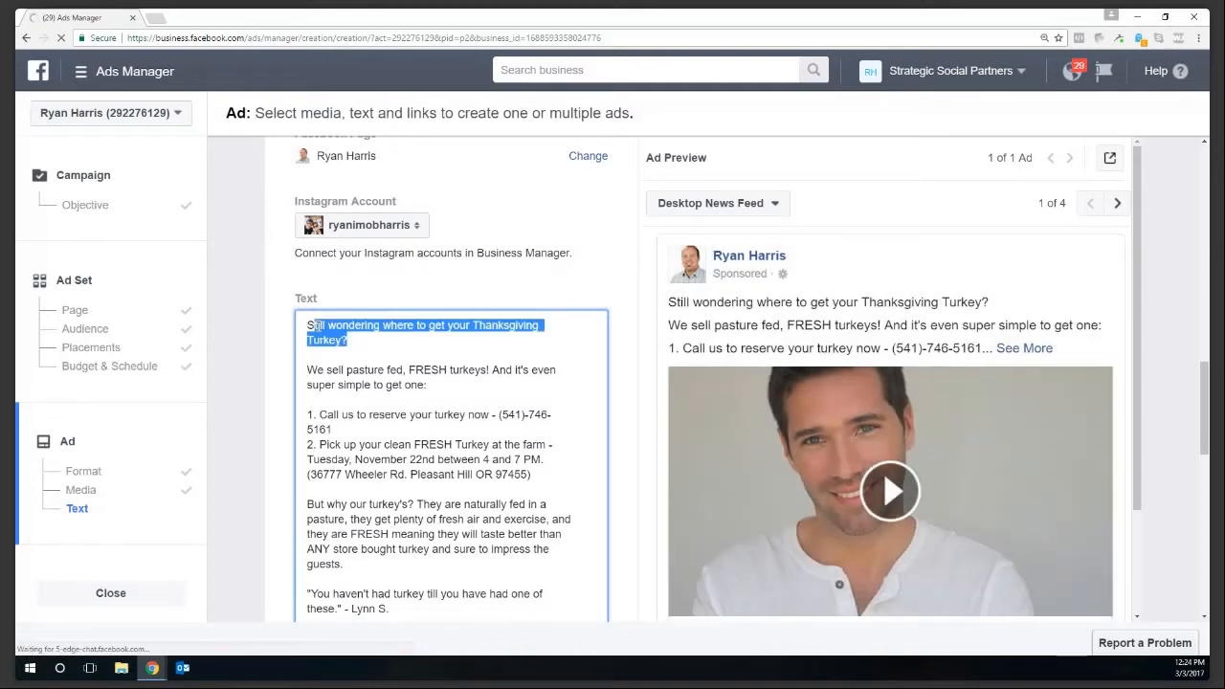
pyautogui.click(397, 354)
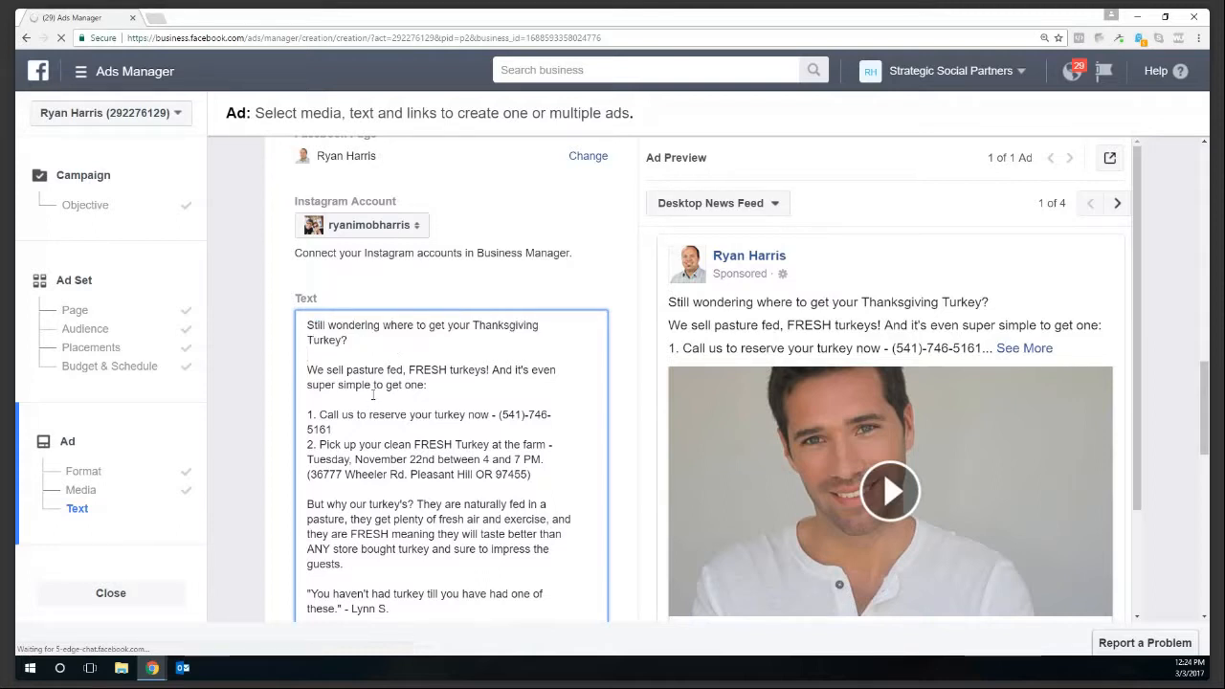
pyautogui.scroll(-1, 373, 395)
pyautogui.scroll(-1, 450, 402)
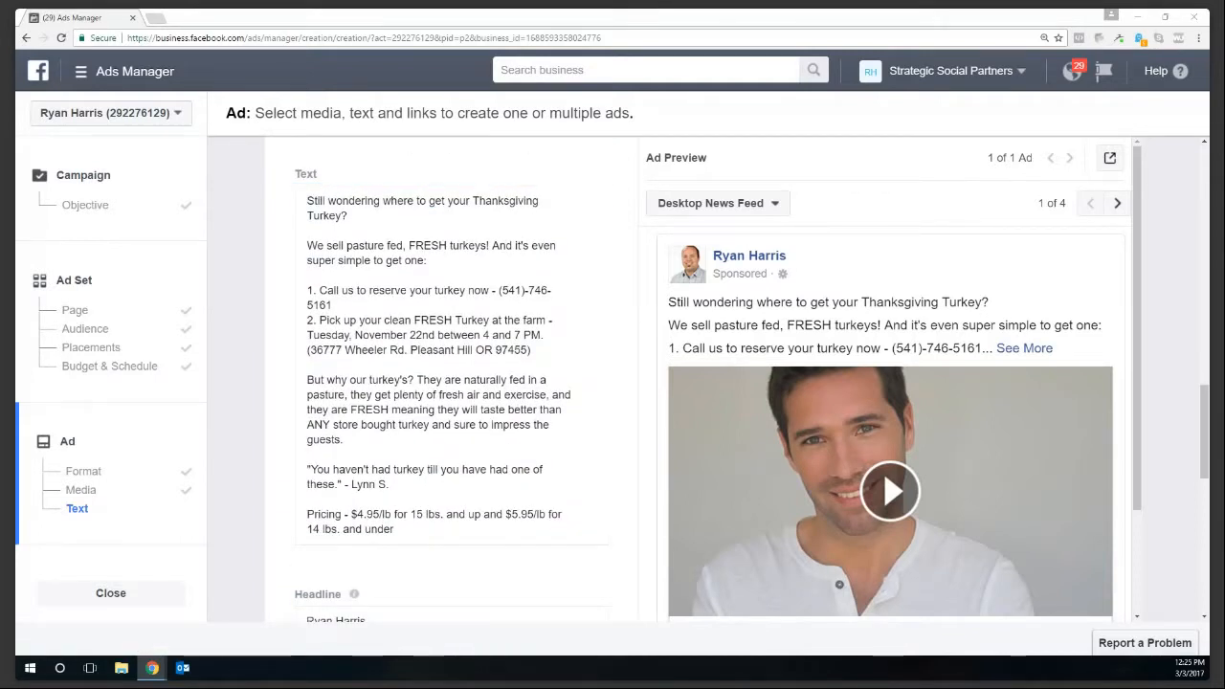
pyautogui.click(437, 458)
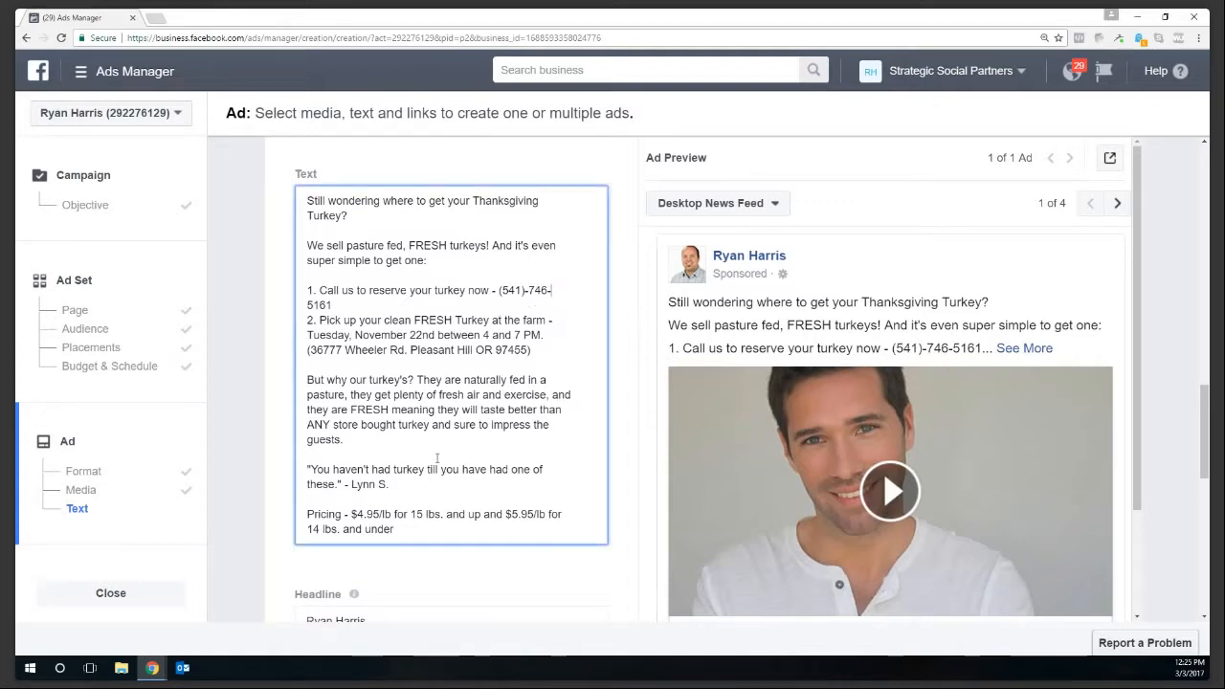
pyautogui.scroll(2, 433, 431)
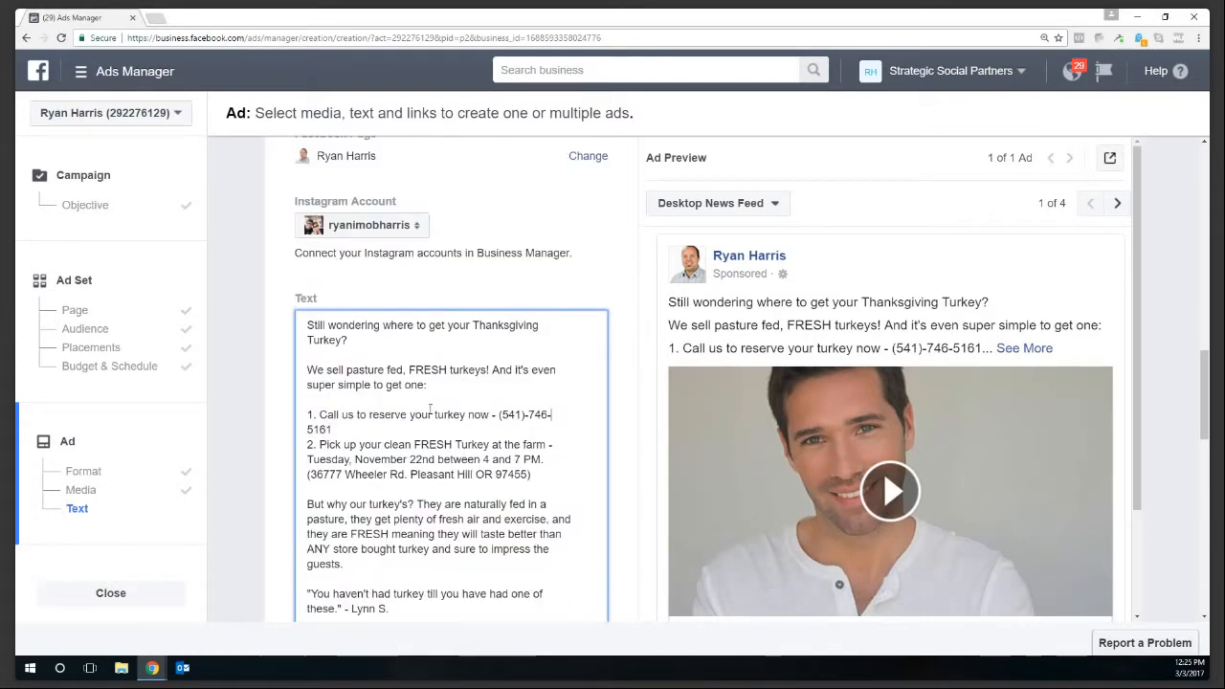
pyautogui.scroll(2, 431, 409)
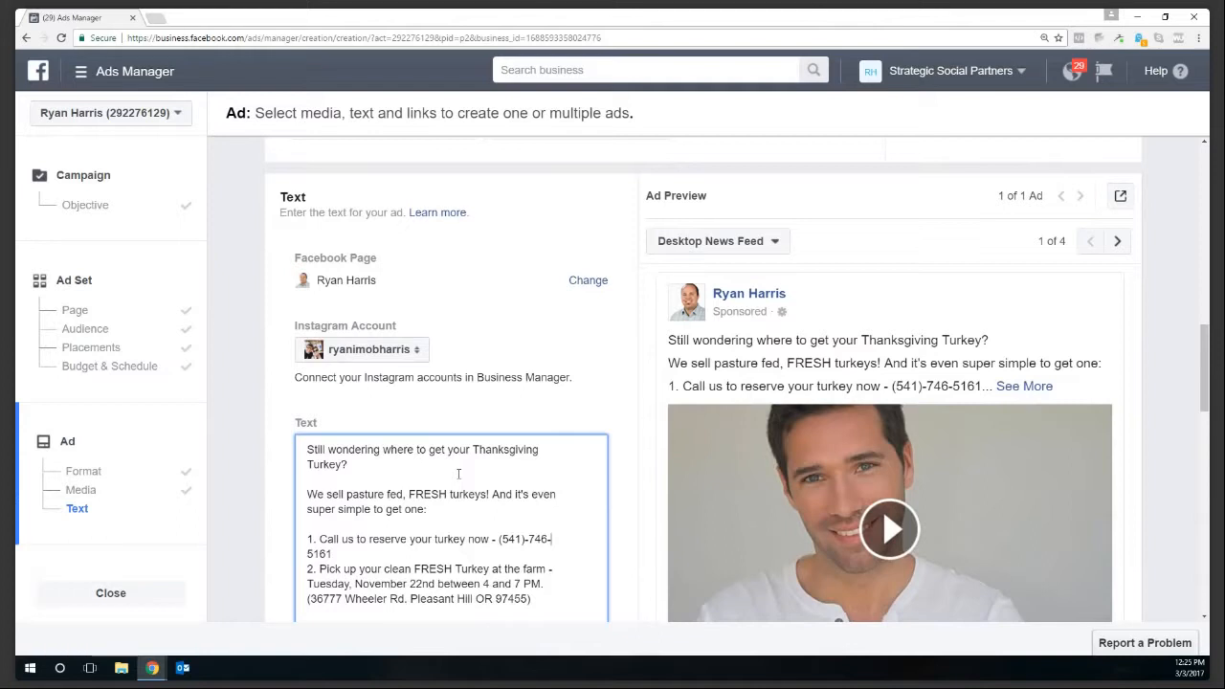
pyautogui.scroll(-2, 459, 474)
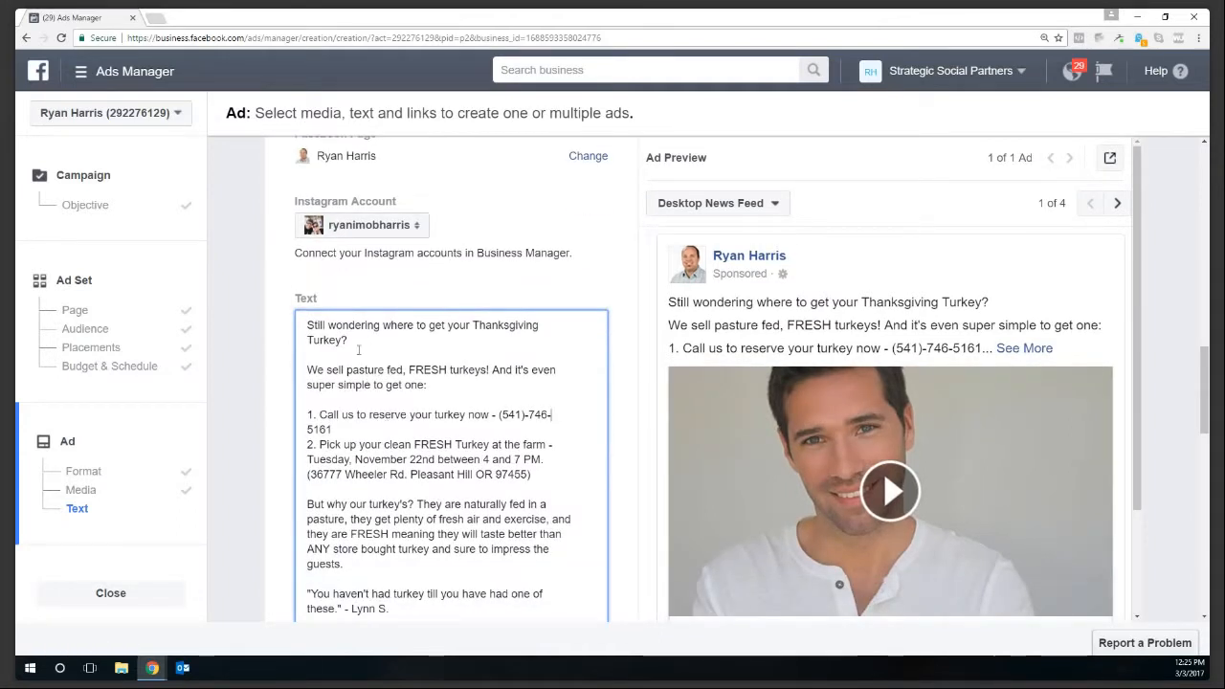
pyautogui.moveTo(359, 350); pyautogui.dragTo(308, 325)
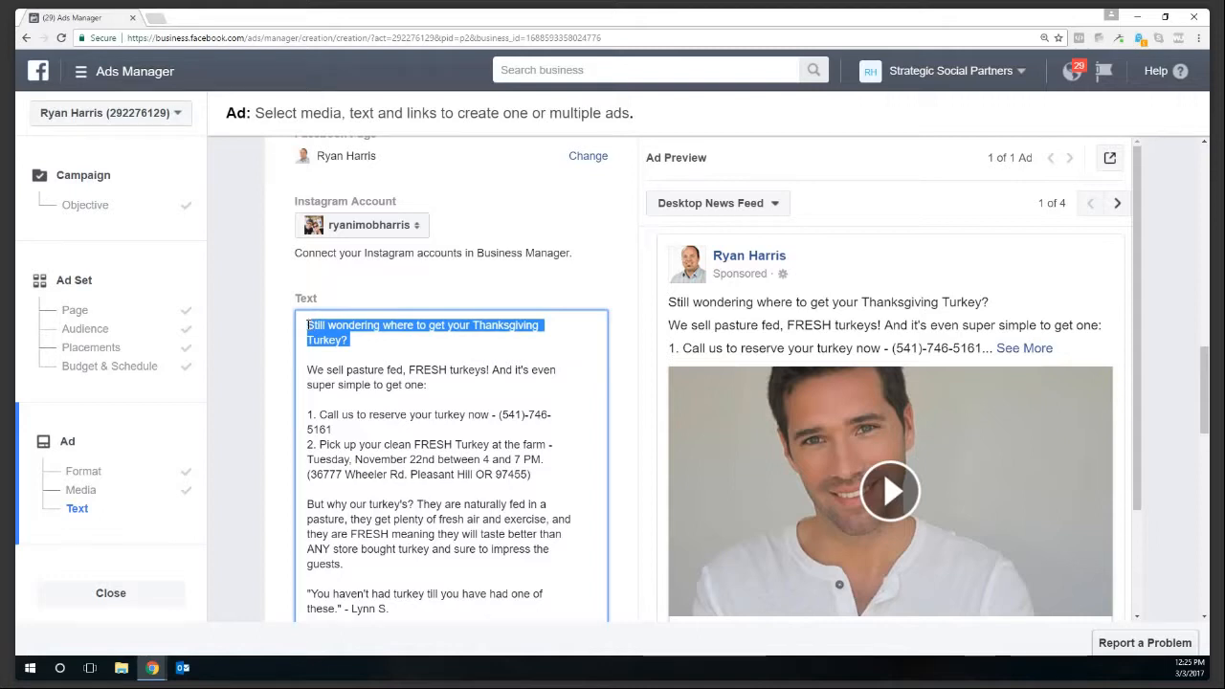
pyautogui.moveTo(306, 370); pyautogui.dragTo(429, 383)
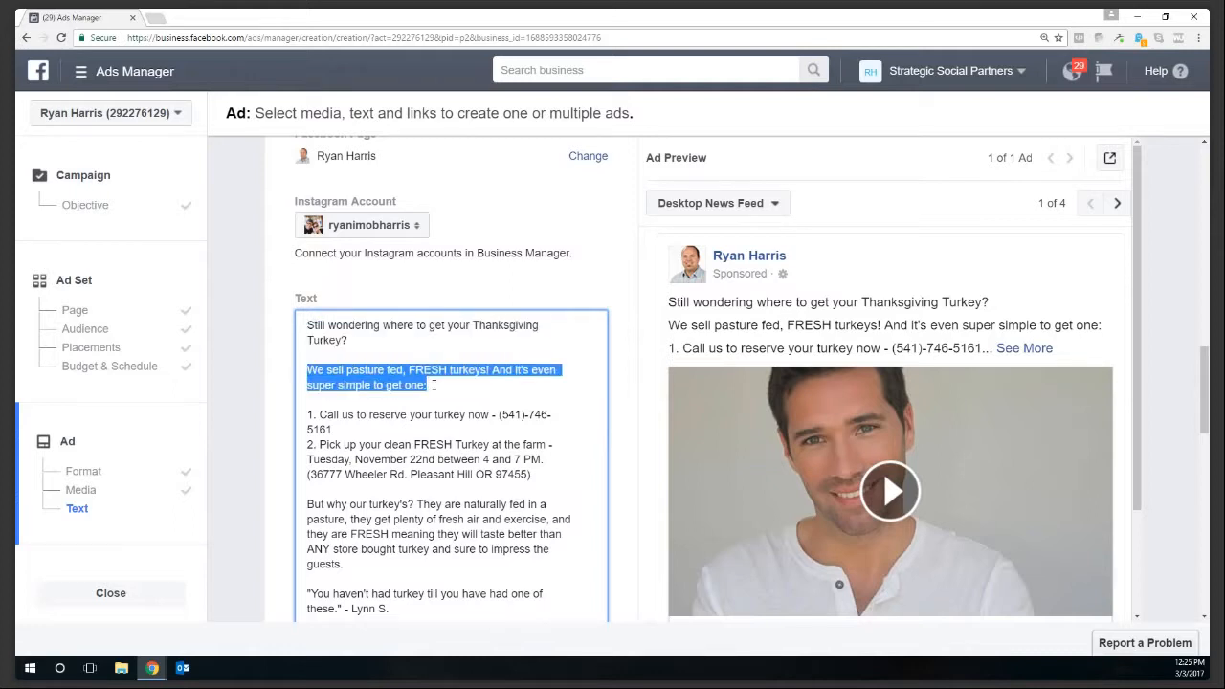
pyautogui.hotkey('shift', 'Down')
pyautogui.hotkey('shift', 'Down')
pyautogui.hotkey('shift', 'Down')
pyautogui.hotkey('shift', 'Down')
pyautogui.hotkey('shift', 'Down')
pyautogui.hotkey('shift', 'Down')
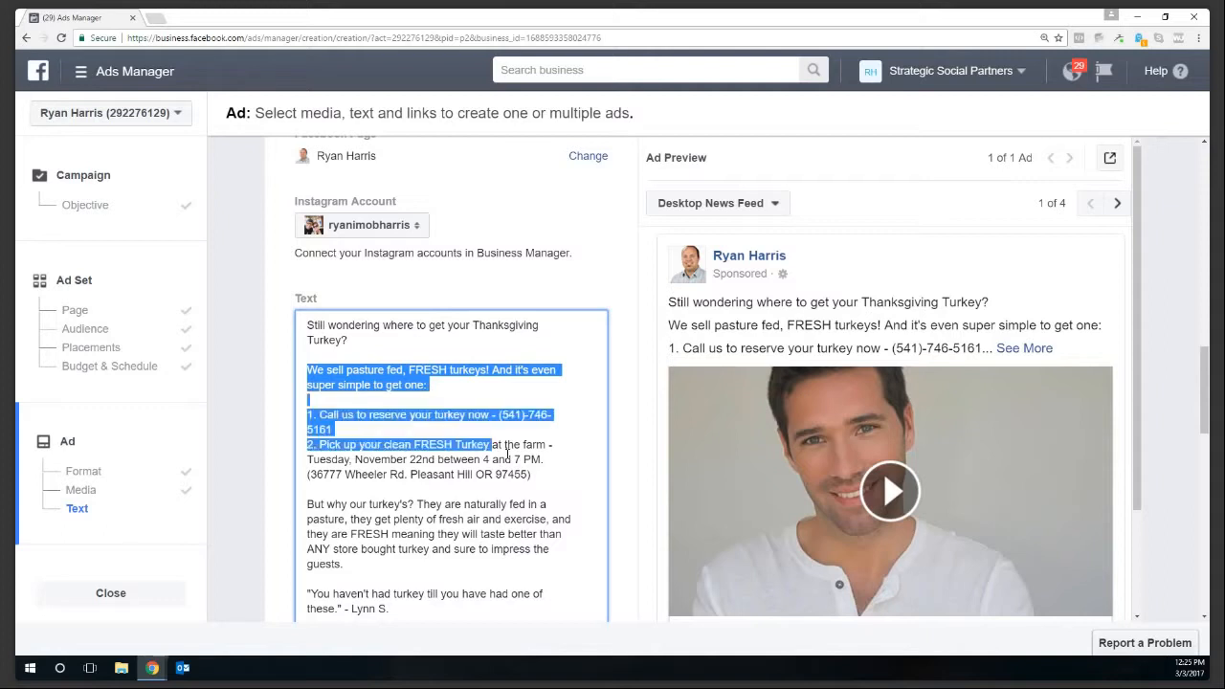
pyautogui.hotkey('shift', 'End')
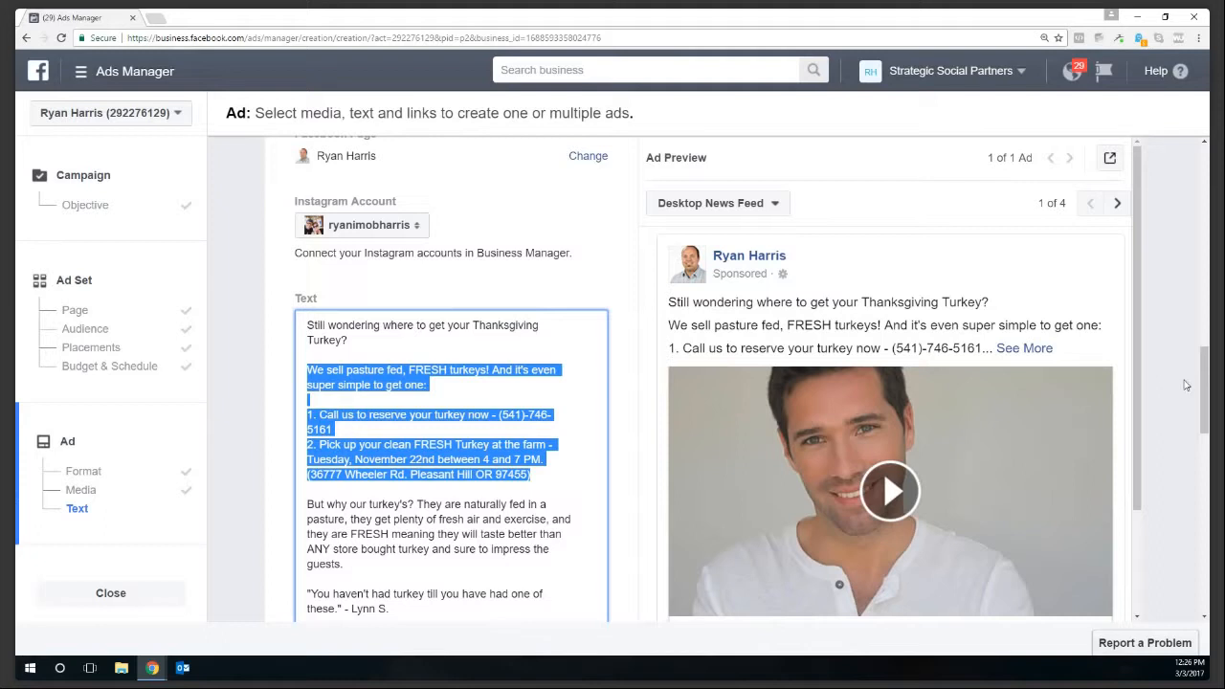
pyautogui.moveTo(1206, 391); pyautogui.dragTo(1206, 451)
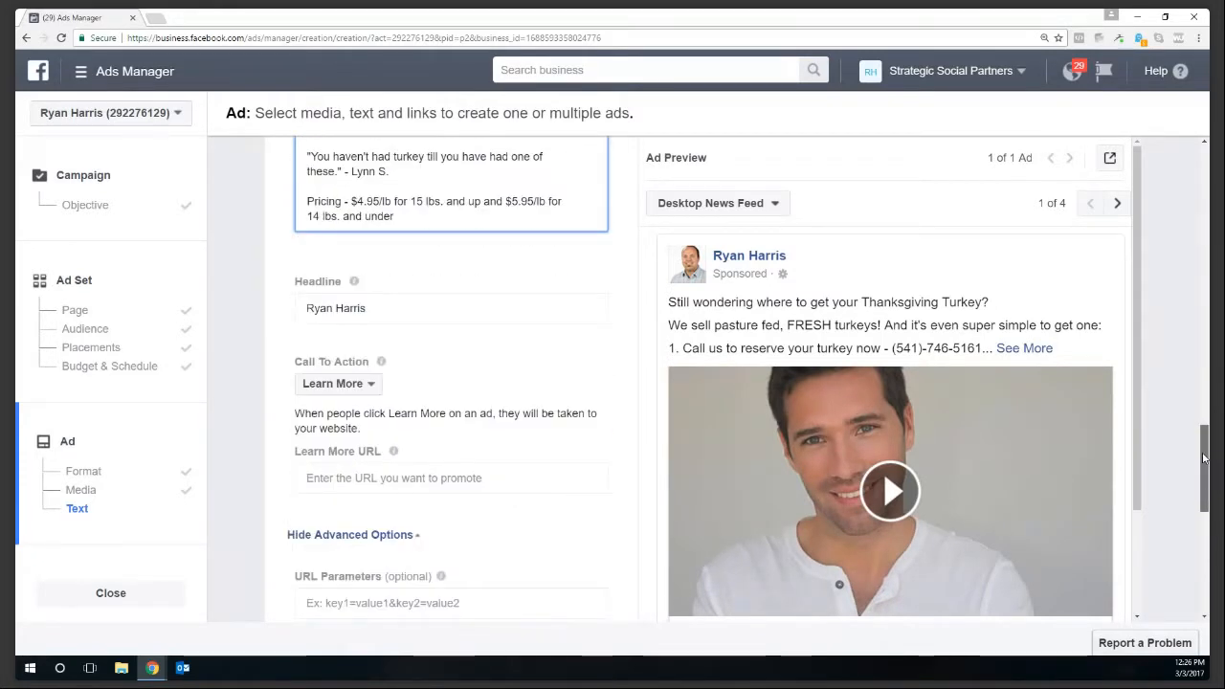
pyautogui.click(363, 330)
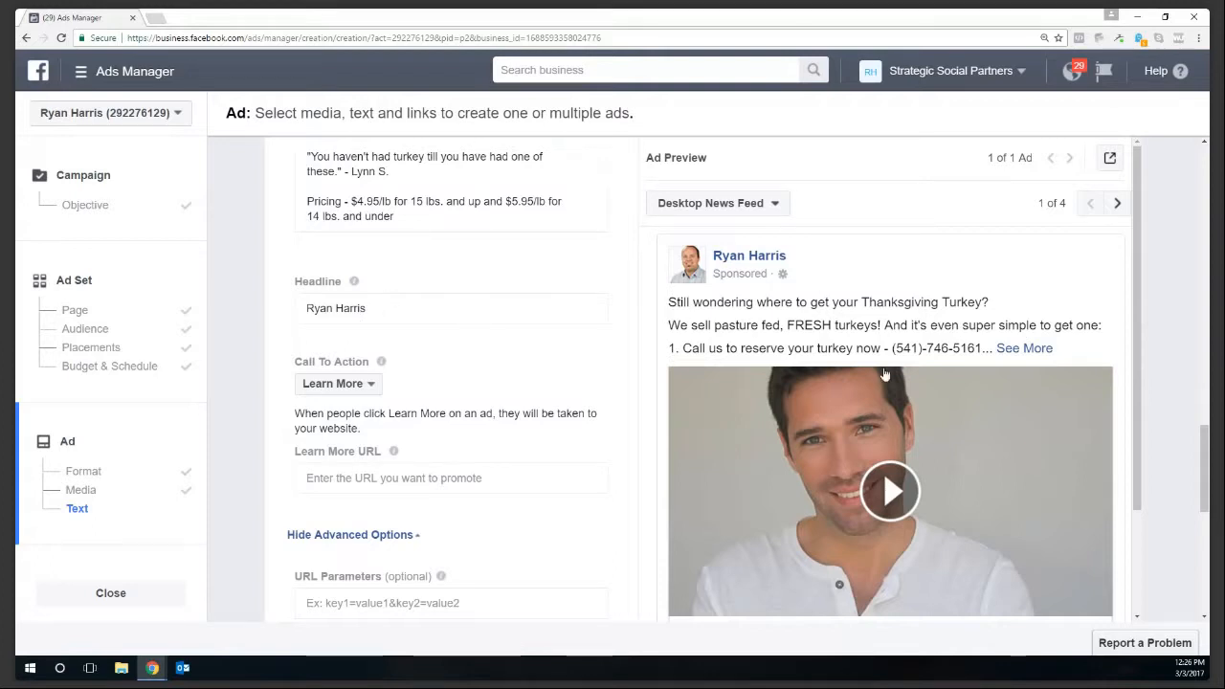
pyautogui.scroll(-3, 1206, 482)
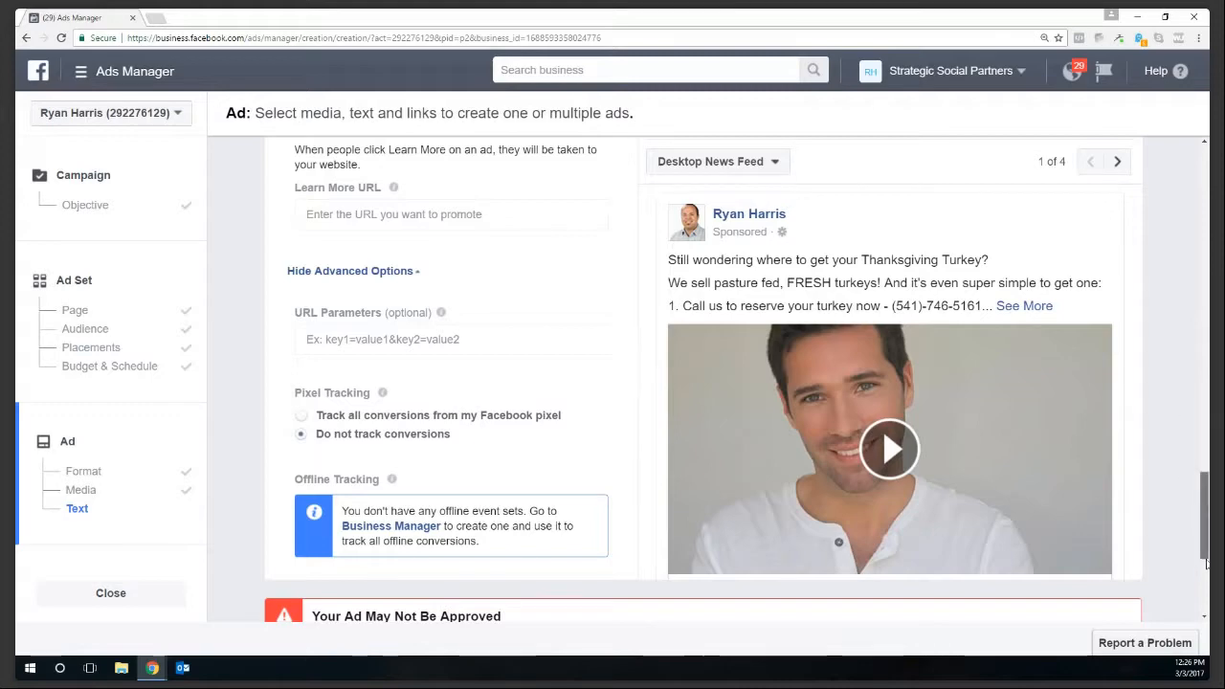
pyautogui.scroll(-3, 1207, 562)
pyautogui.moveTo(1208, 562); pyautogui.dragTo(1205, 522)
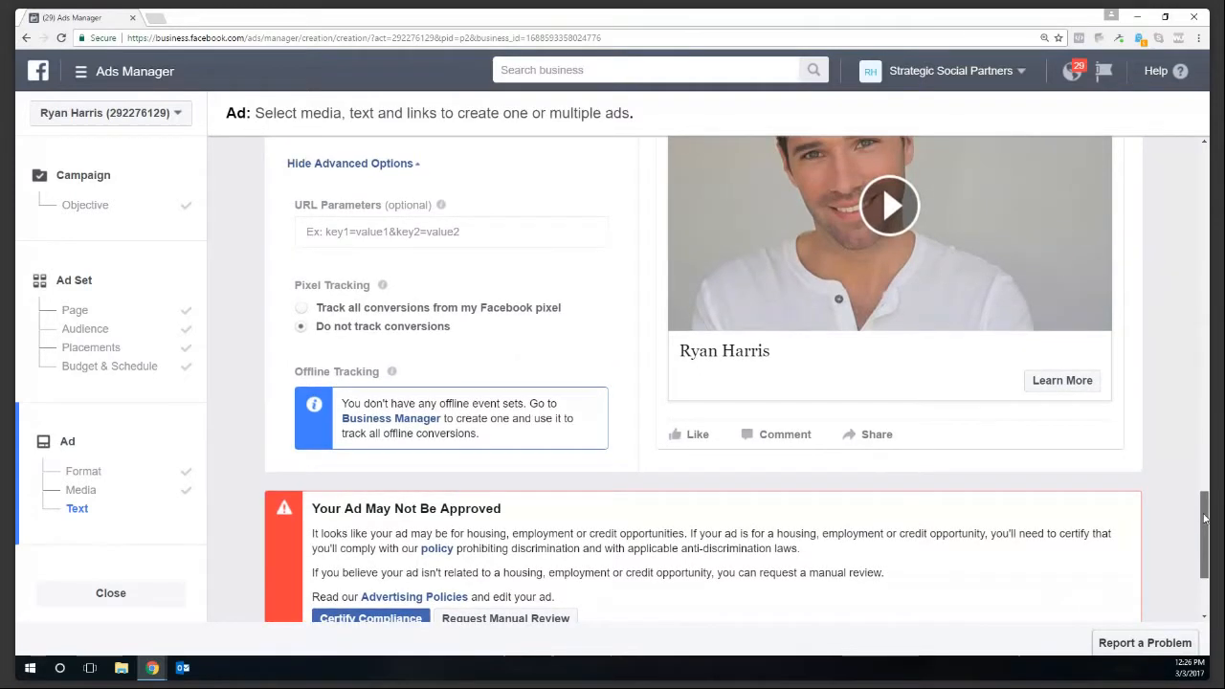
pyautogui.scroll(1, 562, 193)
pyautogui.click(452, 193)
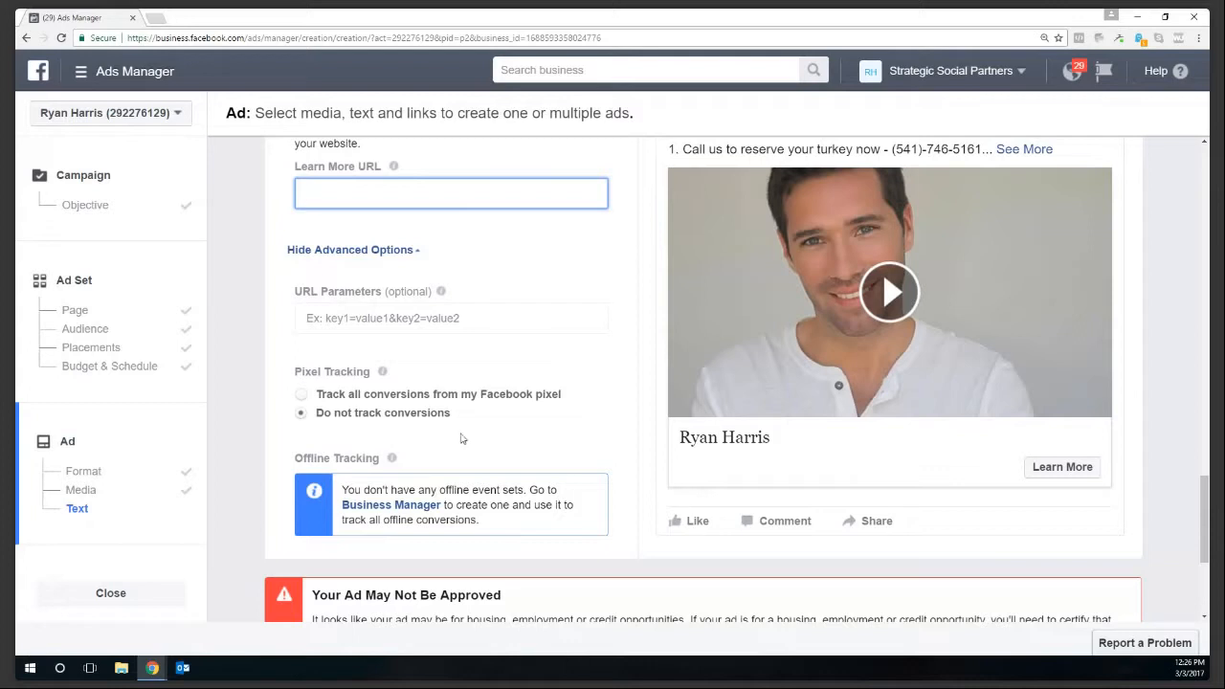
pyautogui.moveTo(1204, 521); pyautogui.dragTo(1202, 474)
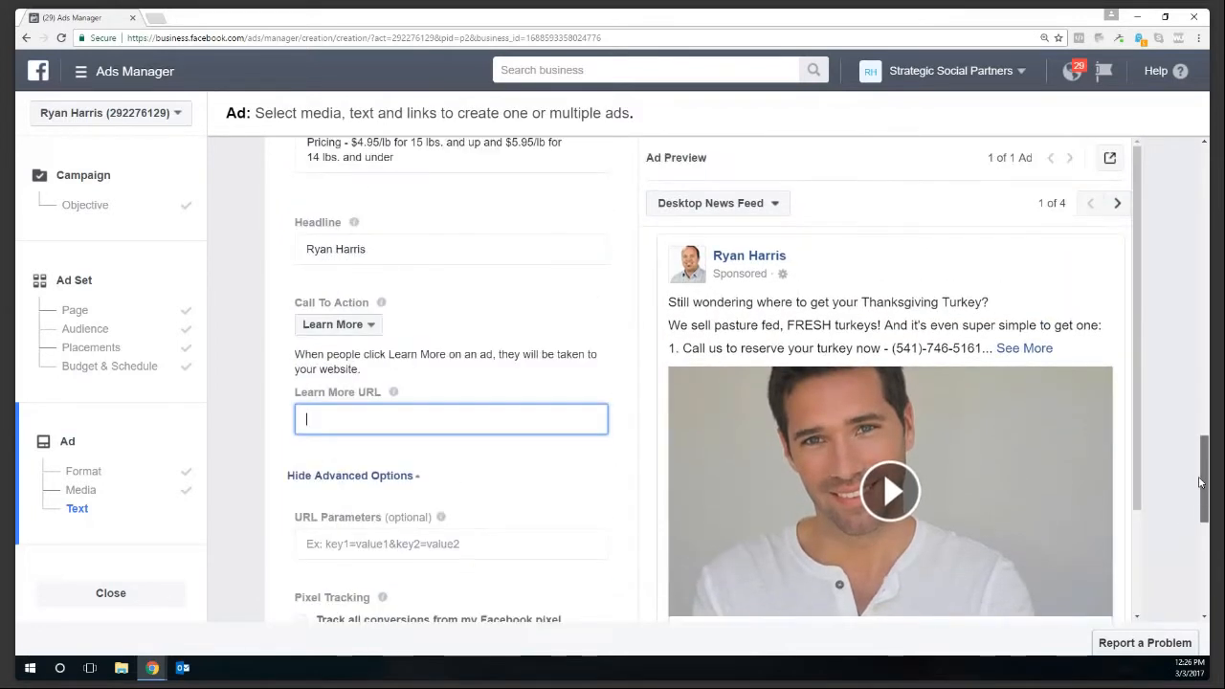
# - Review the Call To Action choices and change the headline to 'Real Estate Open House'
pyautogui.click(367, 328)
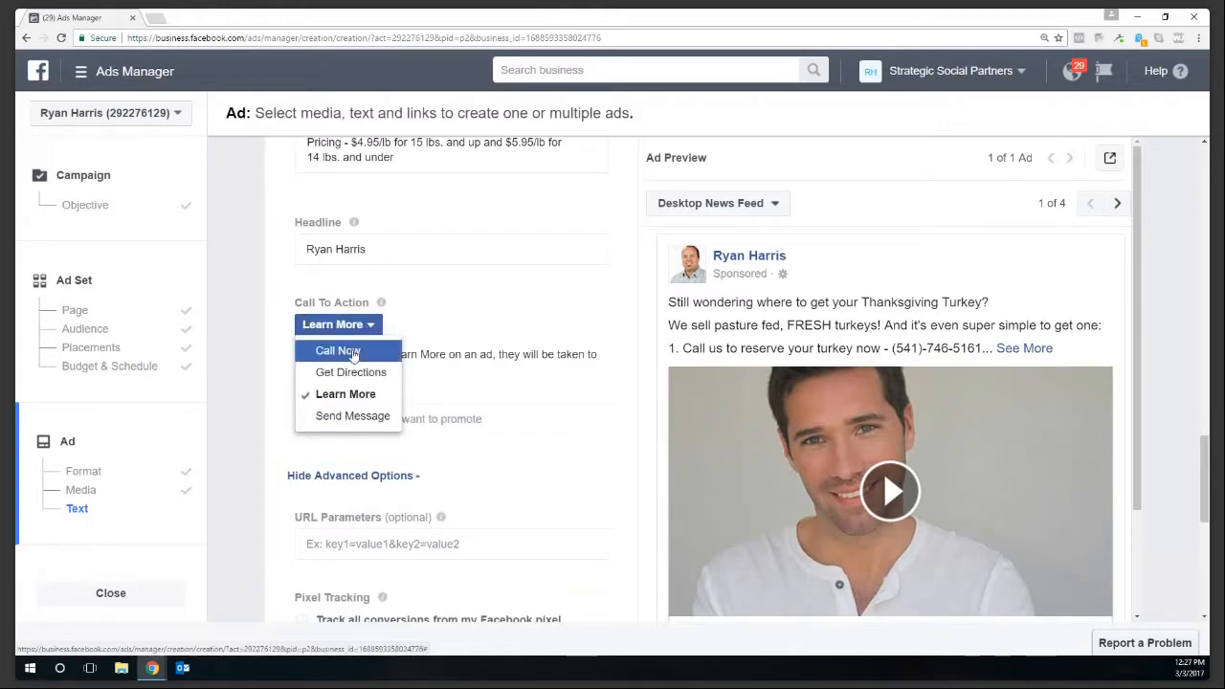
pyautogui.click(375, 247)
pyautogui.tripleClick(375, 247)
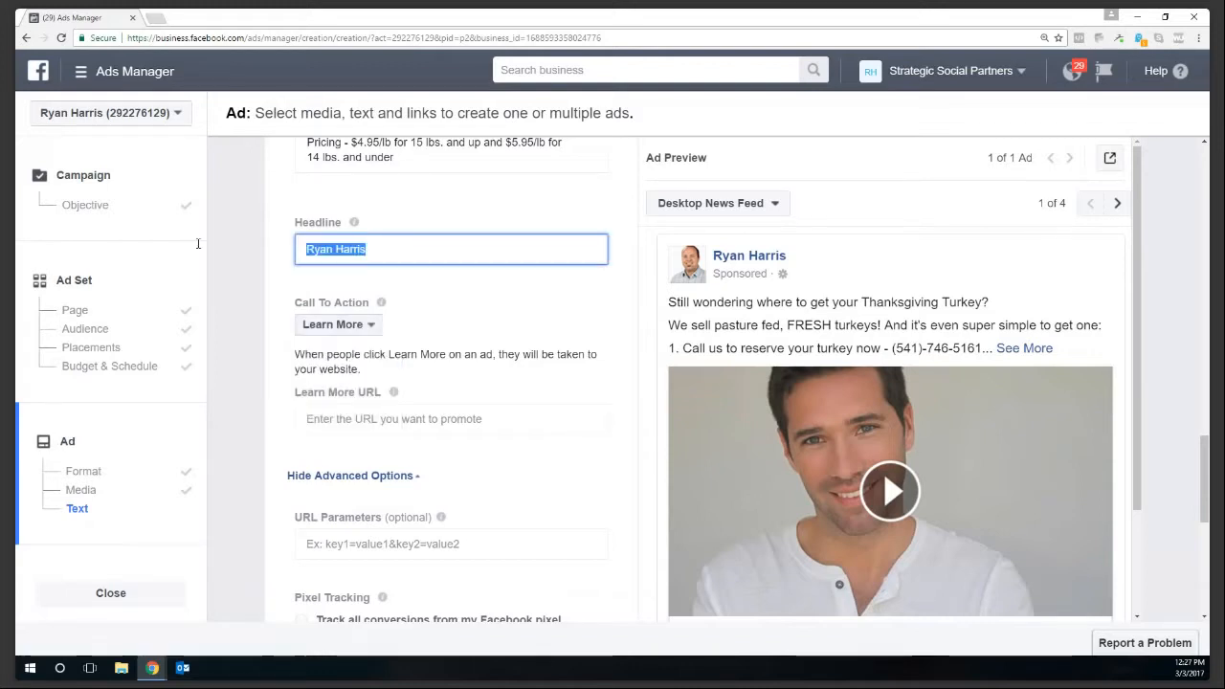
pyautogui.write('Real Estate Pro')
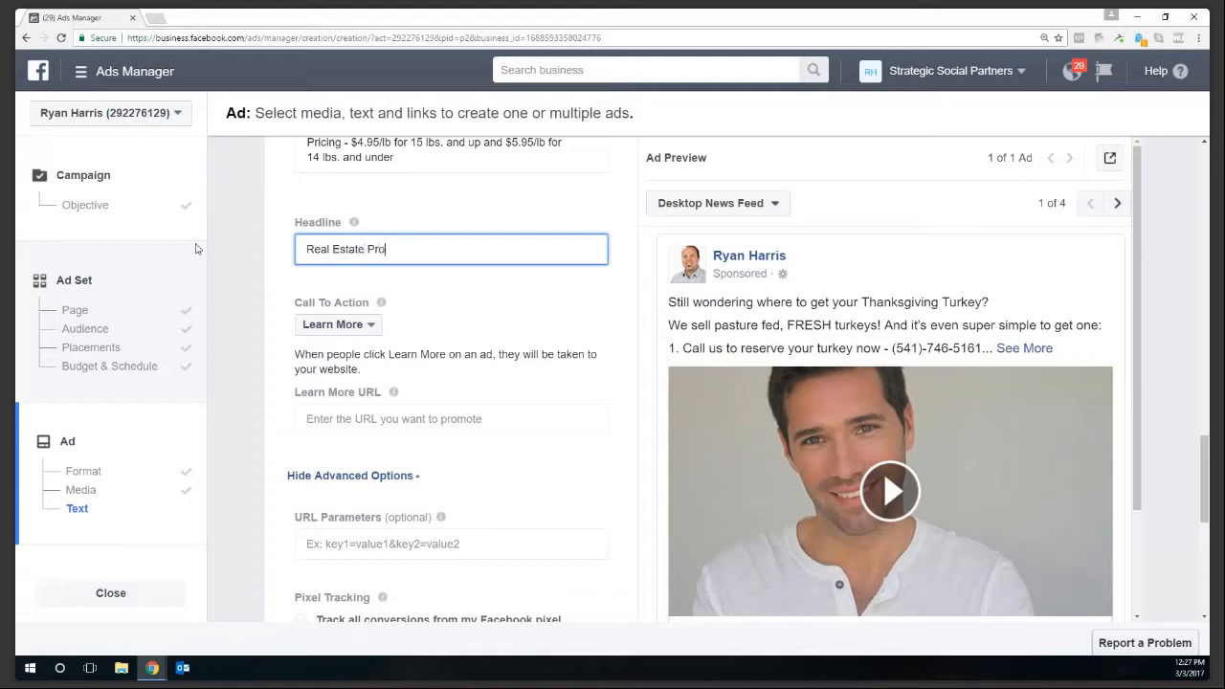
pyautogui.press('BackSpace')
pyautogui.press('BackSpace')
pyautogui.press('BackSpace')
pyautogui.write('Open House')
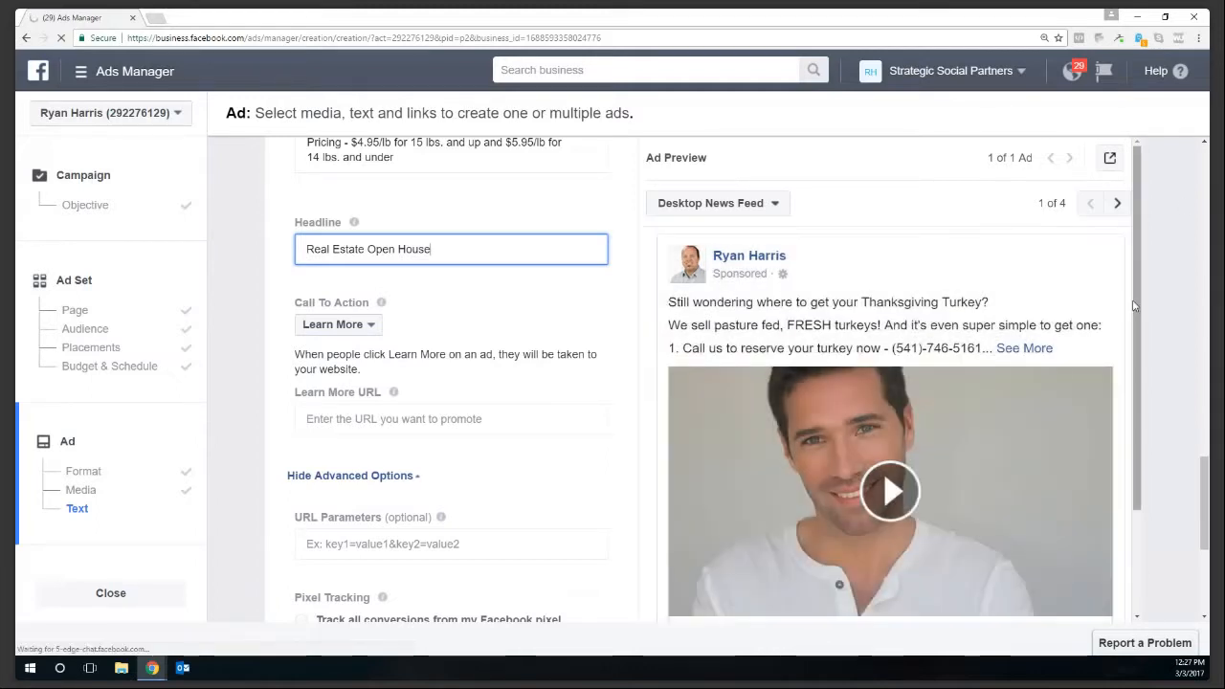
pyautogui.scroll(-2, 1137, 410)
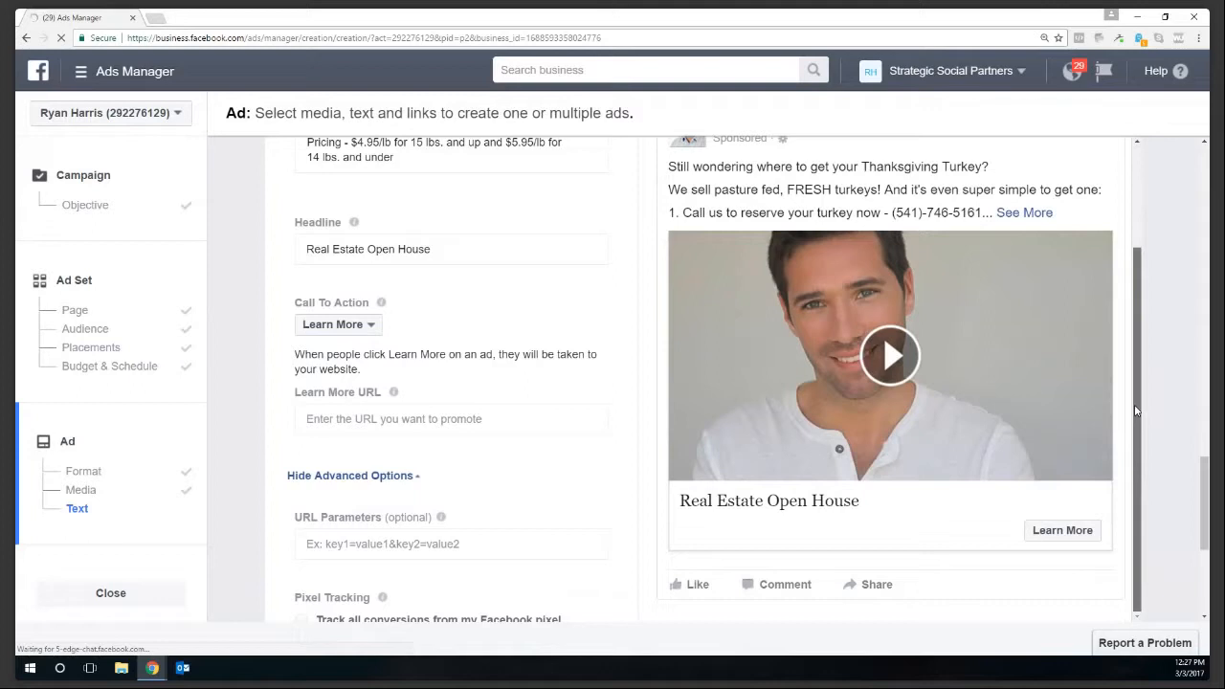
pyautogui.click(367, 424)
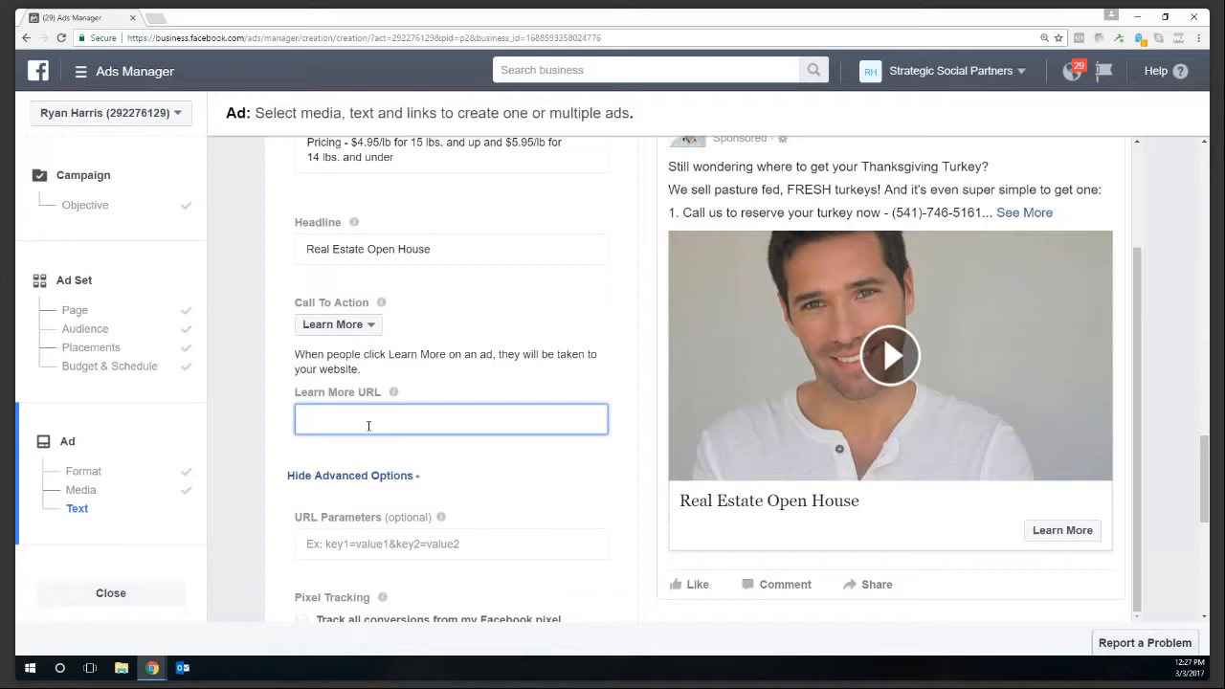
pyautogui.write('www.realestqate.co')
pyautogui.press('BackSpace')
pyautogui.press('BackSpace')
pyautogui.press('BackSpace')
pyautogui.press('BackSpace')
pyautogui.press('BackSpace')
pyautogui.press('BackSpace')
pyautogui.press('BackSpace')
pyautogui.write('ate.com')
pyautogui.click(497, 165)
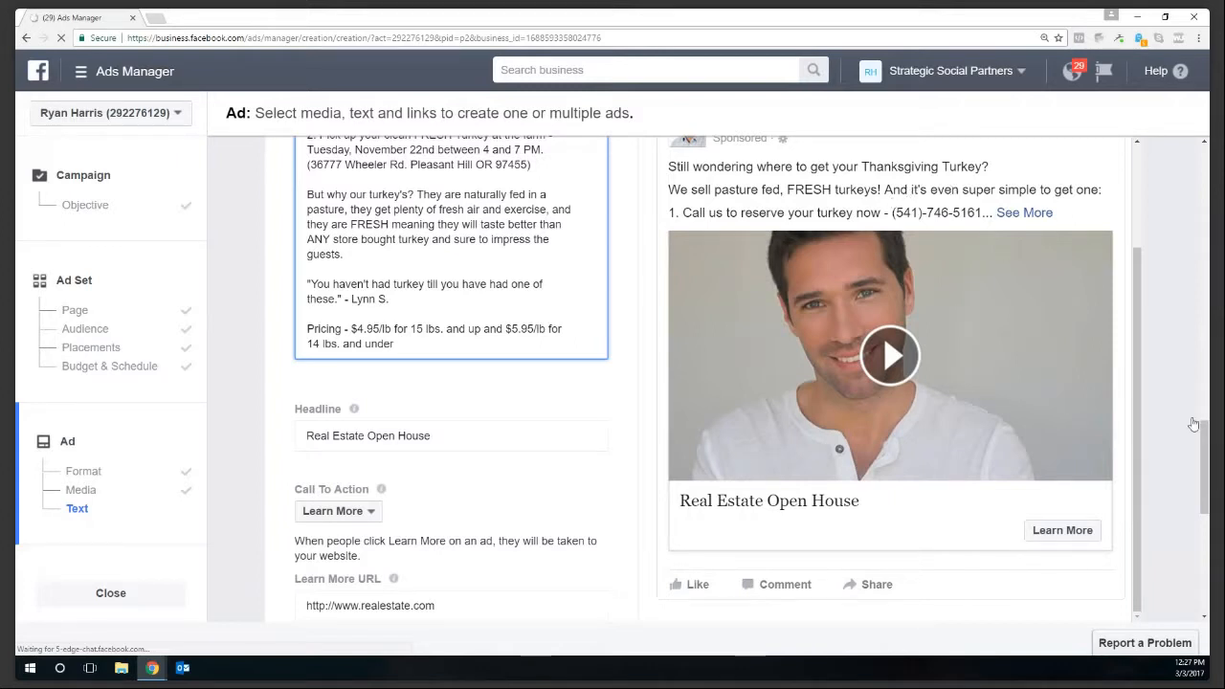
pyautogui.moveTo(1205, 455); pyautogui.dragTo(1196, 559)
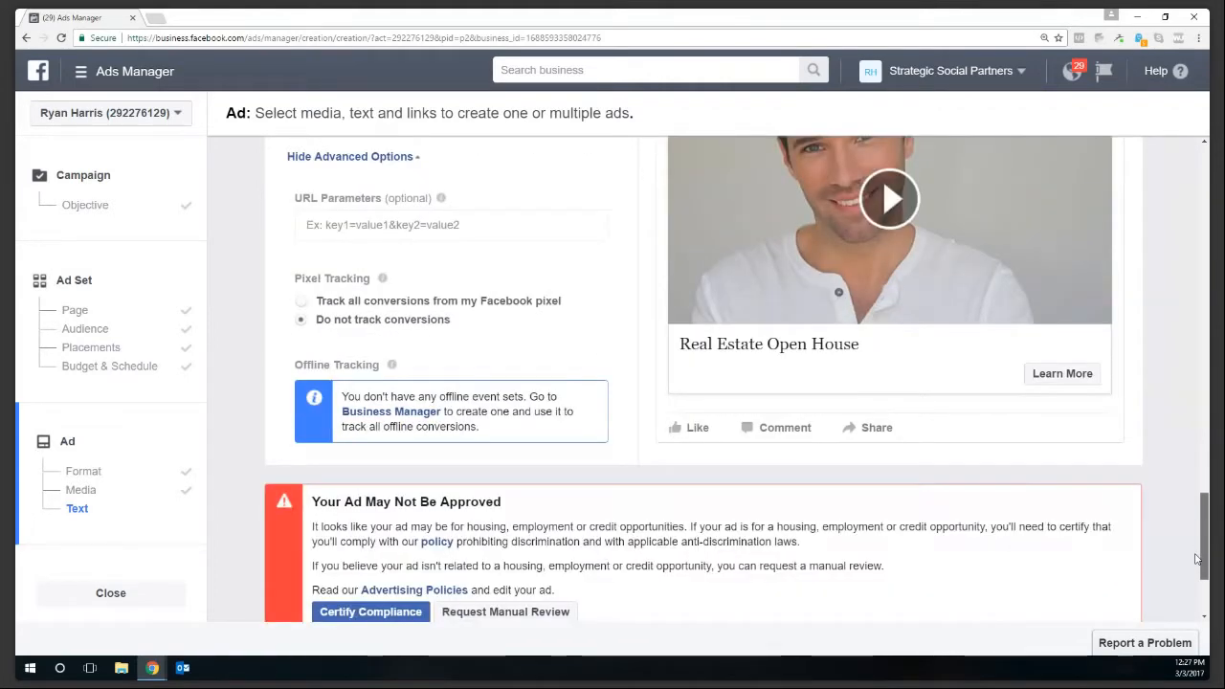
# - Acknowledge the advertising policies in Your Certification and confirm compliance
pyautogui.scroll(-1, 1197, 560)
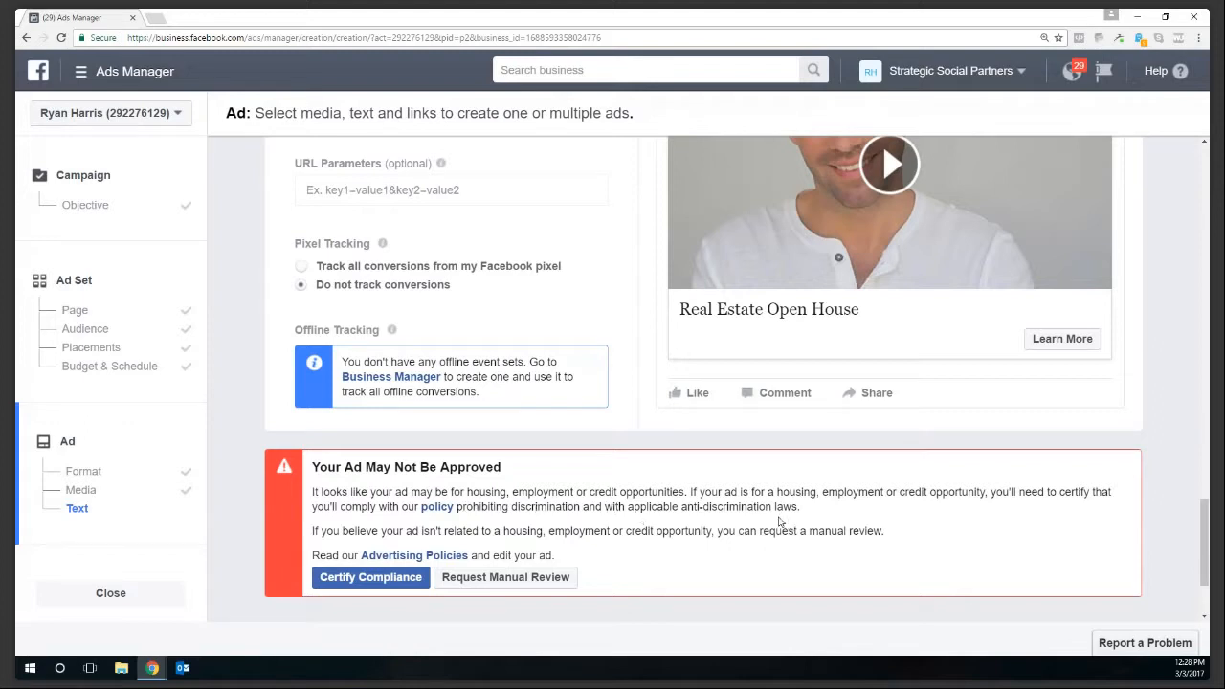
pyautogui.click(354, 581)
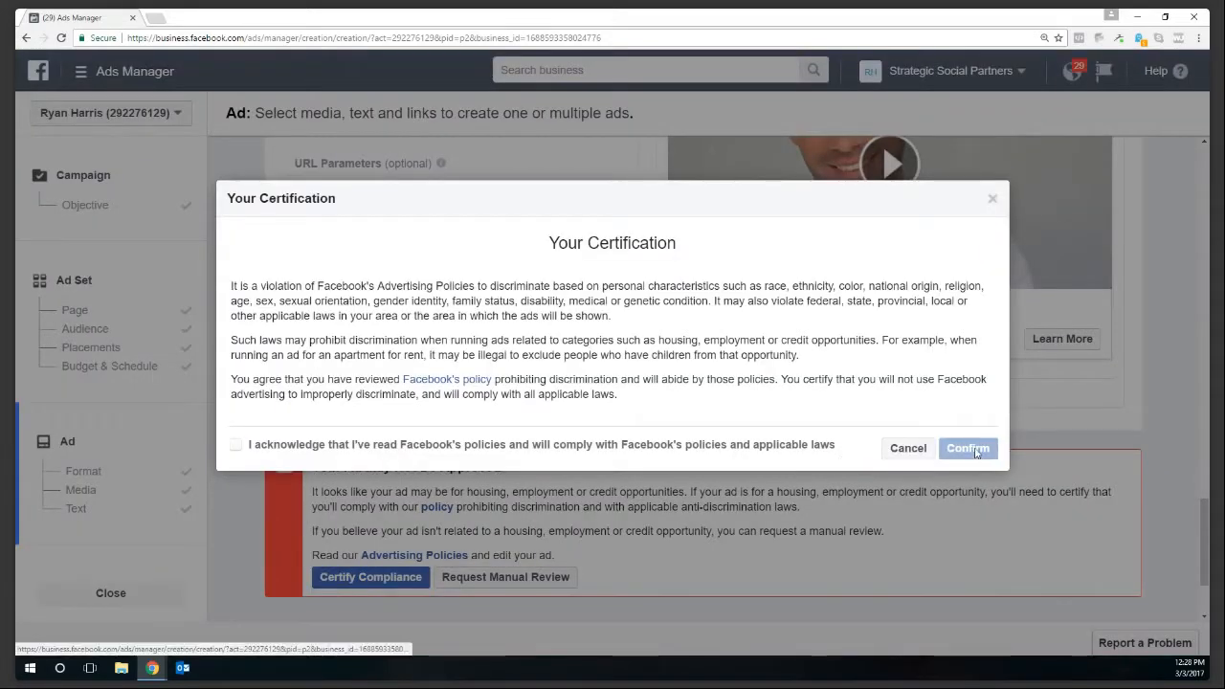
pyautogui.click(743, 444)
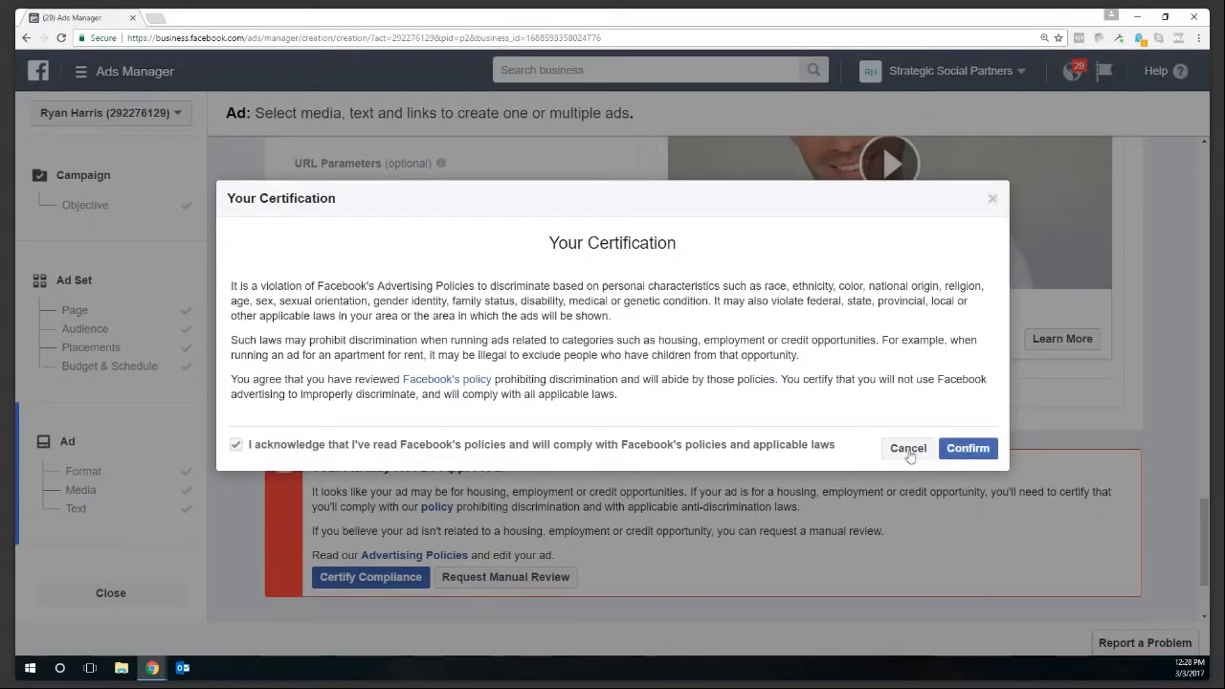
pyautogui.click(965, 448)
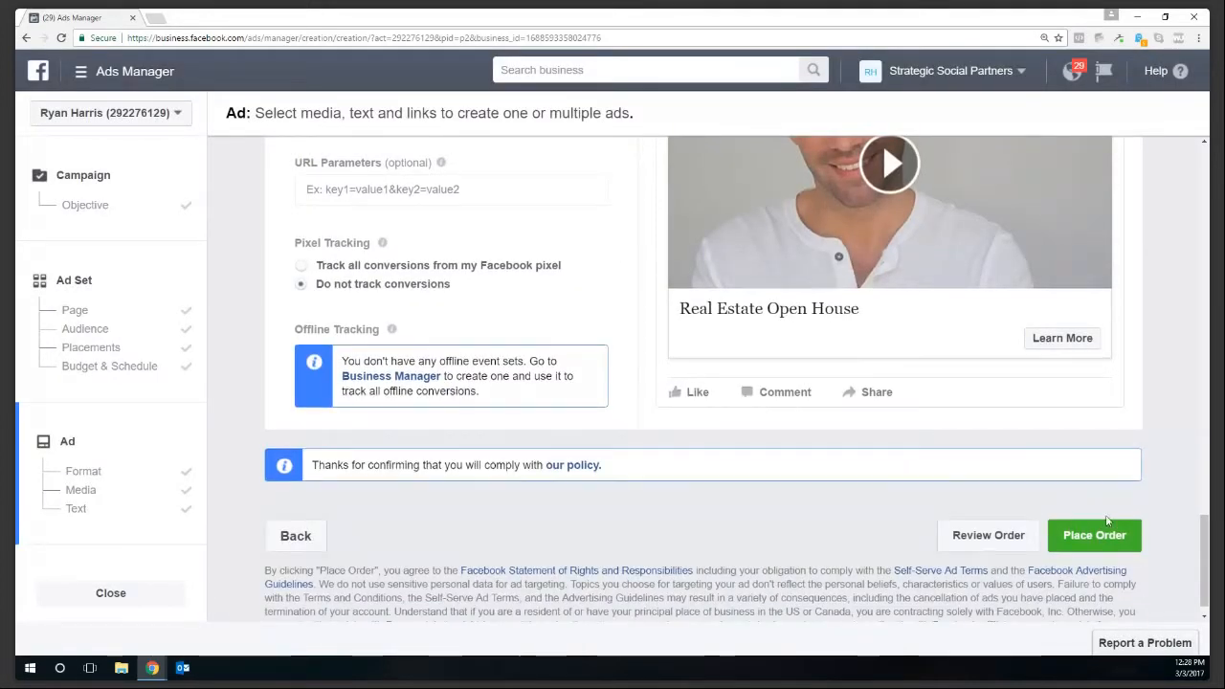
pyautogui.scroll(-1, 1063, 493)
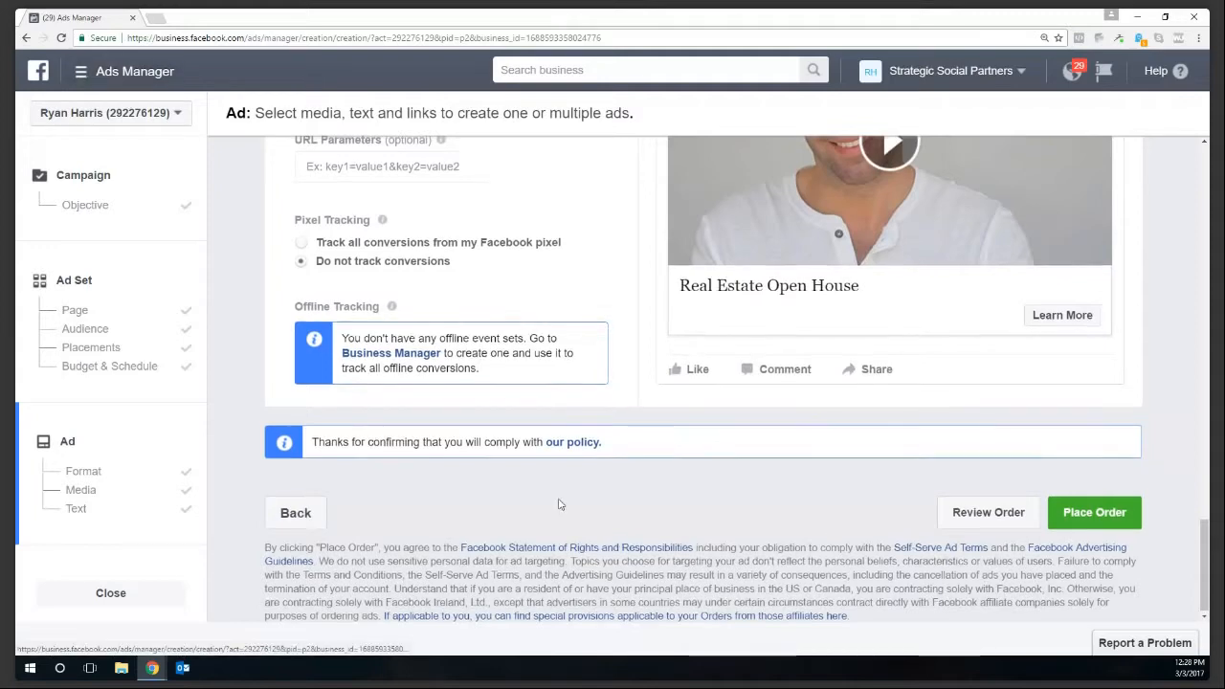
pyautogui.scroll(3, 560, 505)
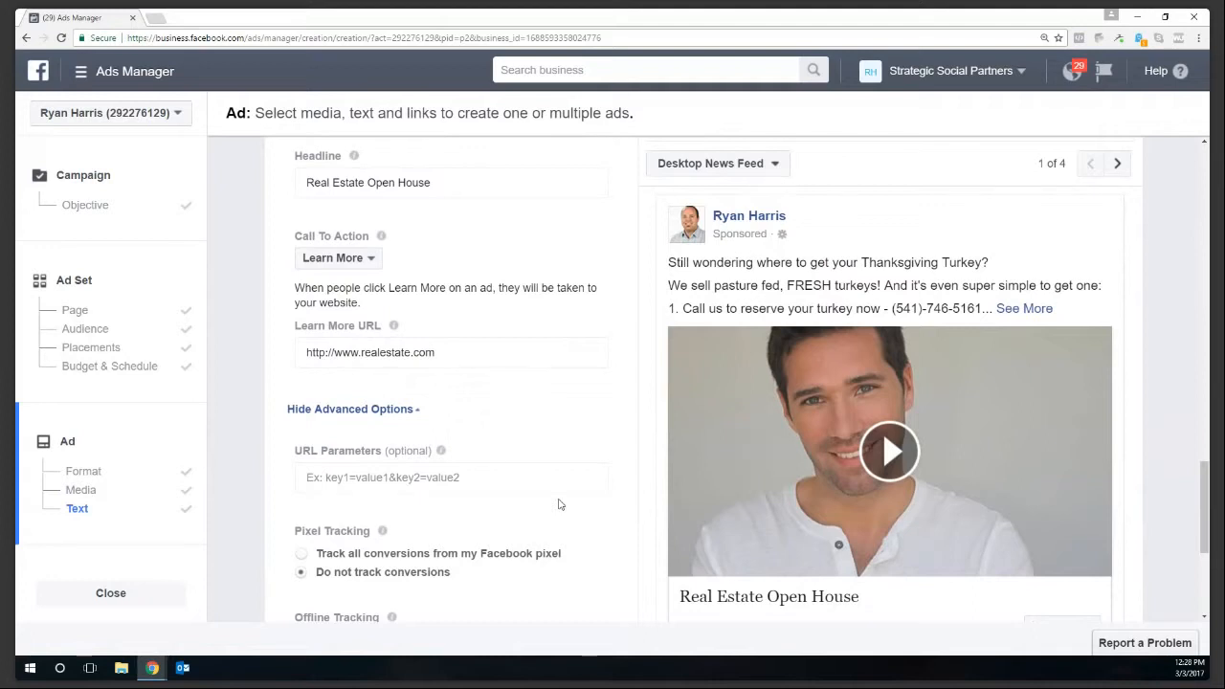
pyautogui.scroll(3, 560, 504)
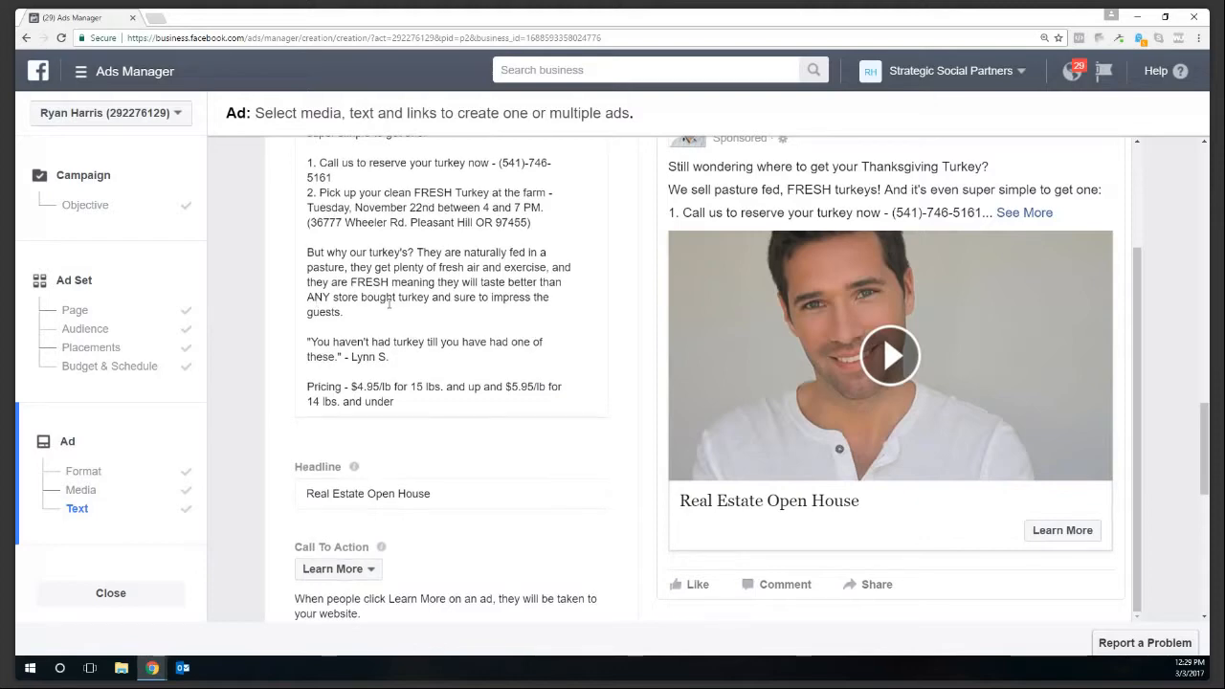
pyautogui.scroll(2, 279, 355)
pyautogui.scroll(2, 280, 355)
pyautogui.scroll(2, 382, 235)
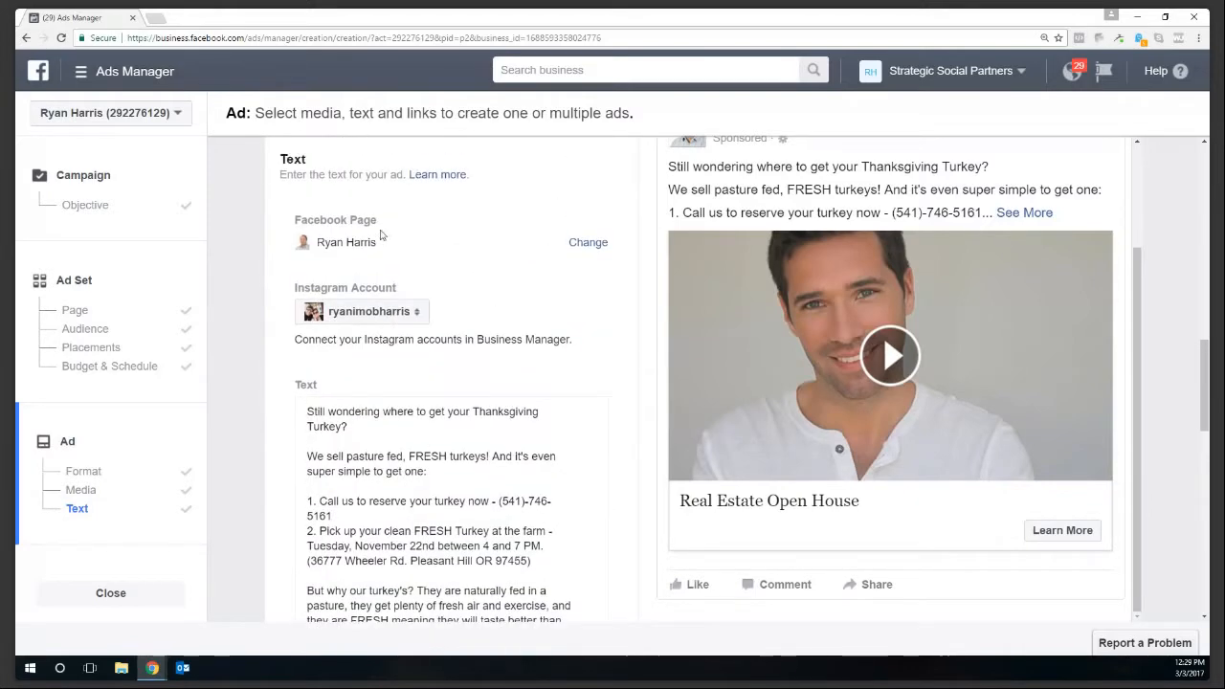
pyautogui.scroll(4, 416, 238)
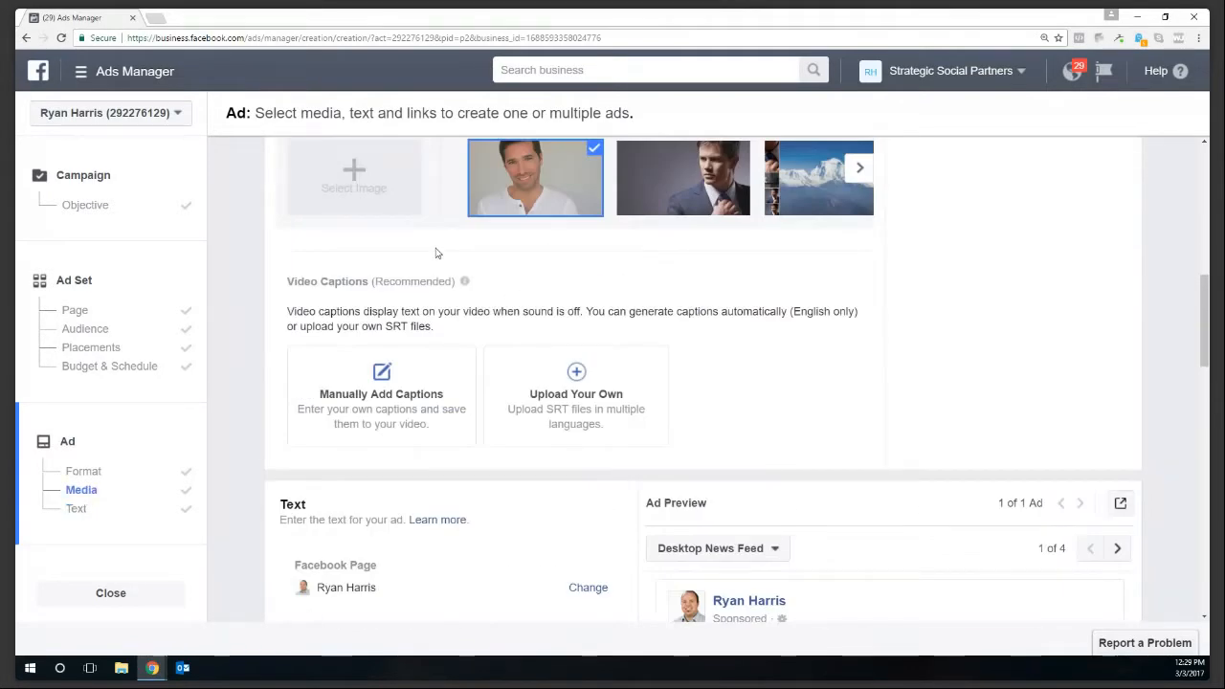
pyautogui.moveTo(473, 291)
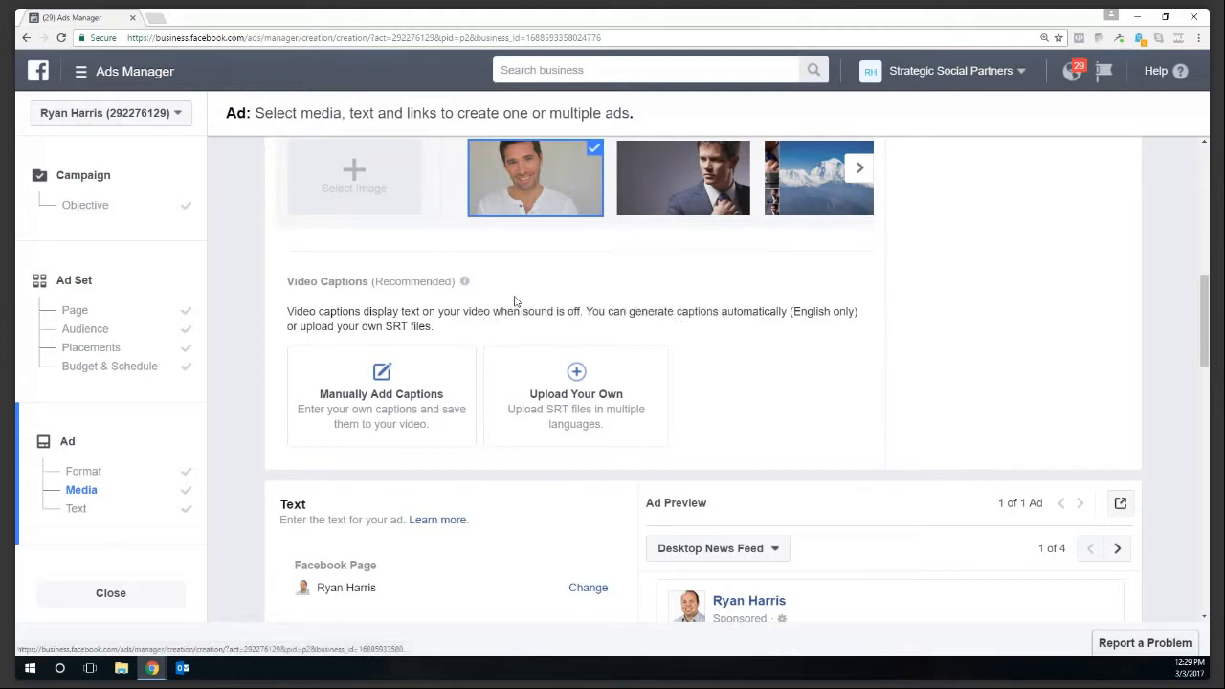
pyautogui.scroll(2, 513, 301)
pyautogui.scroll(5, 514, 301)
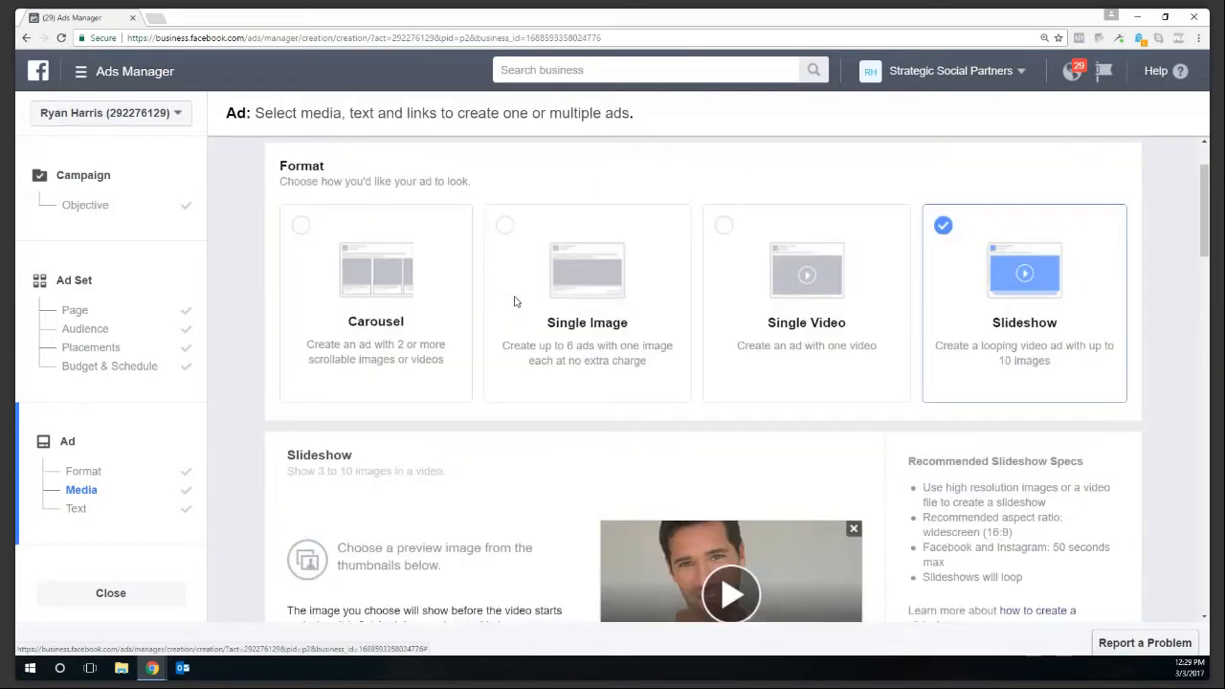
pyautogui.scroll(1, 338, 265)
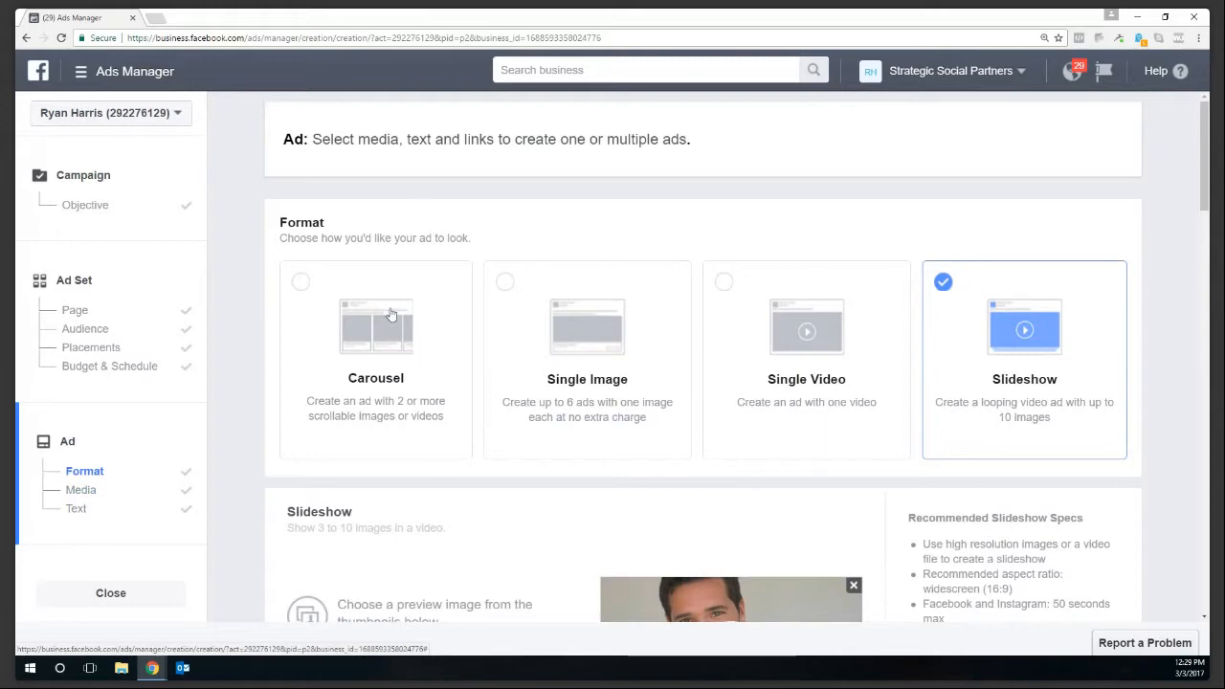
pyautogui.scroll(-5, 594, 319)
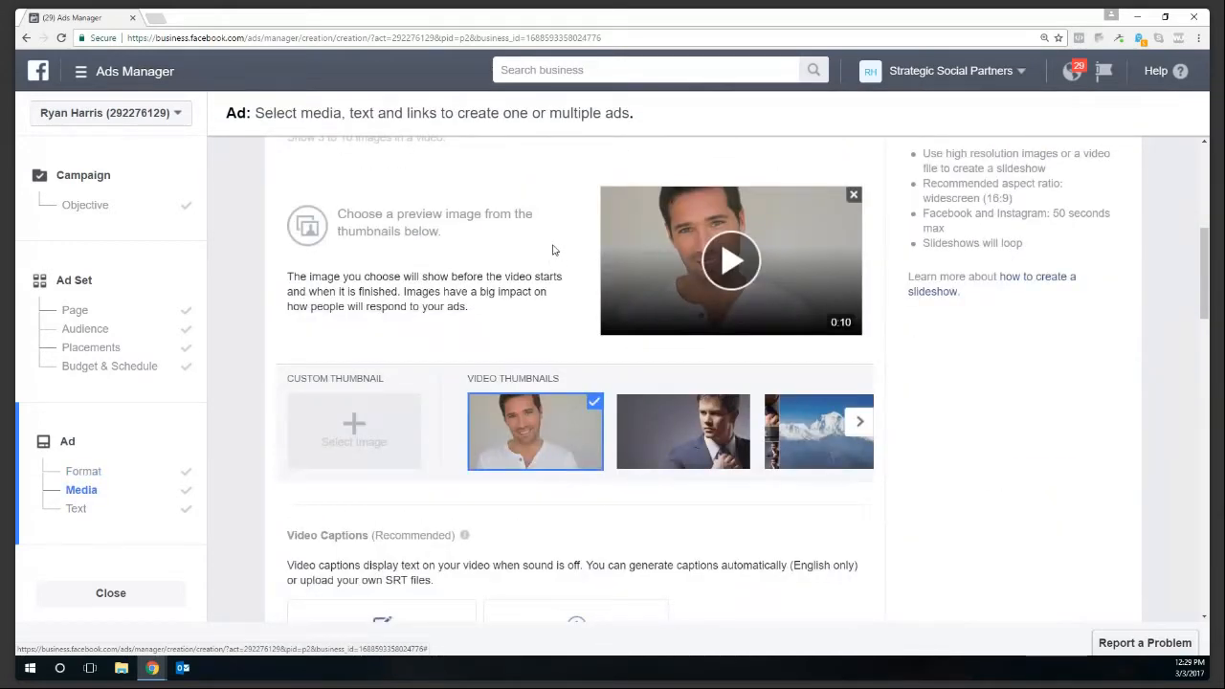
pyautogui.scroll(-5, 551, 259)
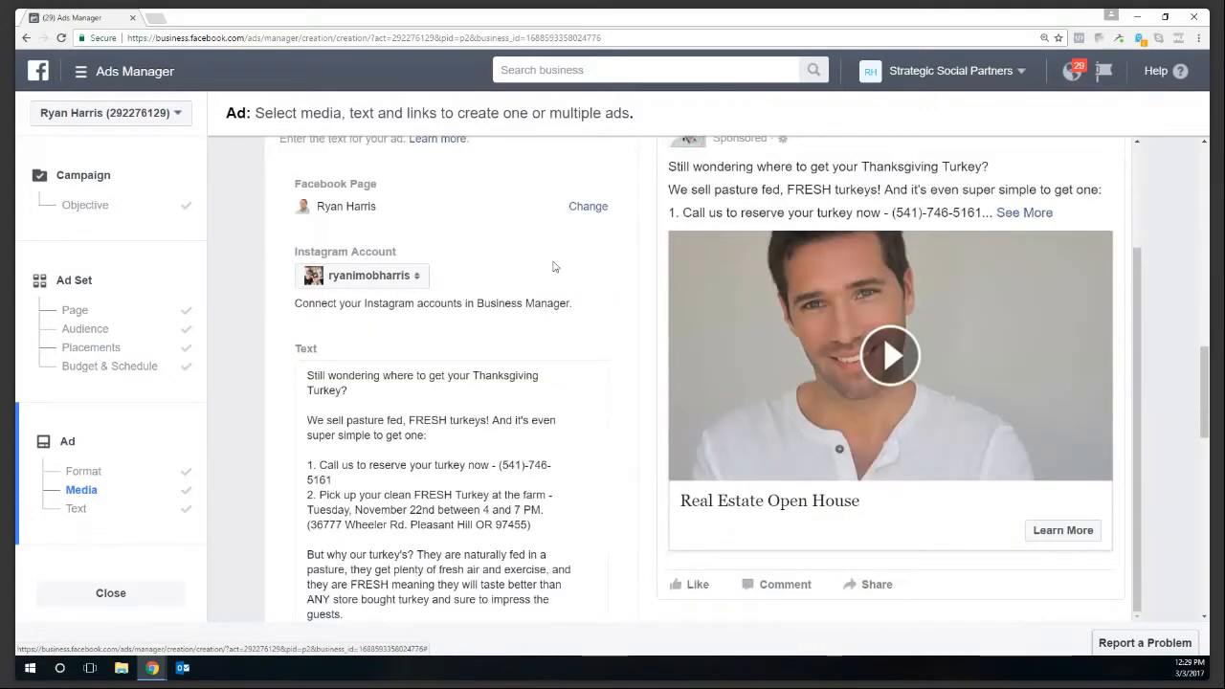
pyautogui.scroll(-6, 553, 268)
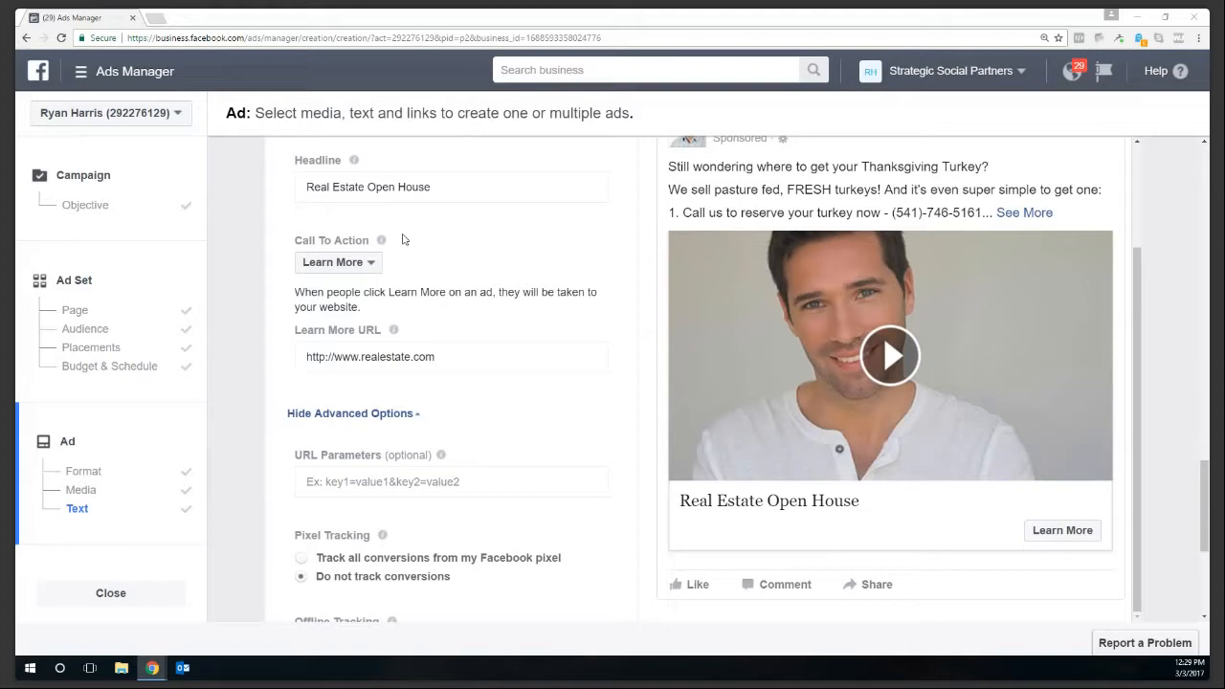
pyautogui.scroll(1, 519, 360)
pyautogui.scroll(-1, 528, 380)
pyautogui.scroll(-1, 527, 378)
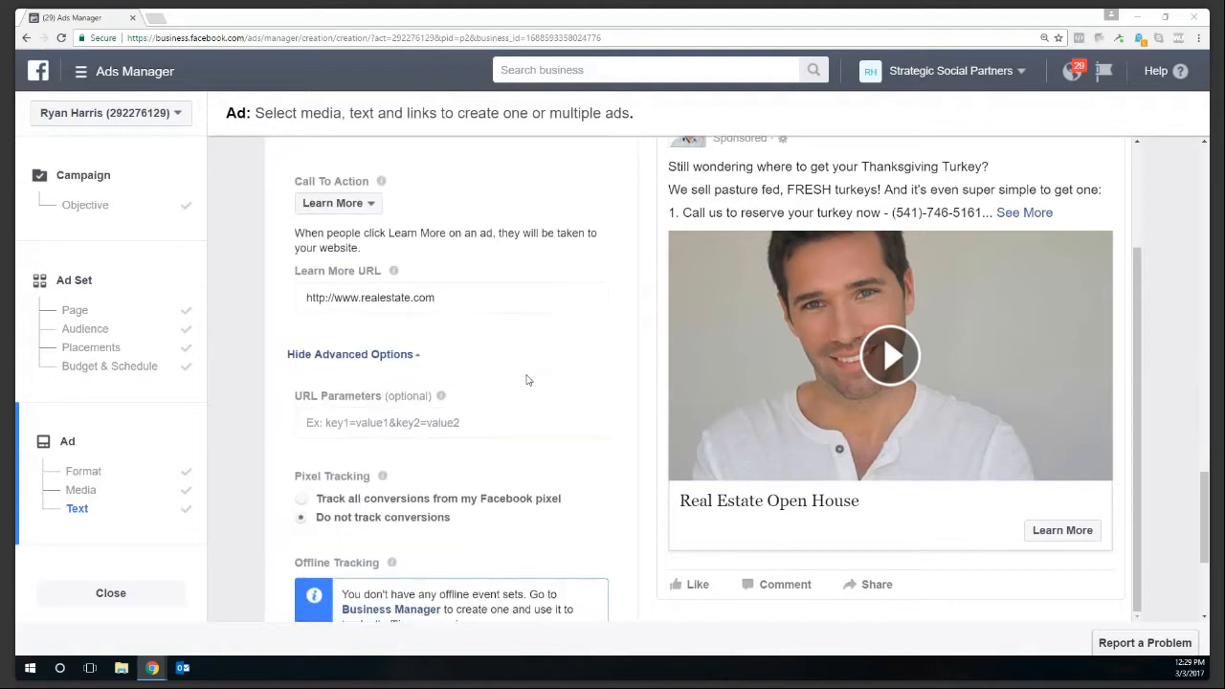
pyautogui.scroll(-3, 527, 392)
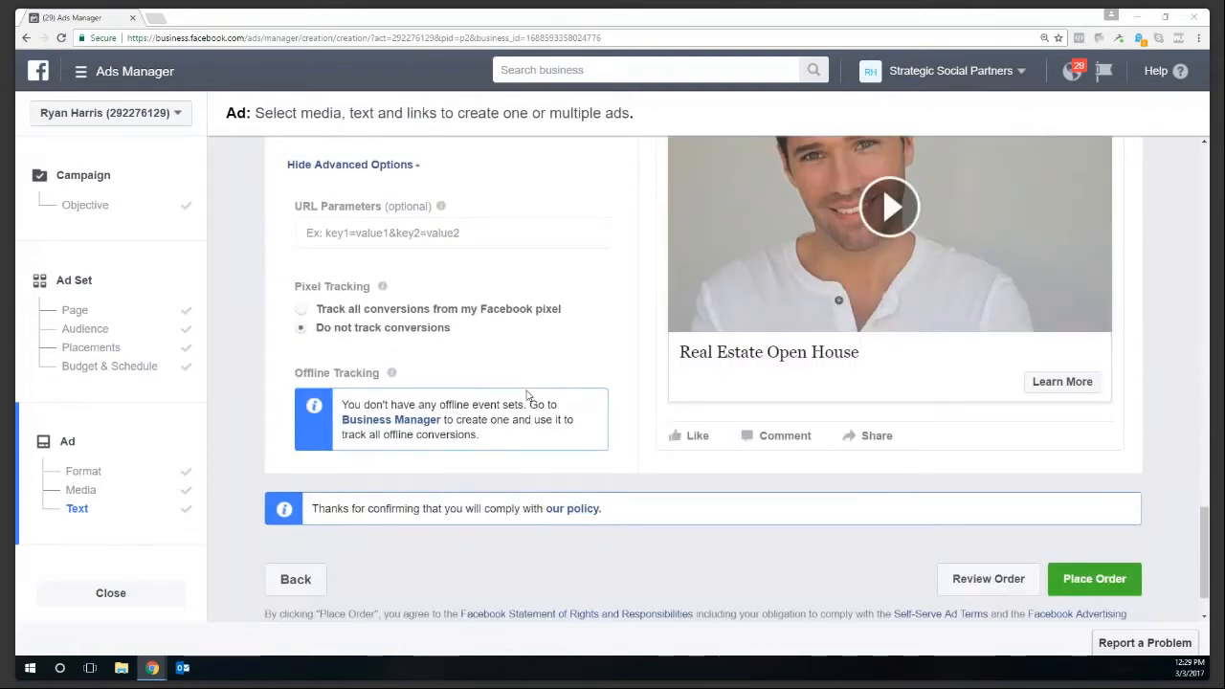